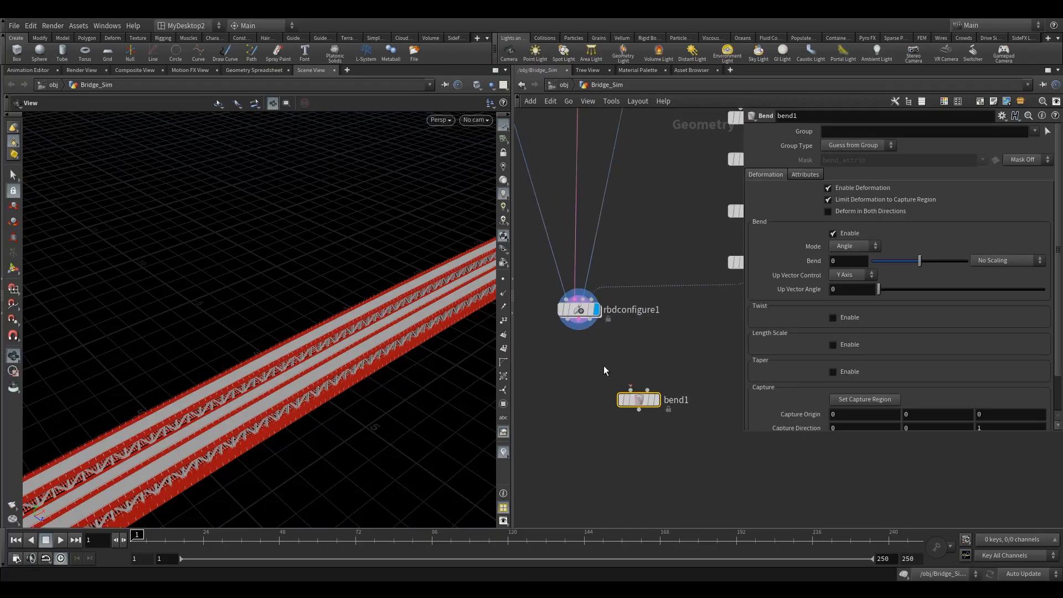
# Connect the output of rbdconfigure1 to the bend1 node and display bend1
pyautogui.moveTo(592, 325); pyautogui.dragTo(634, 444)
pyautogui.moveTo(638, 398); pyautogui.dragTo(661, 344, button='middle')
pyautogui.moveTo(681, 347); pyautogui.dragTo(640, 406)
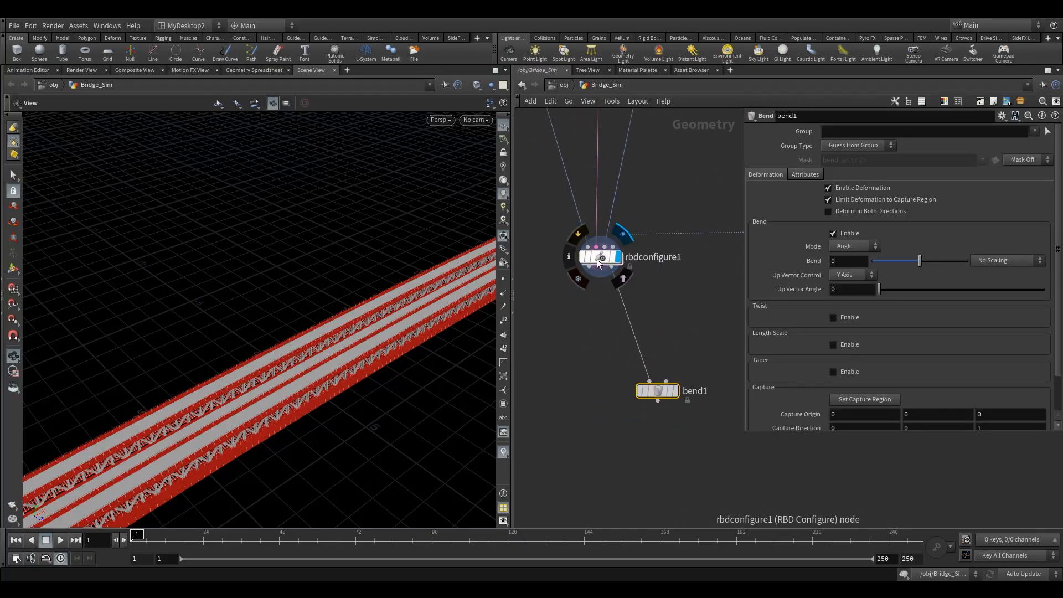
pyautogui.click(680, 368)
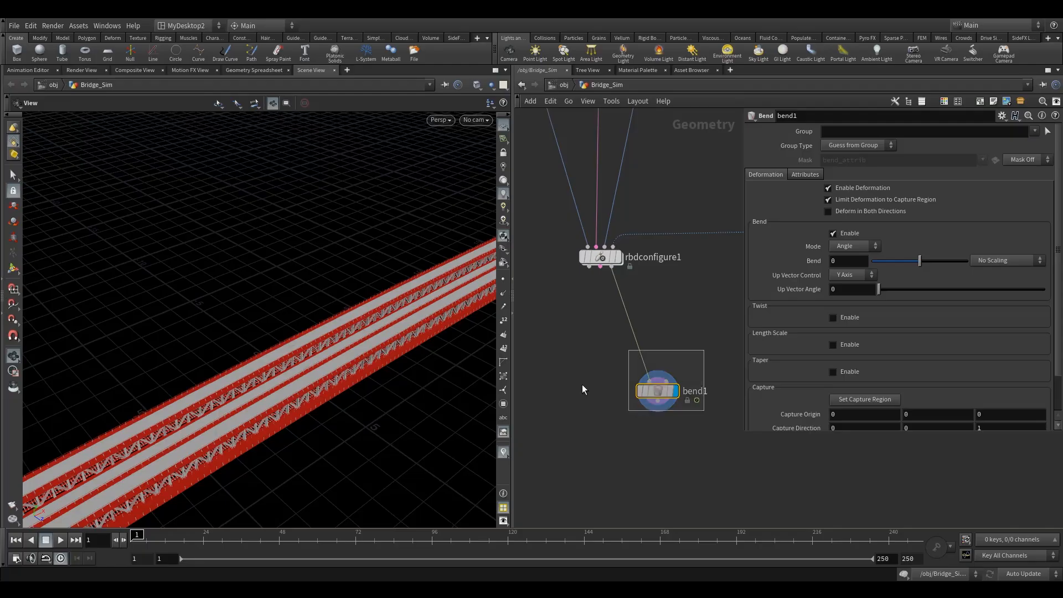
# Examine the bridge's deck, railings and trusses up close in the viewport
pyautogui.moveTo(327, 381)
pyautogui.mouseDown()
pyautogui.moveTo(324, 370)
pyautogui.moveTo(339, 368)
pyautogui.mouseUp()
pyautogui.moveTo(340, 368); pyautogui.dragTo(505, 325, button='right')
pyautogui.moveTo(354, 407); pyautogui.dragTo(338, 382)
pyautogui.moveTo(338, 382); pyautogui.dragTo(372, 394, button='right')
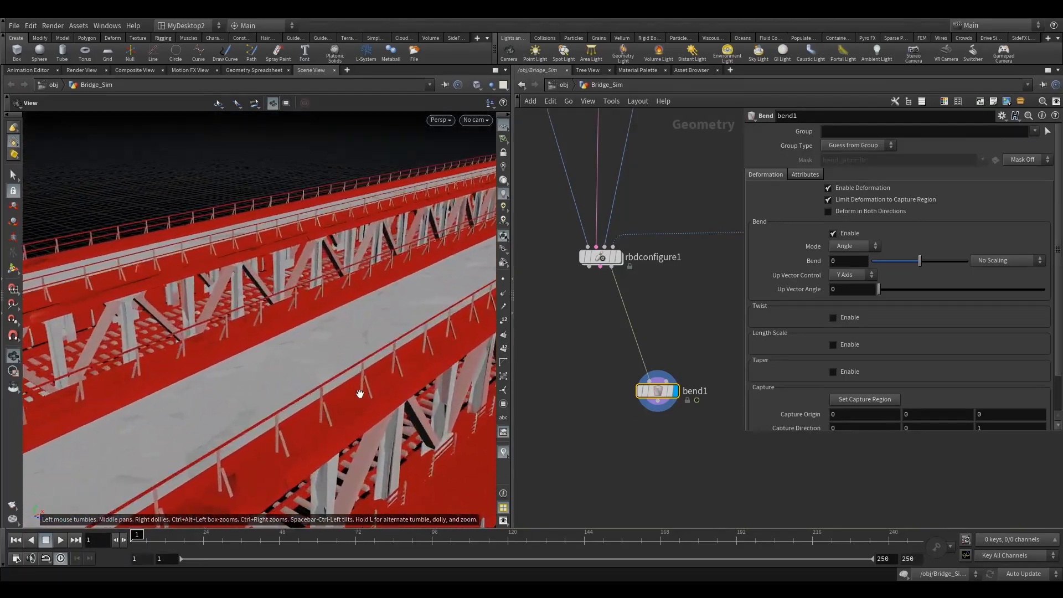
pyautogui.moveTo(324, 389); pyautogui.dragTo(343, 387)
pyautogui.moveTo(344, 387); pyautogui.dragTo(330, 394, button='right')
pyautogui.moveTo(330, 394); pyautogui.dragTo(327, 394)
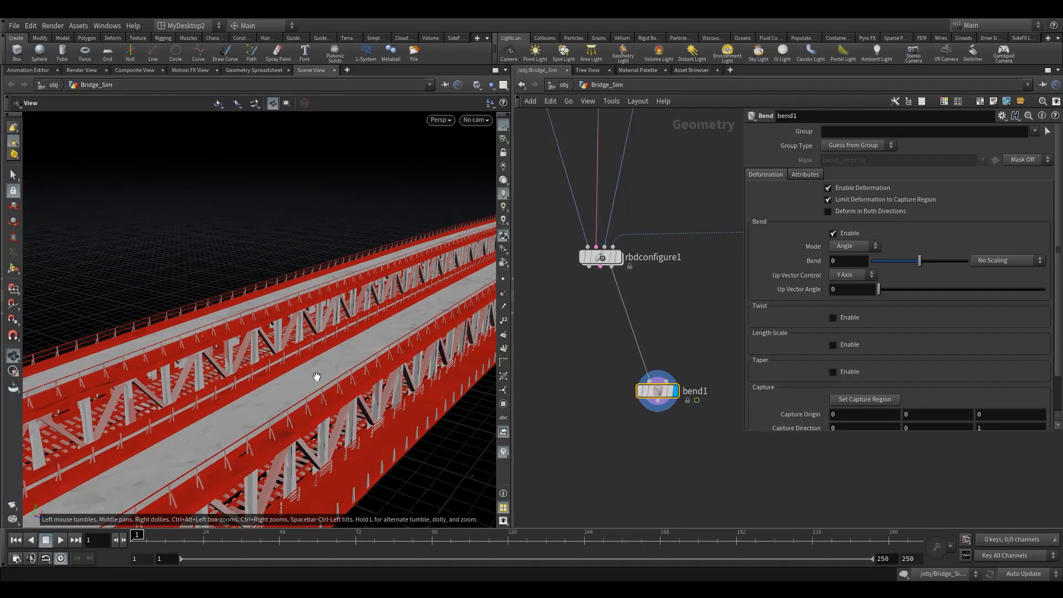
# Switch the viewport to wireframe shading and inspect the pieces inside the bridge's truss structure
pyautogui.click(479, 89)
pyautogui.click(507, 120)
pyautogui.moveTo(325, 310); pyautogui.dragTo(306, 429)
pyautogui.moveTo(306, 429); pyautogui.dragTo(294, 385, button='middle')
pyautogui.moveTo(293, 385); pyautogui.dragTo(388, 369, button='right')
pyautogui.moveTo(420, 354); pyautogui.dragTo(390, 440)
pyautogui.moveTo(390, 440); pyautogui.dragTo(297, 385, button='right')
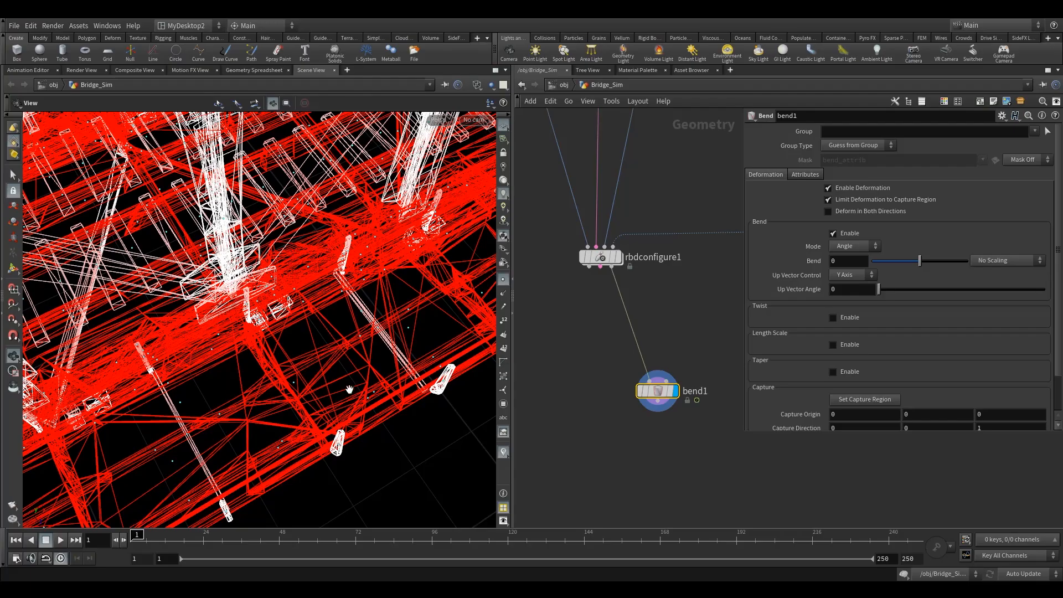
# Return the viewport to a shaded display of the bridge and turn off point display
pyautogui.click(482, 85)
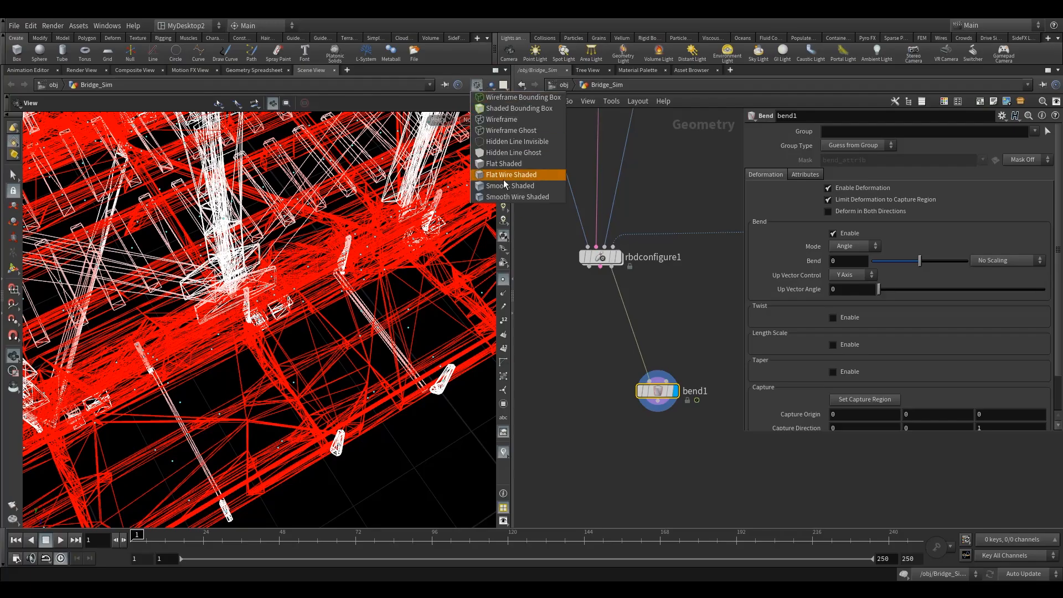
pyautogui.click(490, 197)
pyautogui.moveTo(387, 260); pyautogui.dragTo(292, 311, button='right')
pyautogui.moveTo(292, 311)
pyautogui.mouseDown()
pyautogui.moveTo(343, 267)
pyautogui.moveTo(444, 318)
pyautogui.moveTo(324, 327)
pyautogui.mouseUp()
pyautogui.click(501, 279)
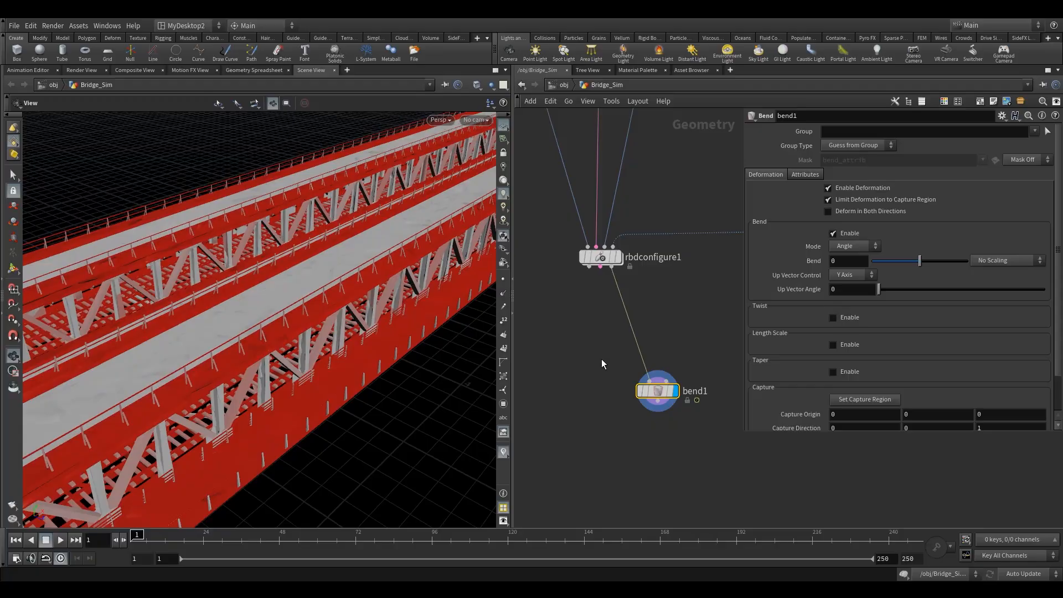
# Move bend1 closer beneath rbdconfigure1 and widen the viewport pane to fit the whole bridge
pyautogui.moveTo(657, 390); pyautogui.dragTo(641, 353)
pyautogui.moveTo(419, 300); pyautogui.dragTo(356, 343, button='right')
pyautogui.moveTo(355, 344); pyautogui.dragTo(689, 278)
pyautogui.moveTo(443, 338); pyautogui.dragTo(296, 336)
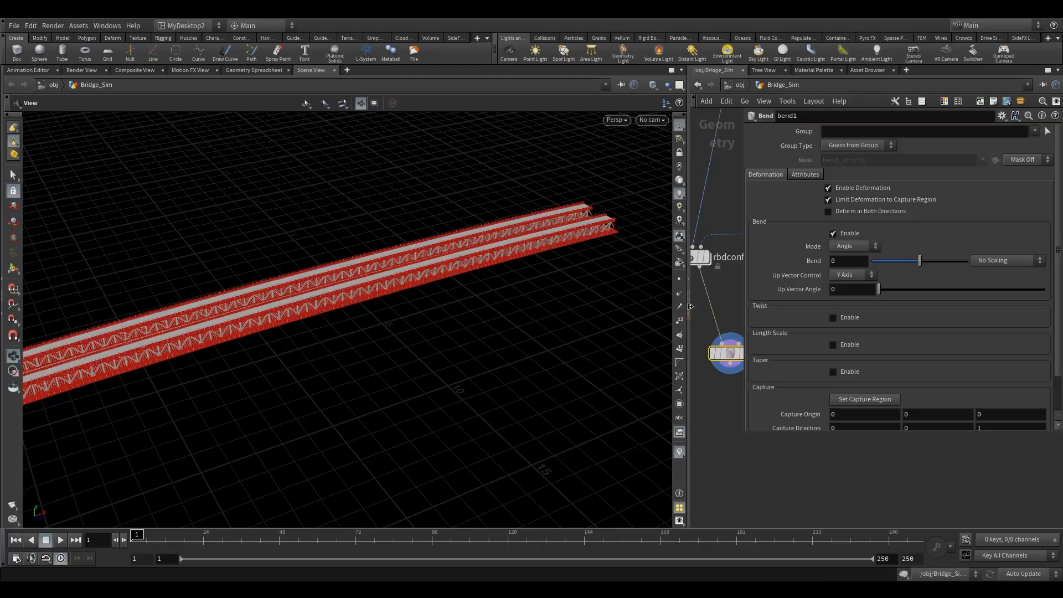
pyautogui.moveTo(689, 298); pyautogui.dragTo(559, 302)
pyautogui.moveTo(501, 311); pyautogui.dragTo(332, 324, button='right')
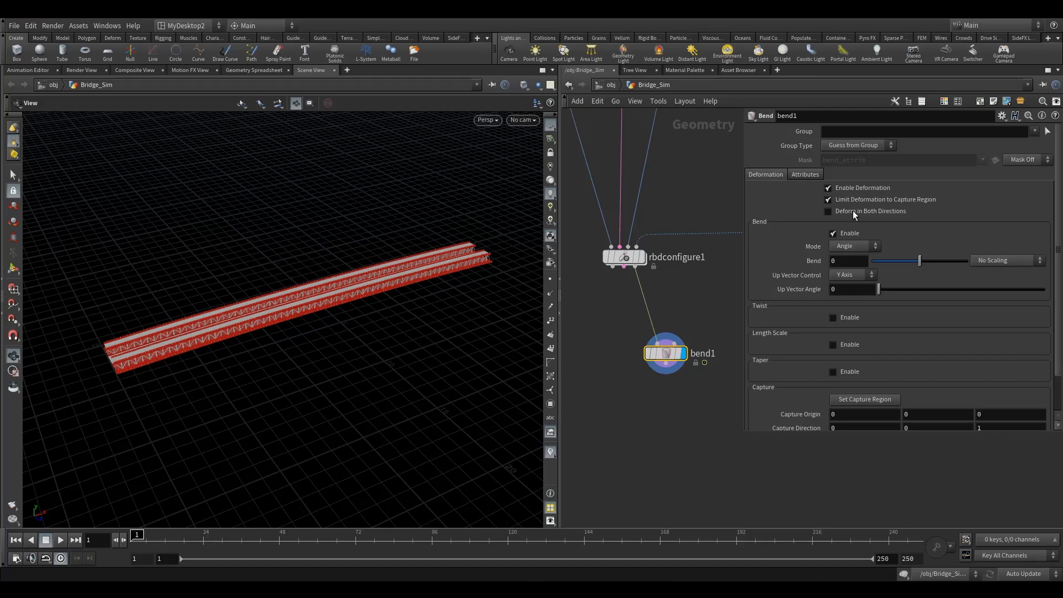
# Turn off Bend and enable Twist on bend1, restricting its group to @P.x<0
pyautogui.click(839, 259)
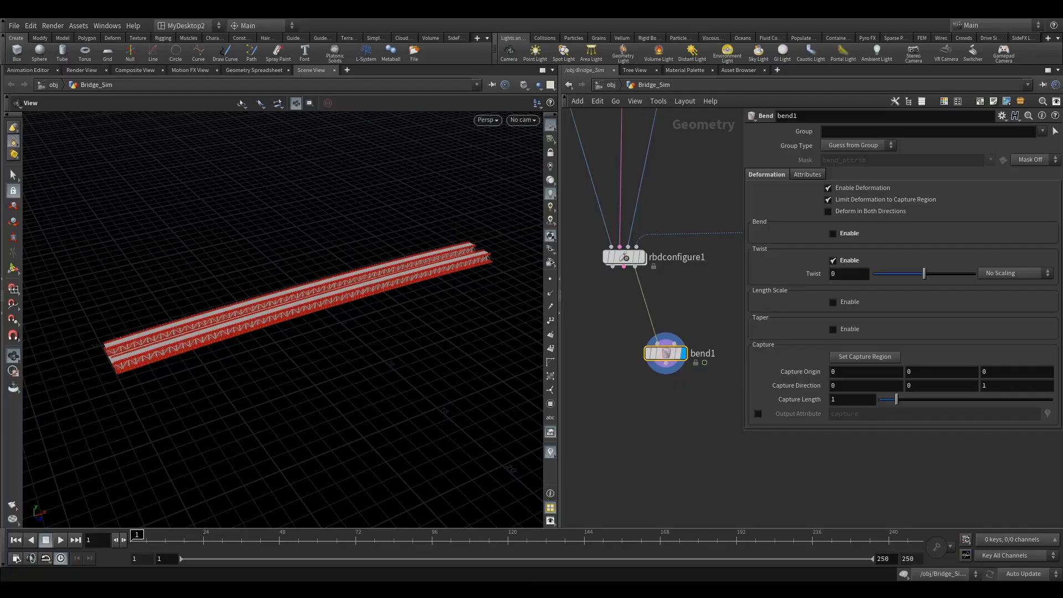
pyautogui.moveTo(313, 308); pyautogui.dragTo(296, 311)
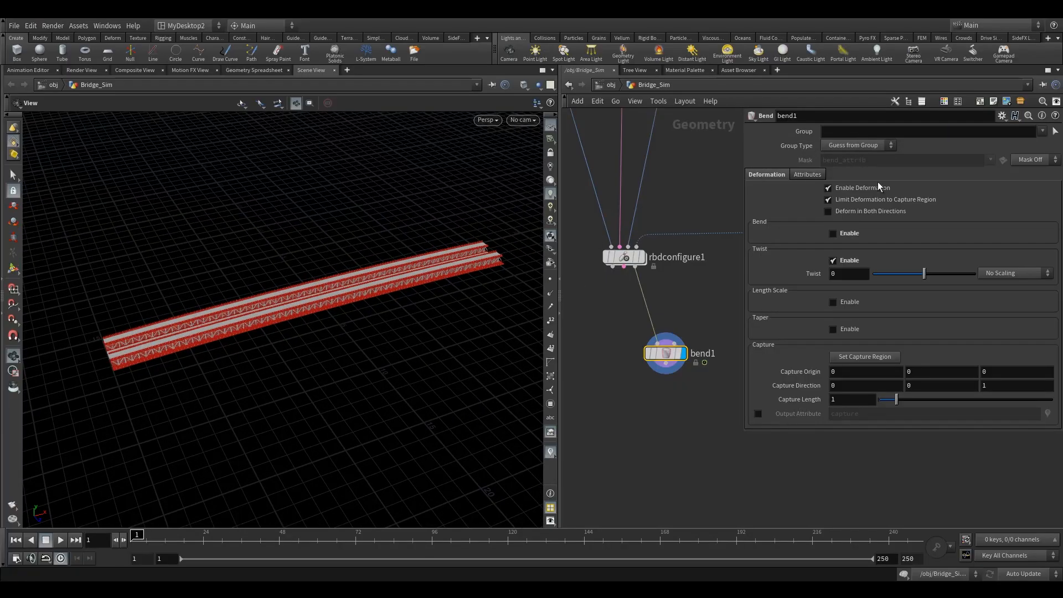
pyautogui.click(886, 135)
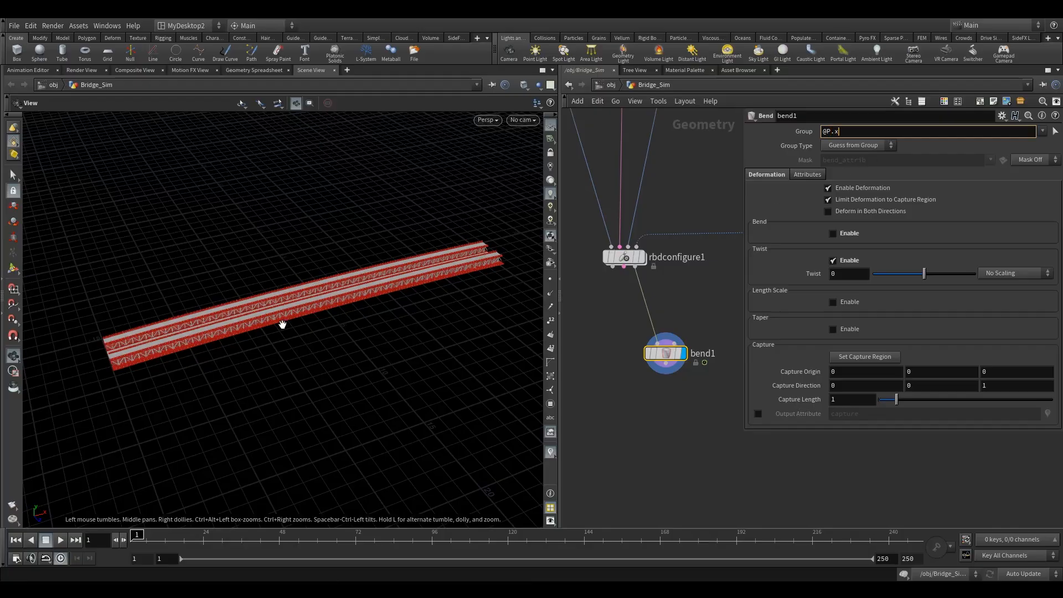
pyautogui.moveTo(361, 315); pyautogui.dragTo(321, 308)
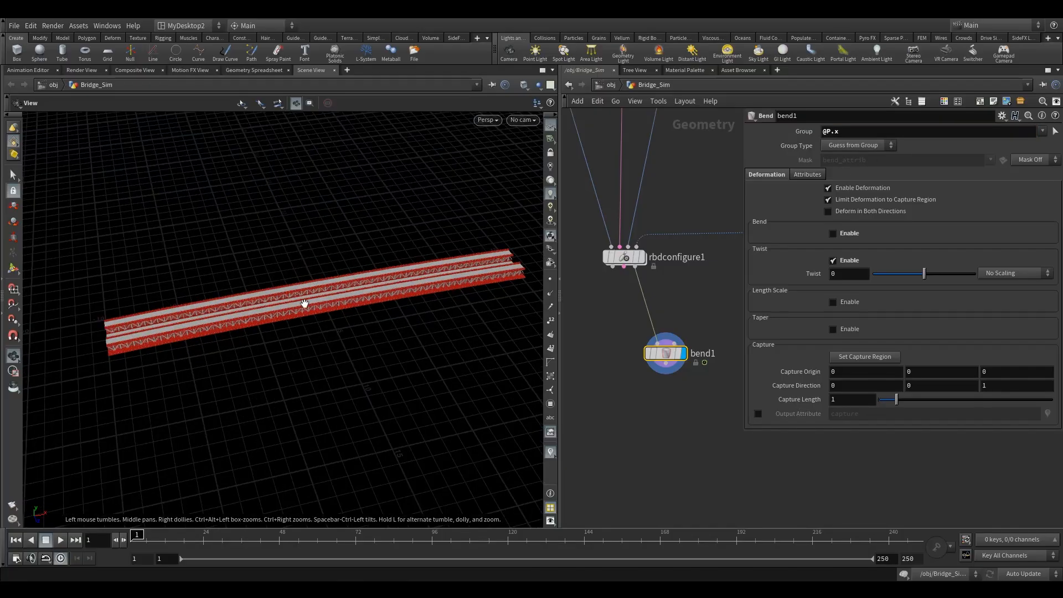
pyautogui.click(868, 135)
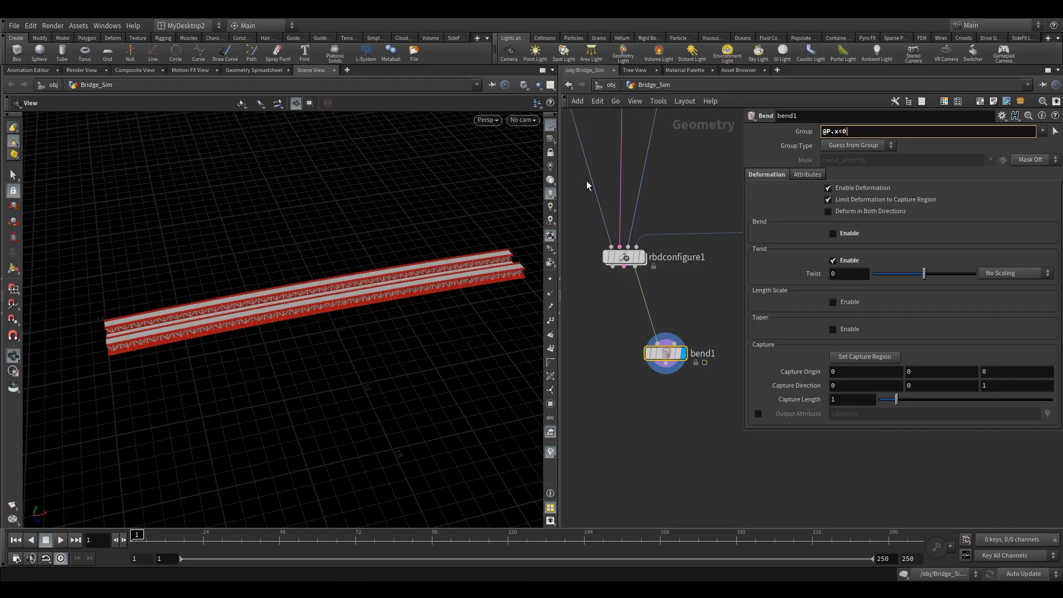
pyautogui.moveTo(332, 313); pyautogui.dragTo(415, 279)
pyautogui.scroll(6, 426, 273)
pyautogui.moveTo(415, 280); pyautogui.dragTo(346, 320, button='right')
pyautogui.moveTo(346, 320); pyautogui.dragTo(437, 264)
pyautogui.moveTo(393, 338); pyautogui.dragTo(380, 339)
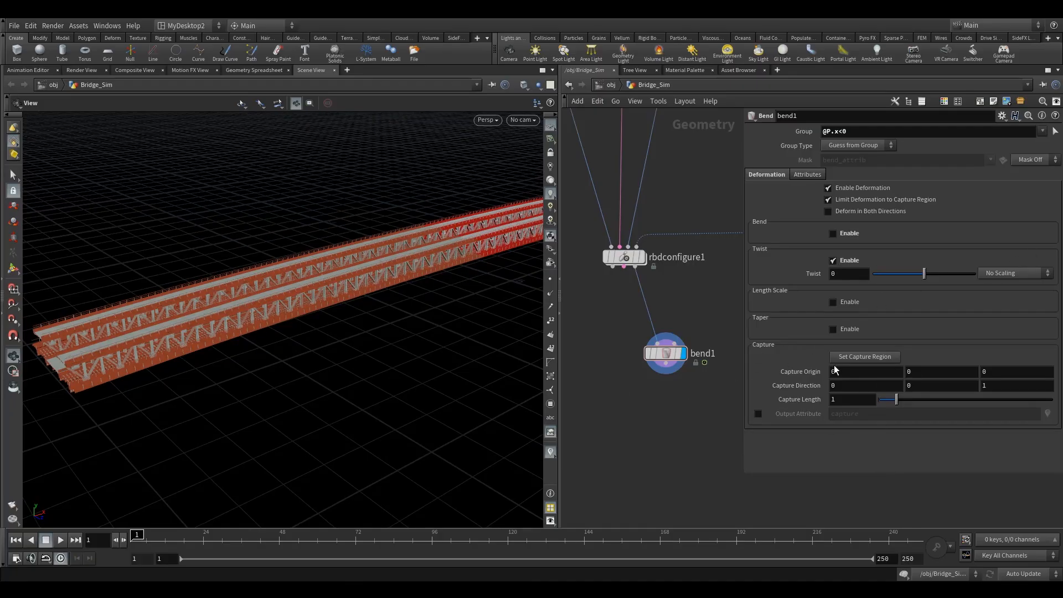
# Show the viewport handles for bend1 and set its Twist to 7
pyautogui.click(13, 269)
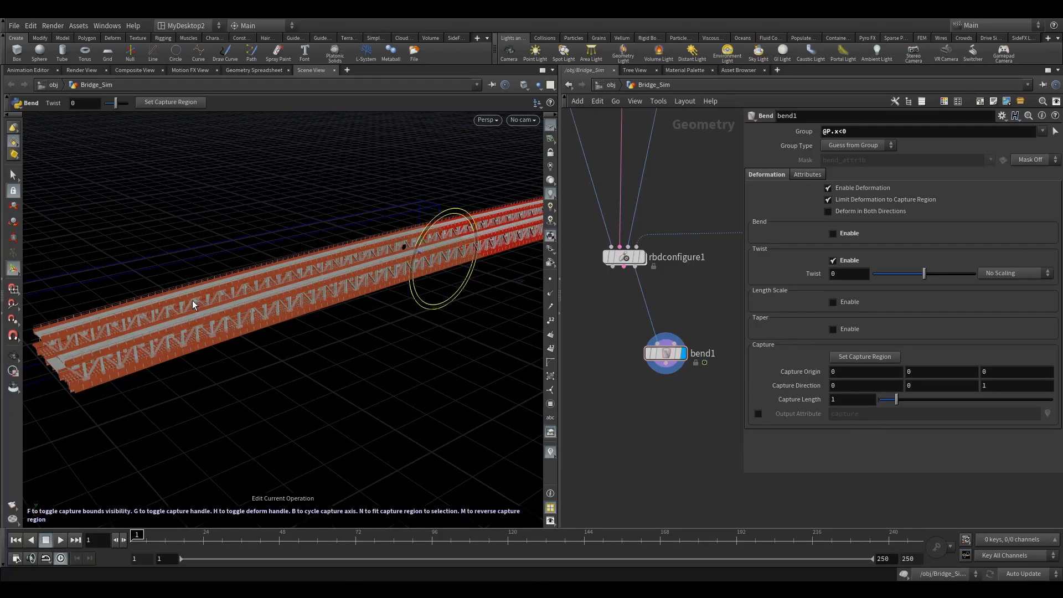
pyautogui.moveTo(371, 315); pyautogui.dragTo(414, 309)
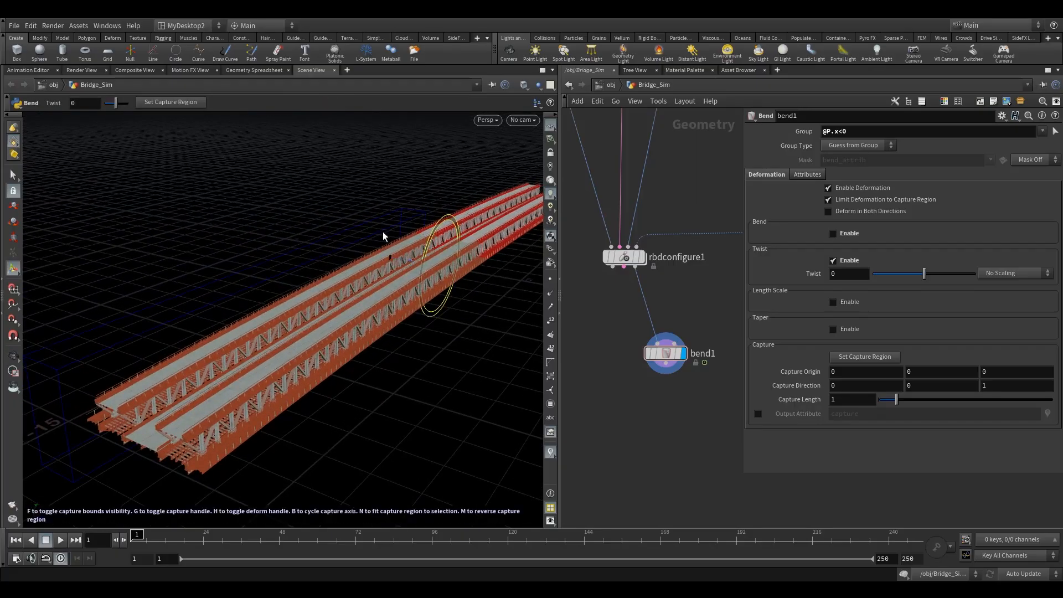
pyautogui.moveTo(933, 273); pyautogui.dragTo(926, 275)
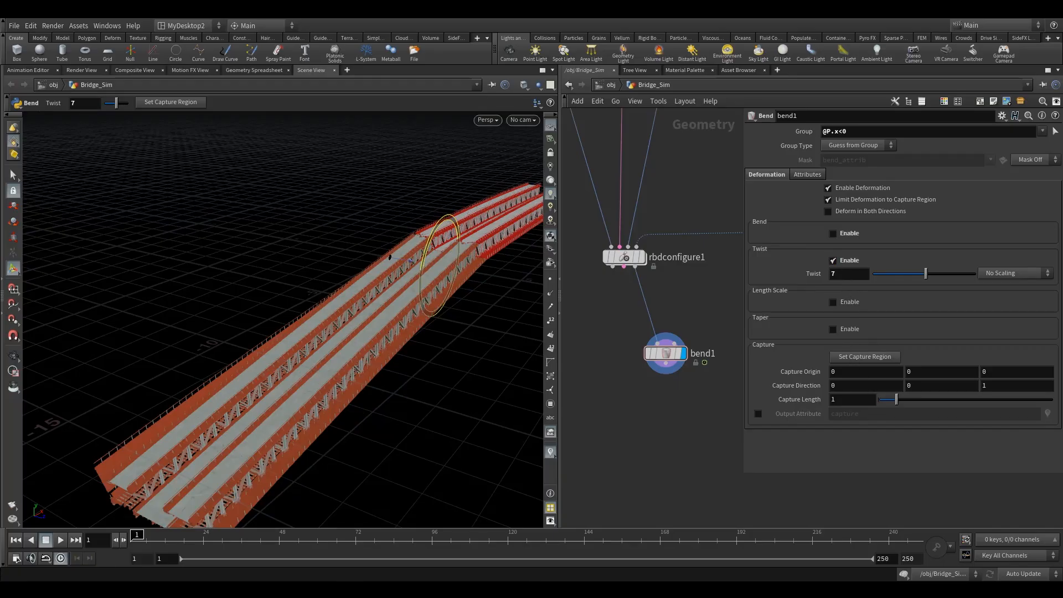
# Set the Capture Direction of bend1 to 1, 0, 0 so the twist runs along X
pyautogui.moveTo(842, 386); pyautogui.dragTo(701, 392)
pyautogui.write('1')
pyautogui.moveTo(999, 387); pyautogui.dragTo(662, 444)
pyautogui.write('0')
pyautogui.press('Return')
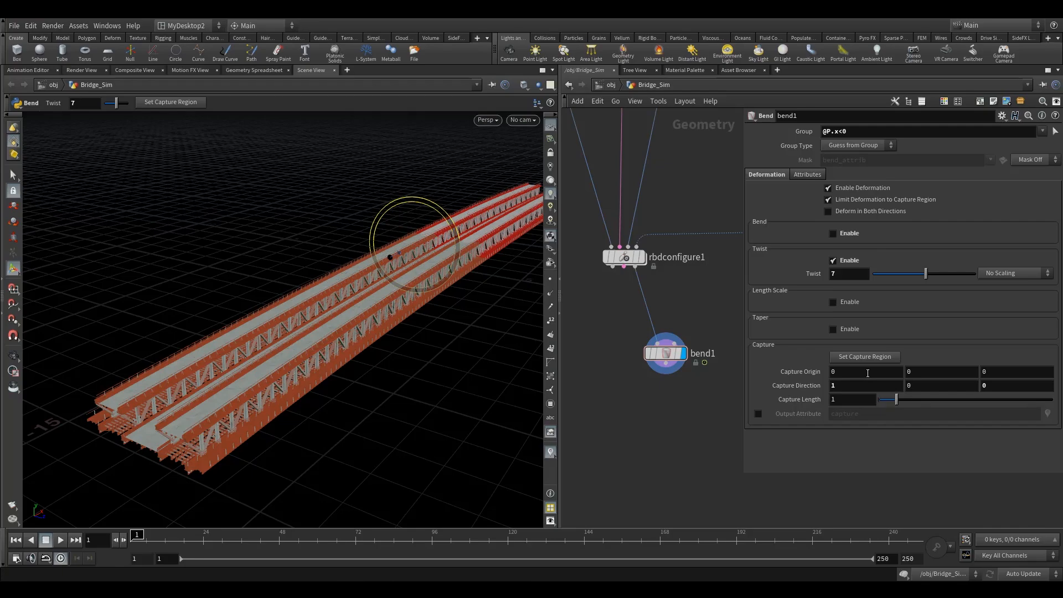
# Set the X value of the Capture Origin to -15, at the end of the bridge
pyautogui.moveTo(867, 373); pyautogui.dragTo(781, 365, button='middle')
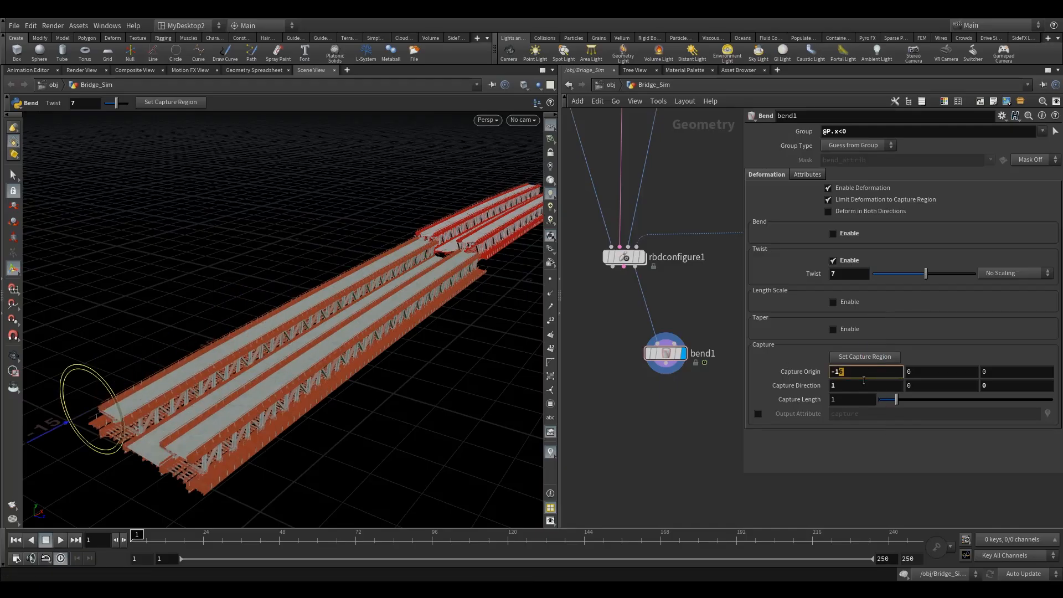
pyautogui.press('Return')
pyautogui.keyDown('alt'); pyautogui.moveTo(206, 425); pyautogui.dragTo(120, 371); pyautogui.keyUp('alt')
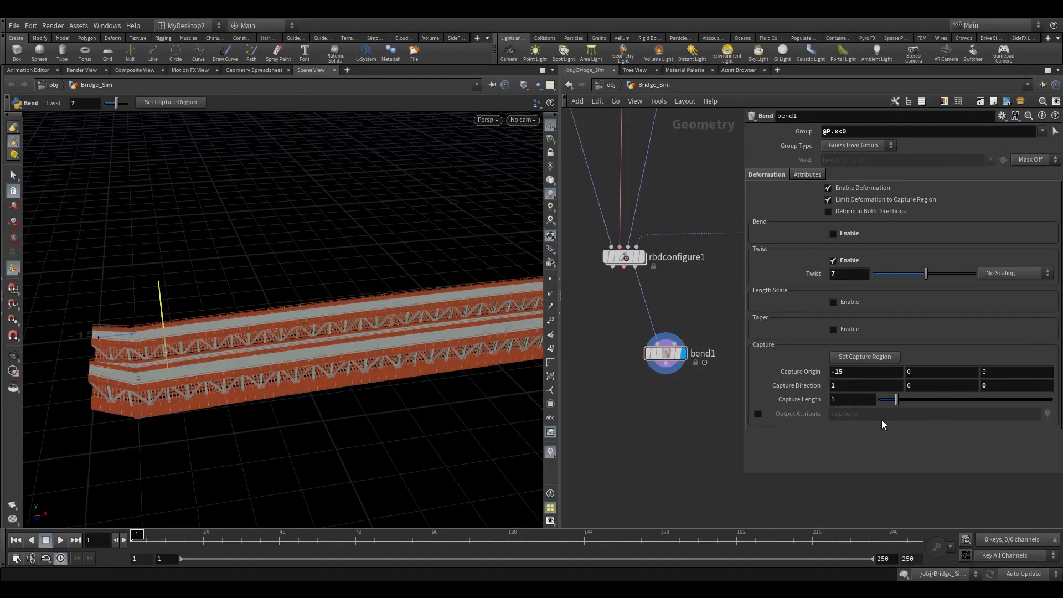
# Try a Capture Length of 10 and check its reach along the bridge
pyautogui.moveTo(910, 403); pyautogui.dragTo(1048, 408)
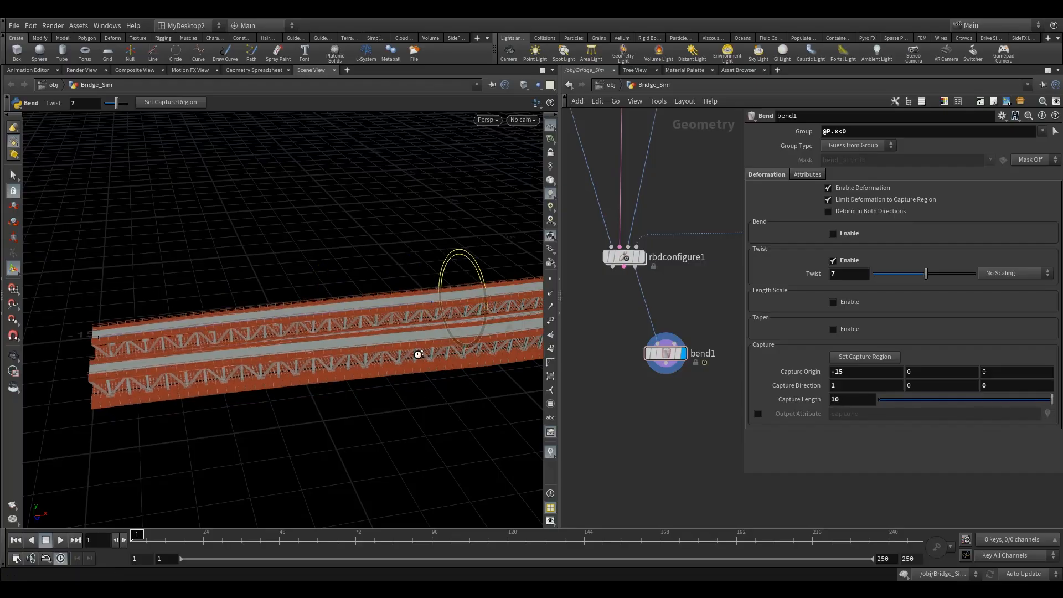
pyautogui.rightClick(469, 365)
pyautogui.press('Escape')
pyautogui.press('Escape')
pyautogui.moveTo(416, 344); pyautogui.dragTo(277, 399)
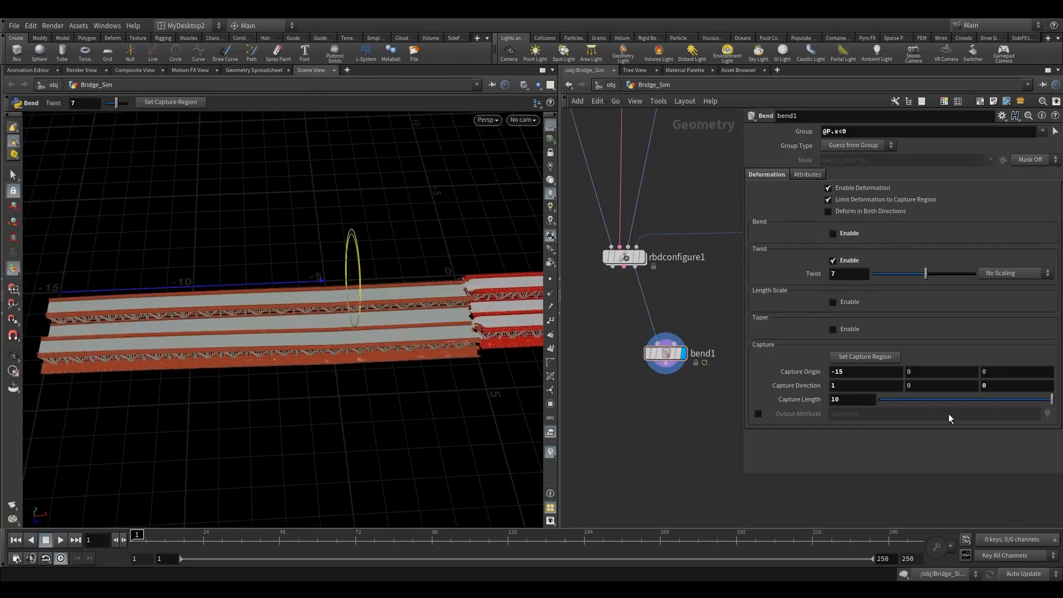
# Set the Capture Length to 20 and check the twist where the two bridge halves meet
pyautogui.moveTo(842, 403); pyautogui.dragTo(703, 407)
pyautogui.write('20')
pyautogui.press('Return')
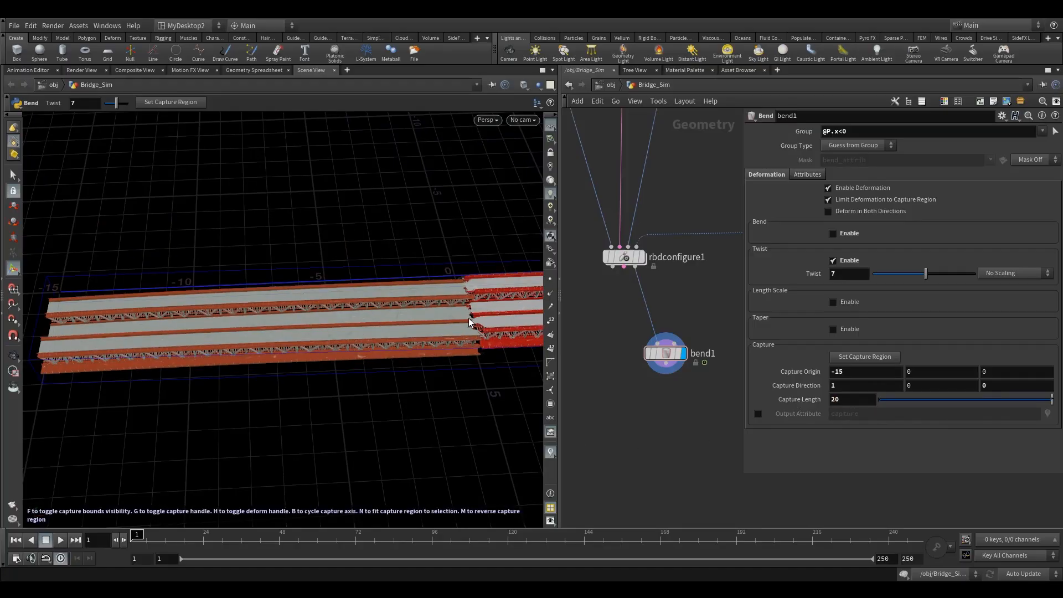
pyautogui.moveTo(477, 319); pyautogui.dragTo(398, 227)
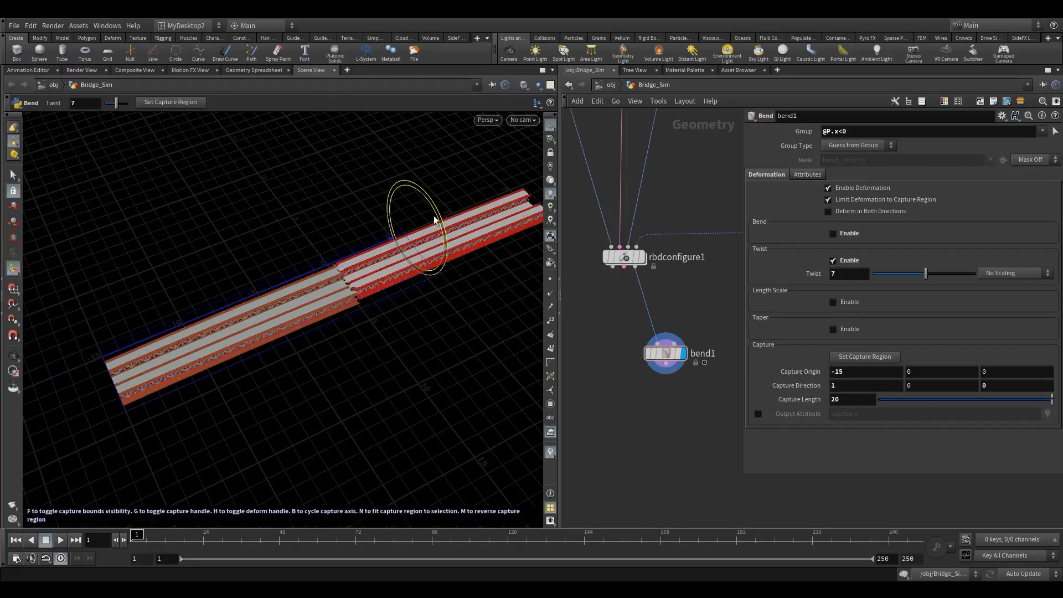
pyautogui.keyDown('alt'); pyautogui.moveTo(341, 288); pyautogui.dragTo(345, 281); pyautogui.keyUp('alt')
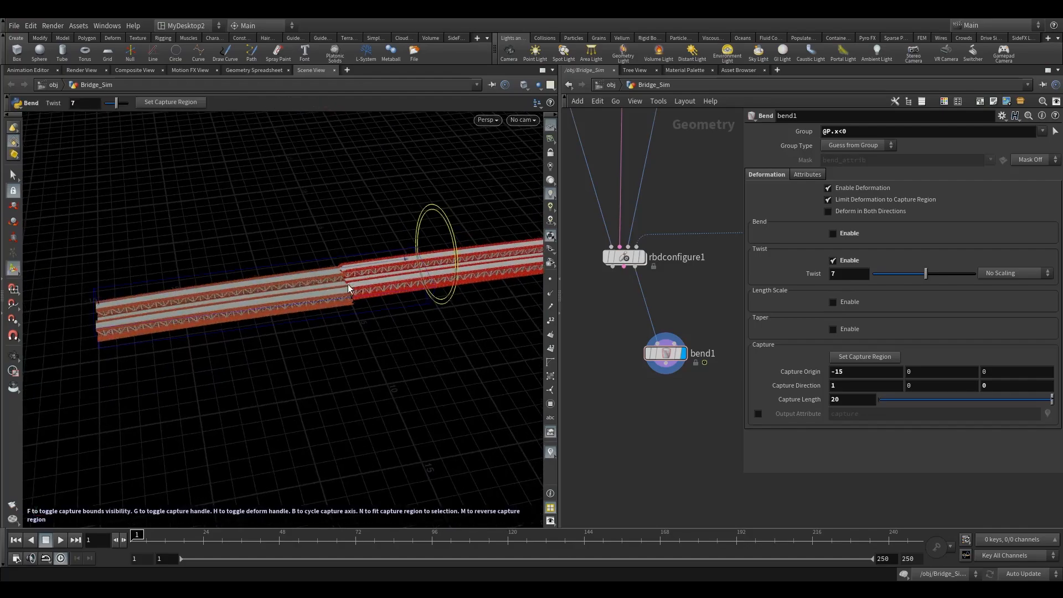
# Raise the Twist to 180 and view the twisted half from the end of the bridge
pyautogui.moveTo(926, 273); pyautogui.dragTo(1025, 275)
pyautogui.press('Escape')
pyautogui.moveTo(263, 307); pyautogui.dragTo(282, 372)
pyautogui.press('Return')
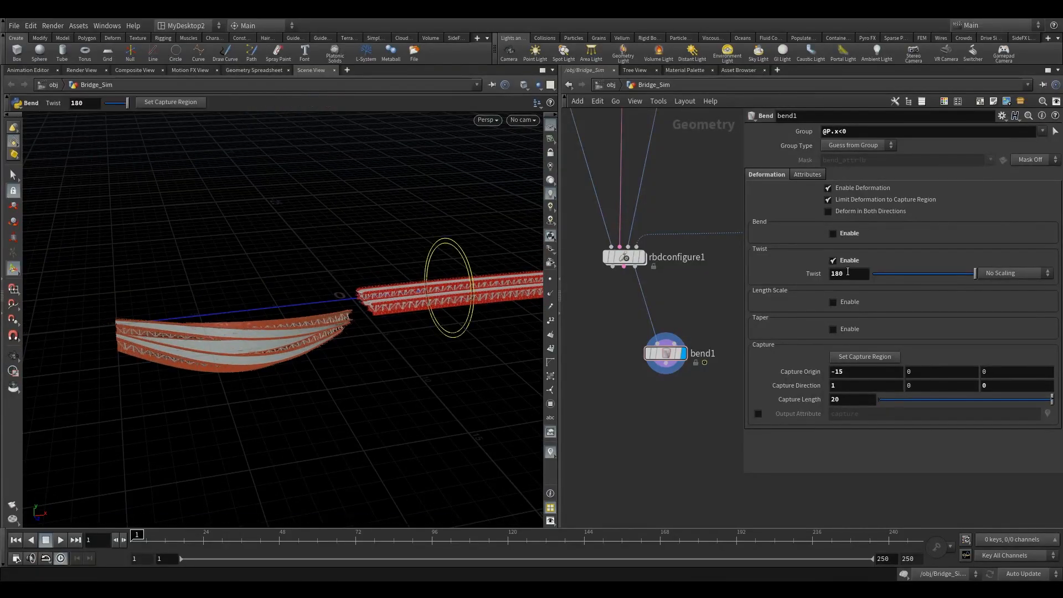
pyautogui.press('Escape')
pyautogui.moveTo(532, 331); pyautogui.dragTo(161, 361)
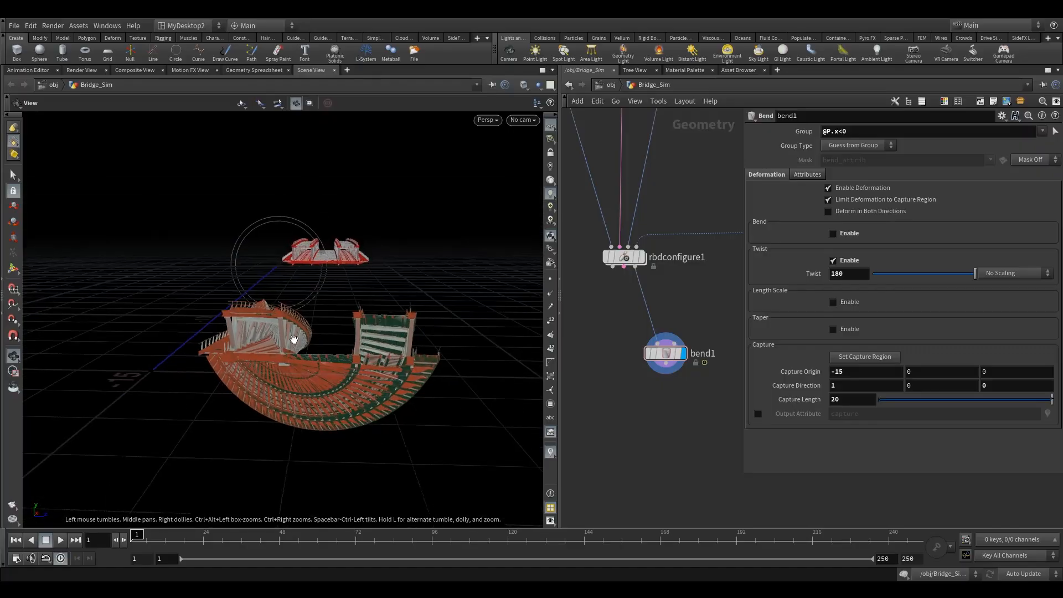
pyautogui.press('Return')
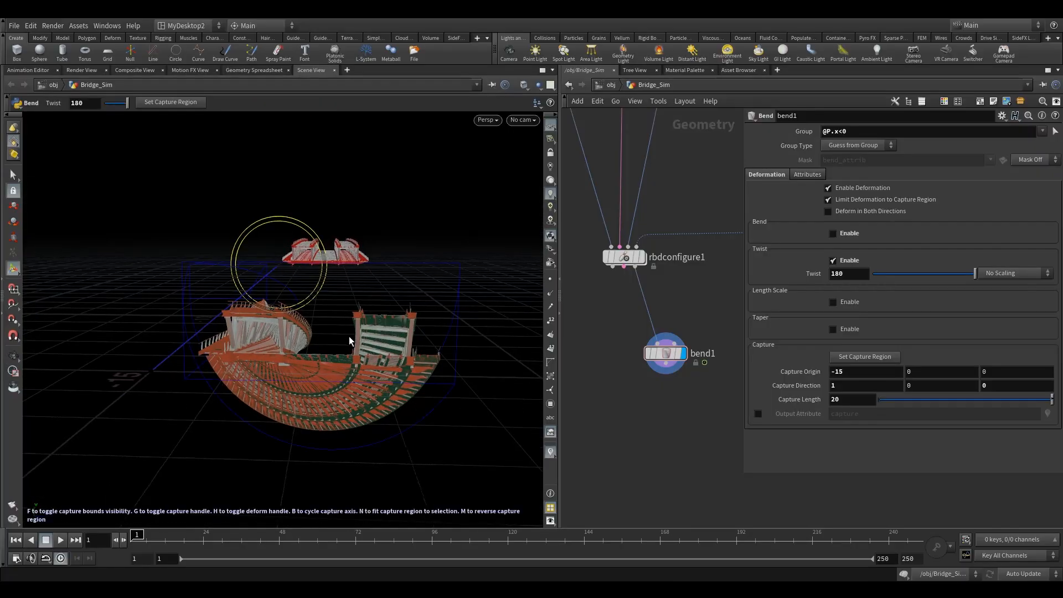
# Offset the Capture Origin to .5 in Y and 2 in Z
pyautogui.doubleClick(937, 370)
pyautogui.press('Return')
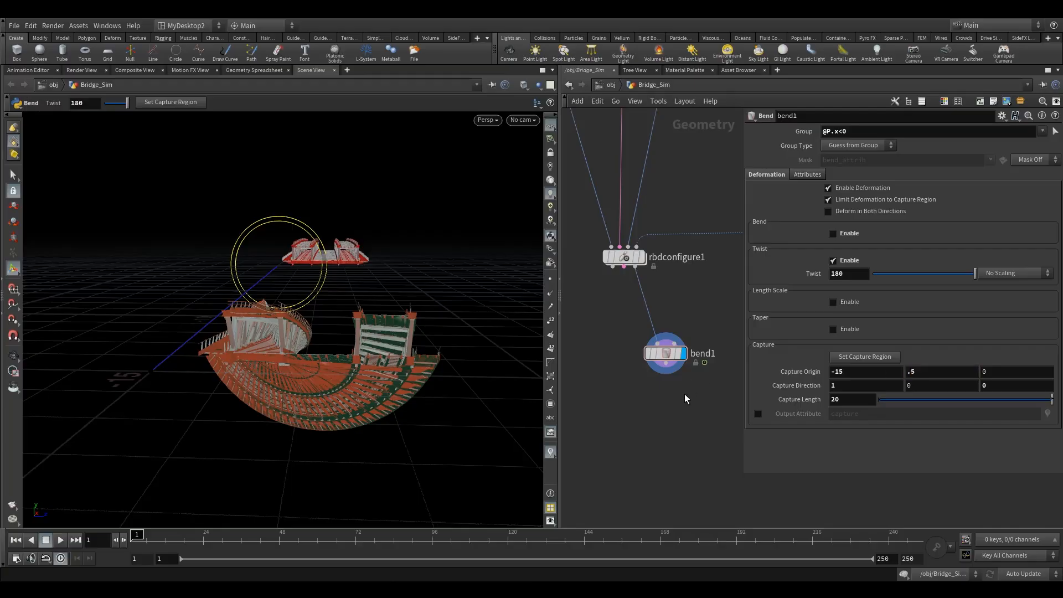
pyautogui.keyDown('alt'); pyautogui.moveTo(243, 338); pyautogui.dragTo(218, 341); pyautogui.keyUp('alt')
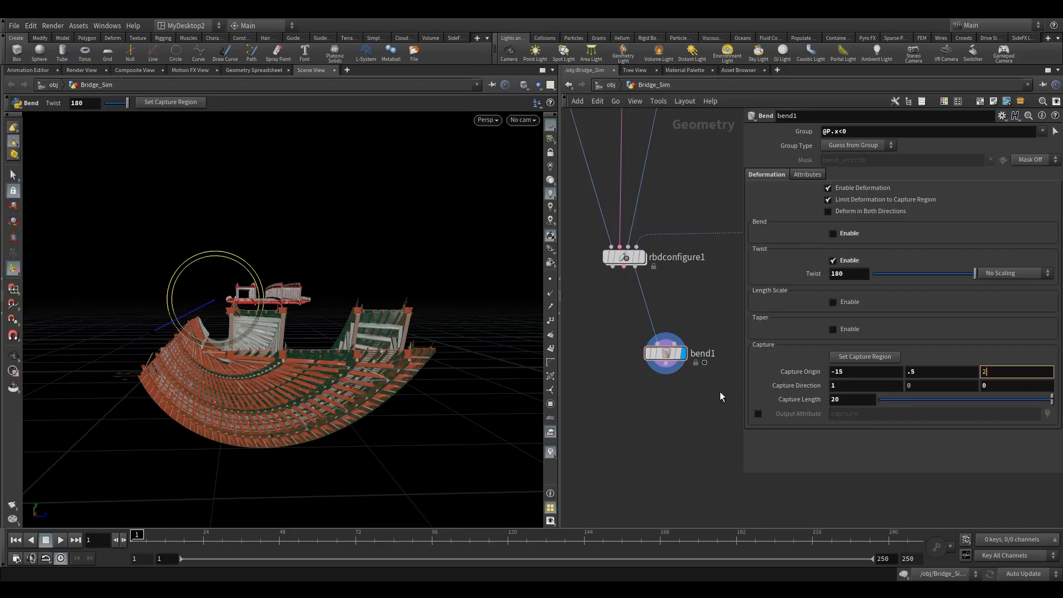
pyautogui.press('Return')
pyautogui.keyDown('alt'); pyautogui.moveTo(309, 327); pyautogui.dragTo(321, 328); pyautogui.keyUp('alt')
# Fine-tune the Capture Origin to 2.13465 in Z and .650406 in Y
pyautogui.click(1035, 372)
pyautogui.write('.13')
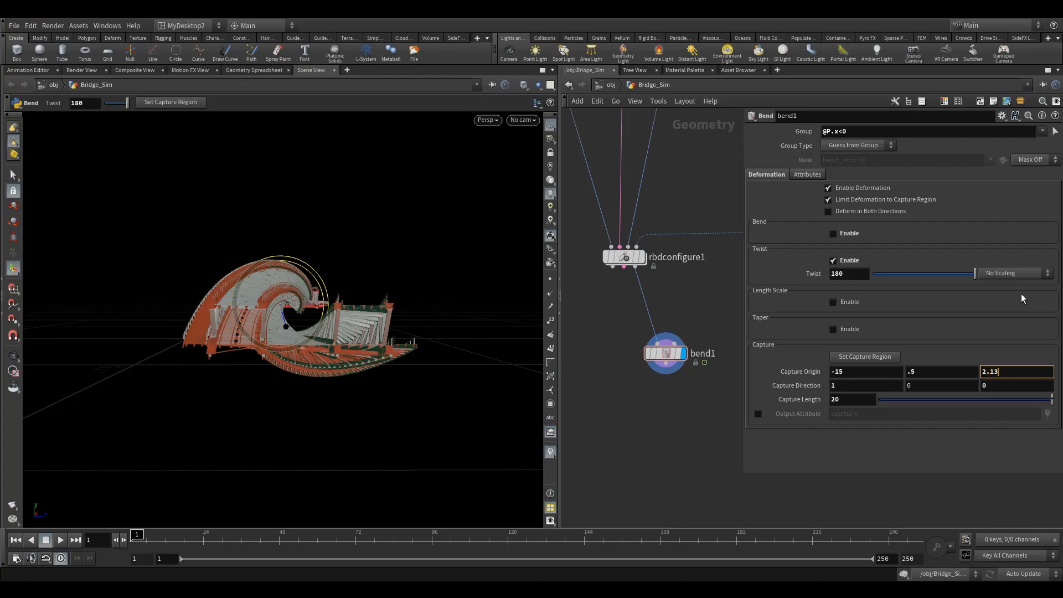
pyautogui.write('465')
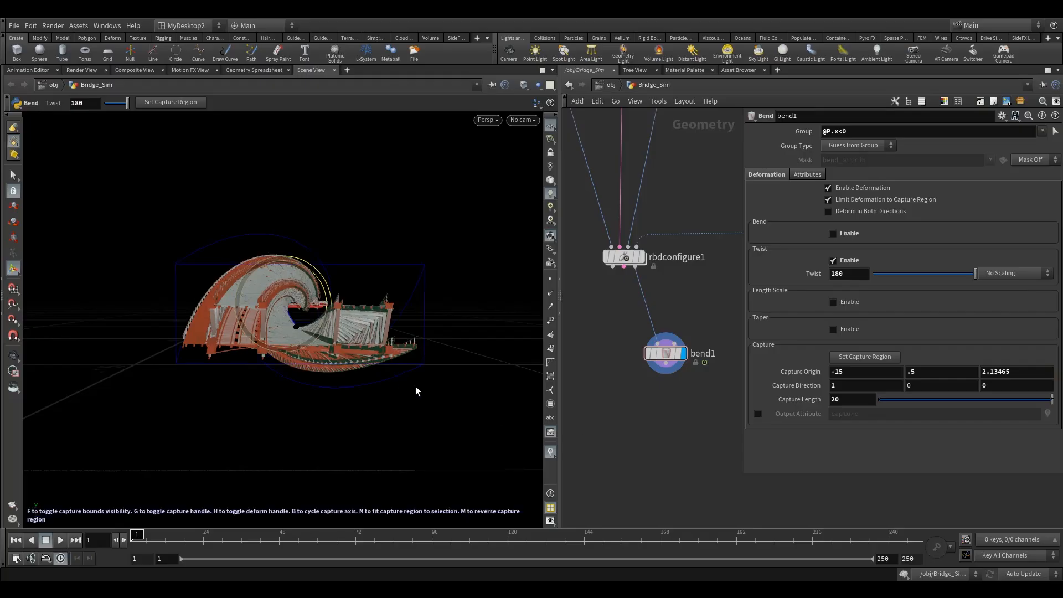
pyautogui.click(931, 371)
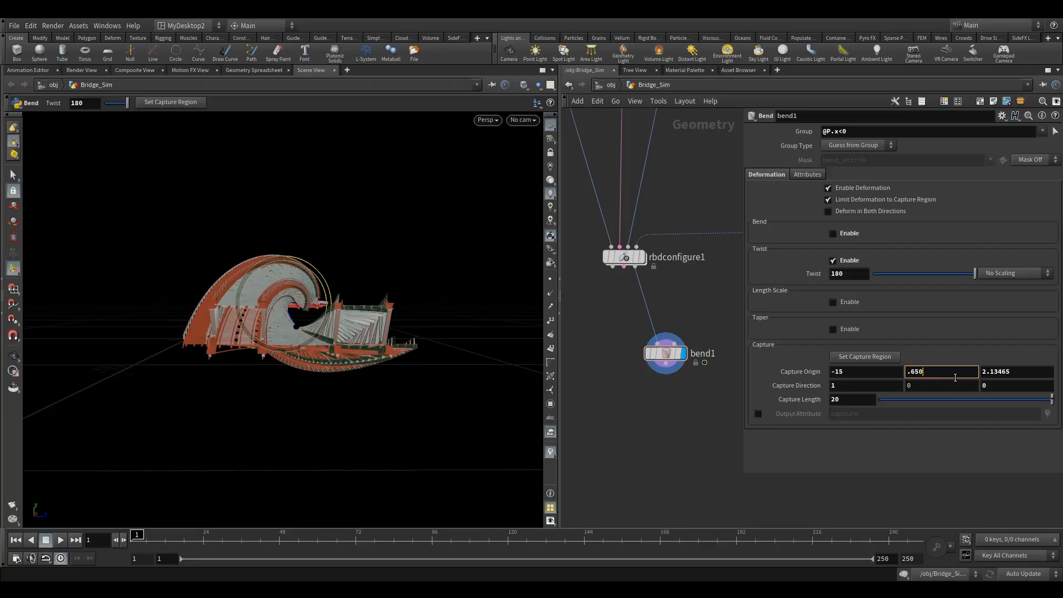
pyautogui.press('Escape')
pyautogui.moveTo(325, 334); pyautogui.dragTo(304, 307)
pyautogui.press('Return')
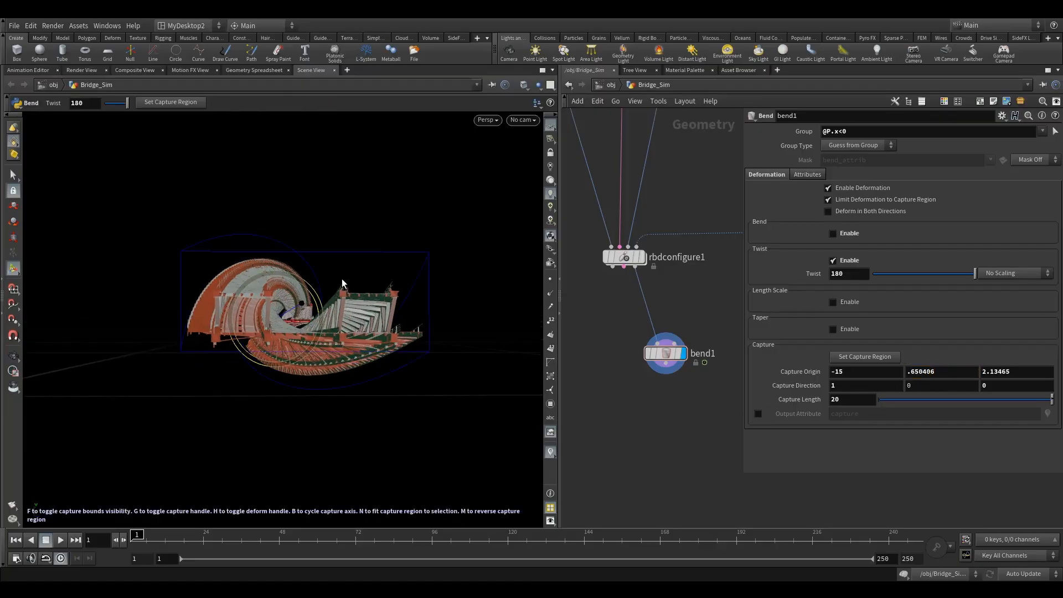
# Examine the twisted half of the bridge and the joint to the straight half in a widened viewport
pyautogui.press('Escape')
pyautogui.moveTo(360, 275); pyautogui.dragTo(343, 358)
pyautogui.press('Return')
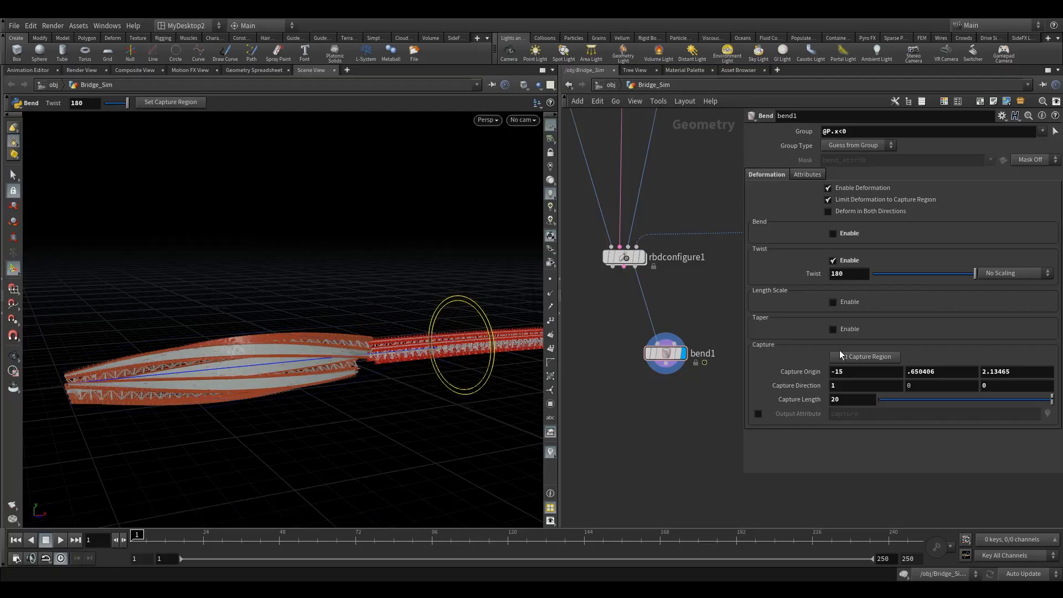
pyautogui.press('Escape')
pyautogui.moveTo(332, 332); pyautogui.dragTo(325, 350)
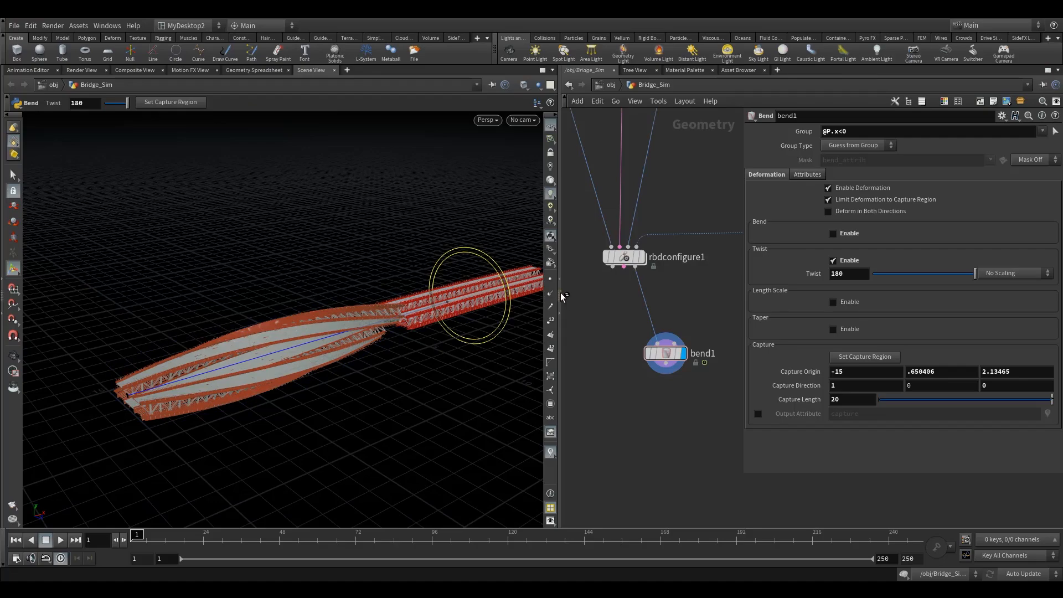
pyautogui.moveTo(560, 291); pyautogui.dragTo(656, 297)
pyautogui.moveTo(498, 293); pyautogui.dragTo(421, 288)
pyautogui.press('Return')
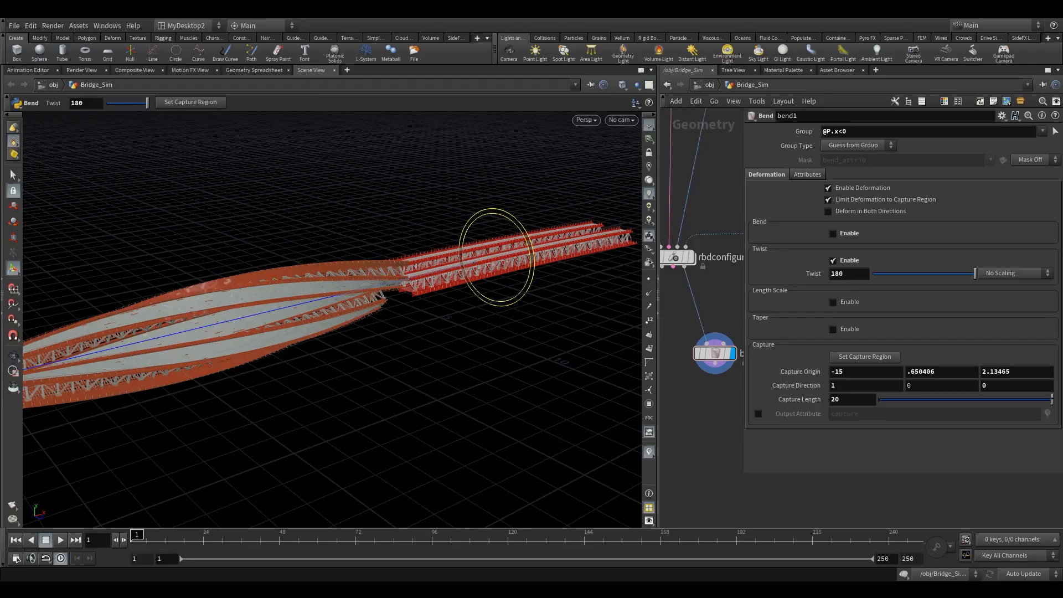
# Drive the Bend node's Twist with the expression sin($F)
pyautogui.click(849, 273)
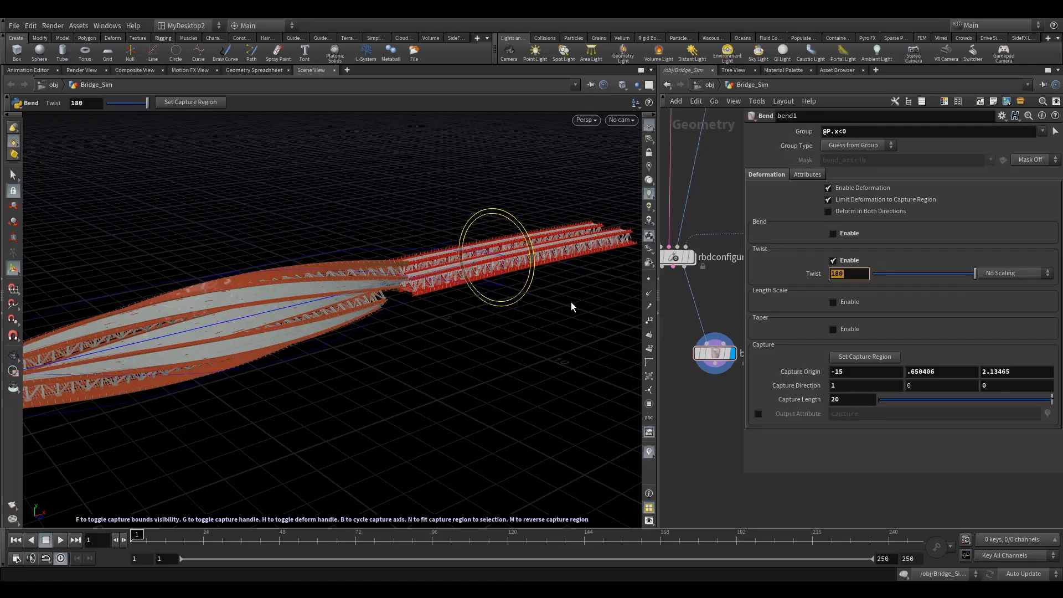
pyautogui.write('sin')
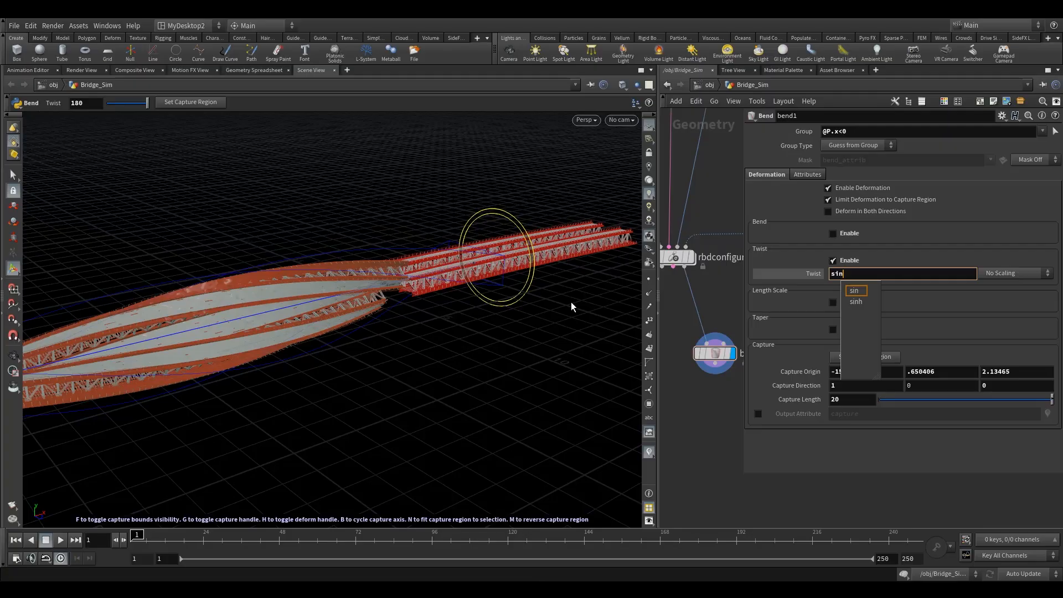
pyautogui.write('($F)')
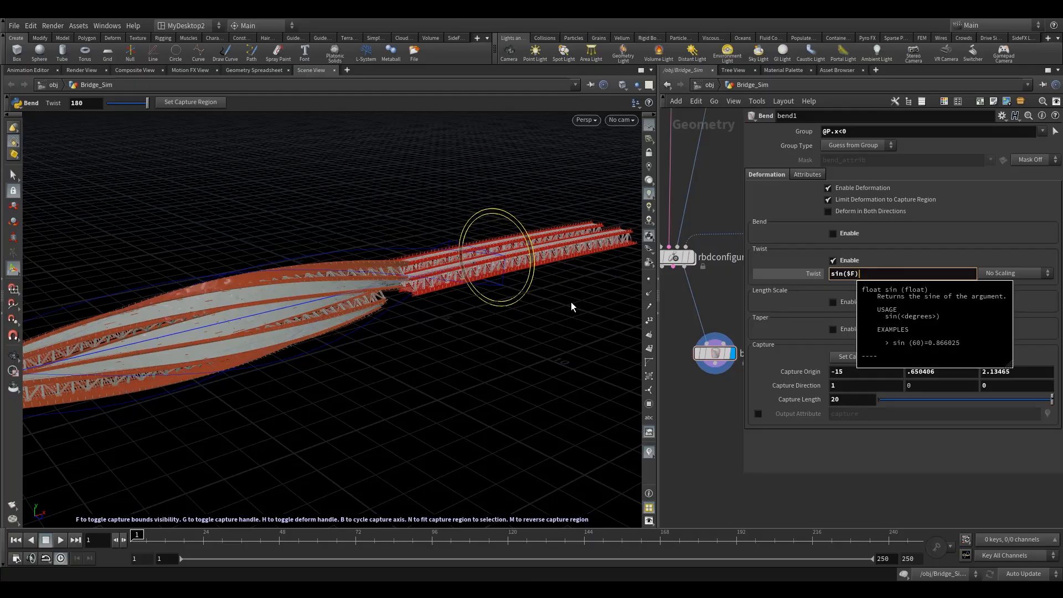
pyautogui.press('Return')
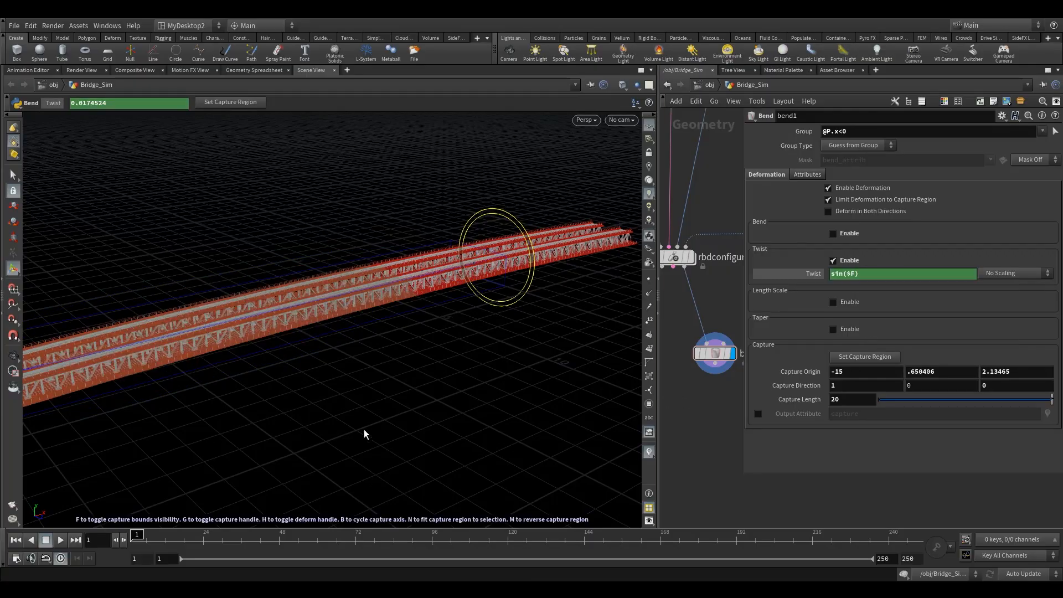
# Scrub through the timeline and inspect along the bridge deck how strongly the animated twist moves it
pyautogui.click(818, 274)
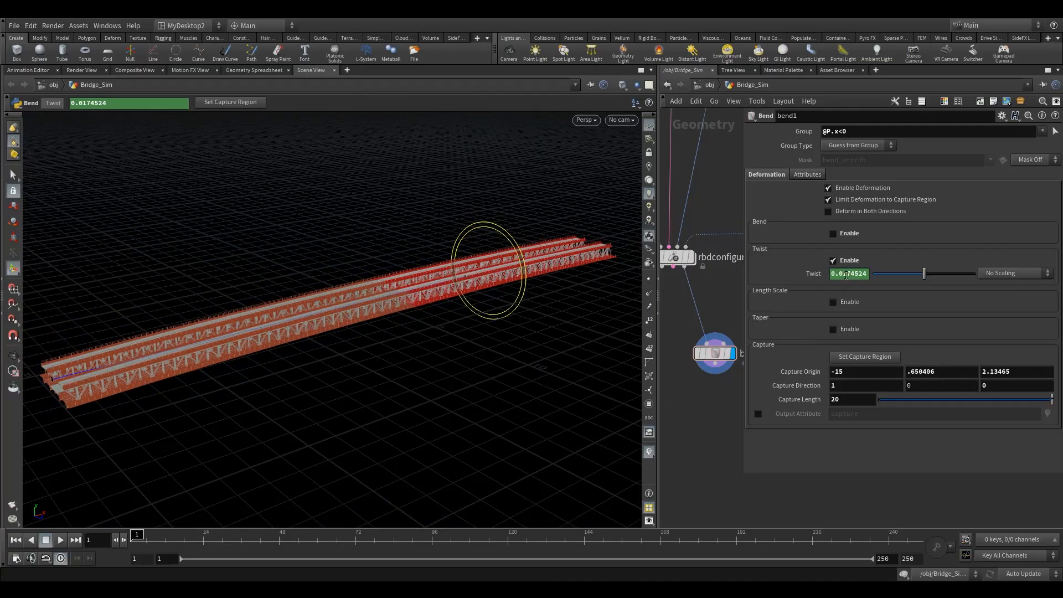
pyautogui.moveTo(179, 540); pyautogui.dragTo(786, 549)
pyautogui.keyDown('alt'); pyautogui.moveTo(344, 330); pyautogui.dragTo(420, 312, button='right'); pyautogui.keyUp('alt')
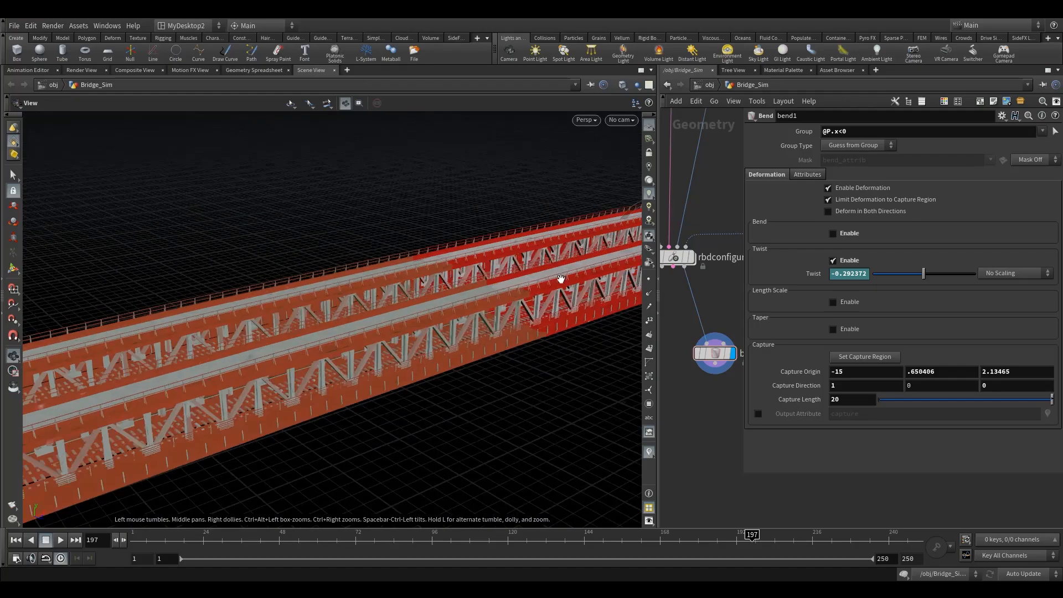
pyautogui.keyDown('alt'); pyautogui.moveTo(421, 313); pyautogui.dragTo(543, 287); pyautogui.keyUp('alt')
pyautogui.keyDown('alt'); pyautogui.moveTo(543, 288); pyautogui.dragTo(545, 290, button='right'); pyautogui.keyUp('alt')
pyautogui.keyDown('alt'); pyautogui.moveTo(545, 291); pyautogui.dragTo(494, 321); pyautogui.keyUp('alt')
pyautogui.moveTo(785, 546); pyautogui.dragTo(794, 545)
pyautogui.click(410, 540)
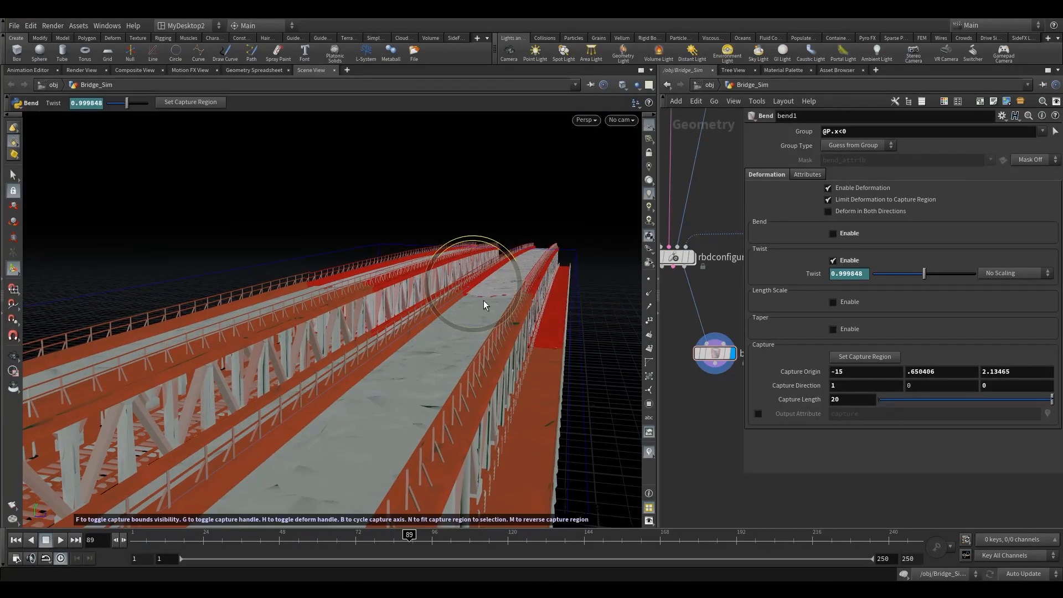
# Multiply the Twist expression by 2.5 so it reads sin($F)*2.5
pyautogui.click(810, 275)
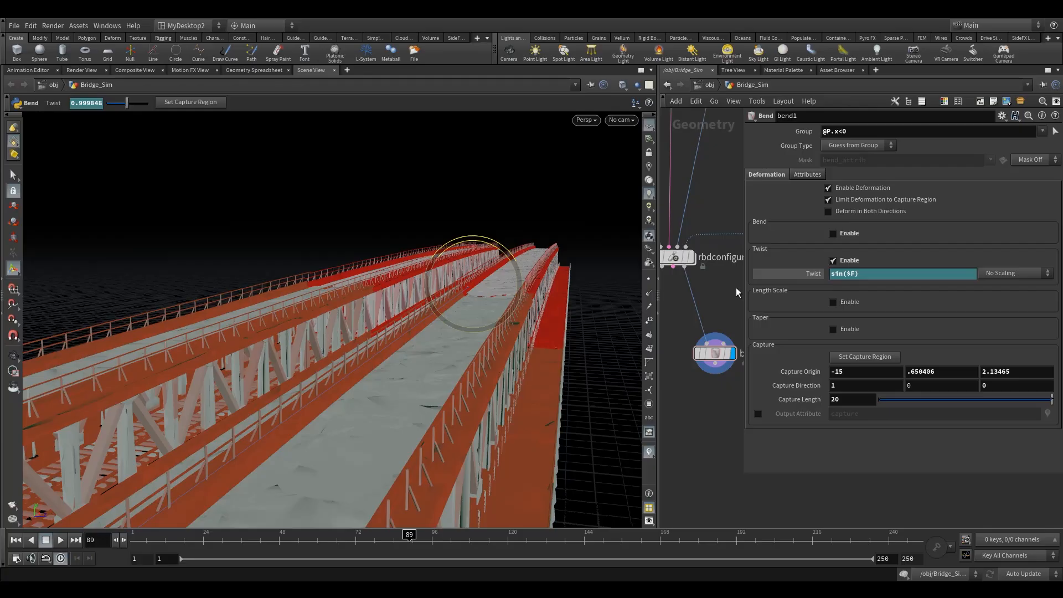
pyautogui.moveTo(744, 288); pyautogui.dragTo(663, 296)
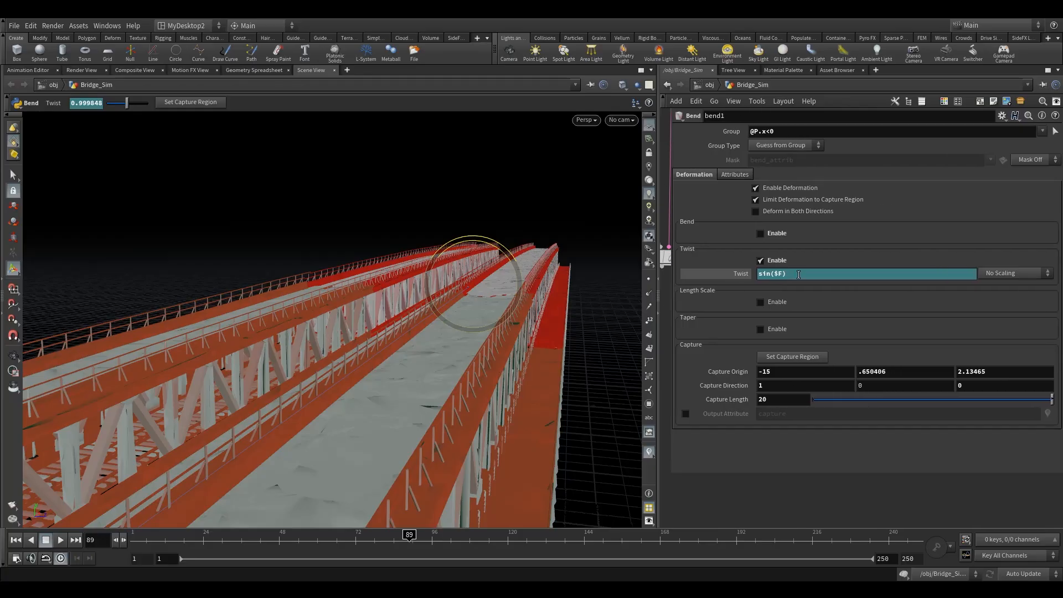
pyautogui.click(788, 277)
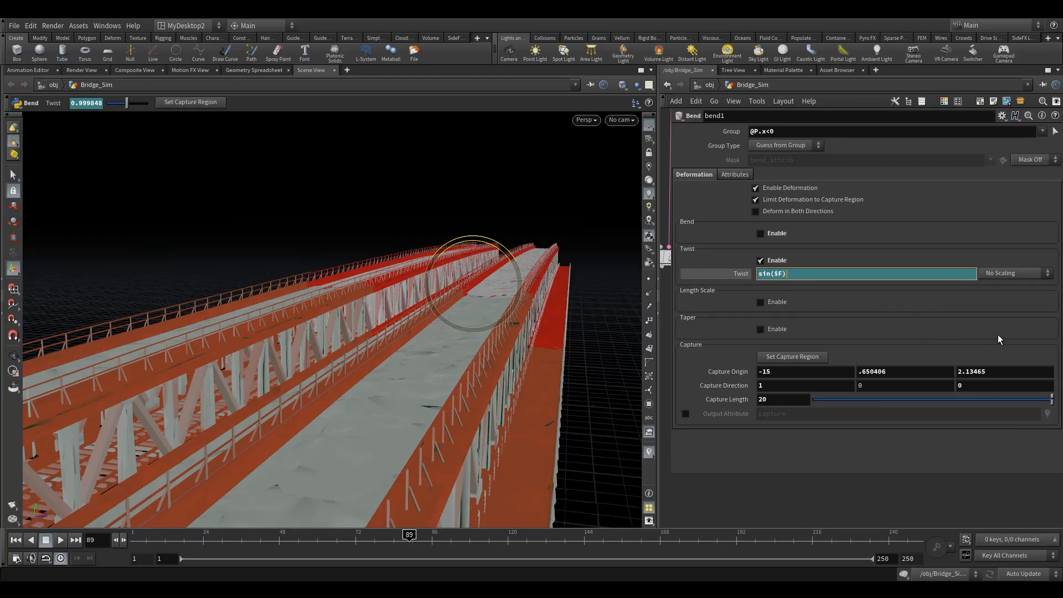
pyautogui.write('*')
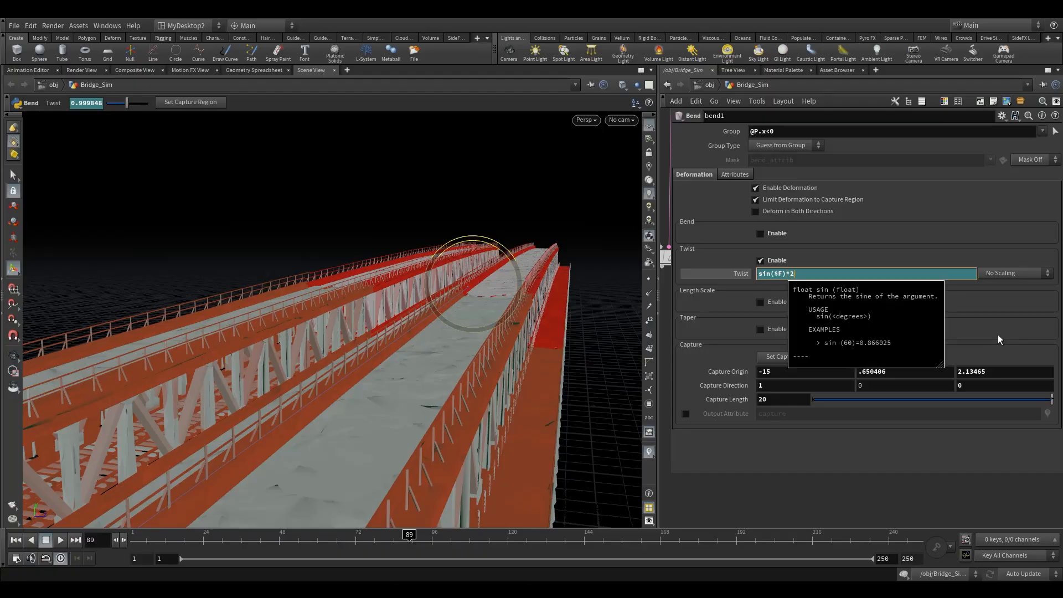
pyautogui.press('Return')
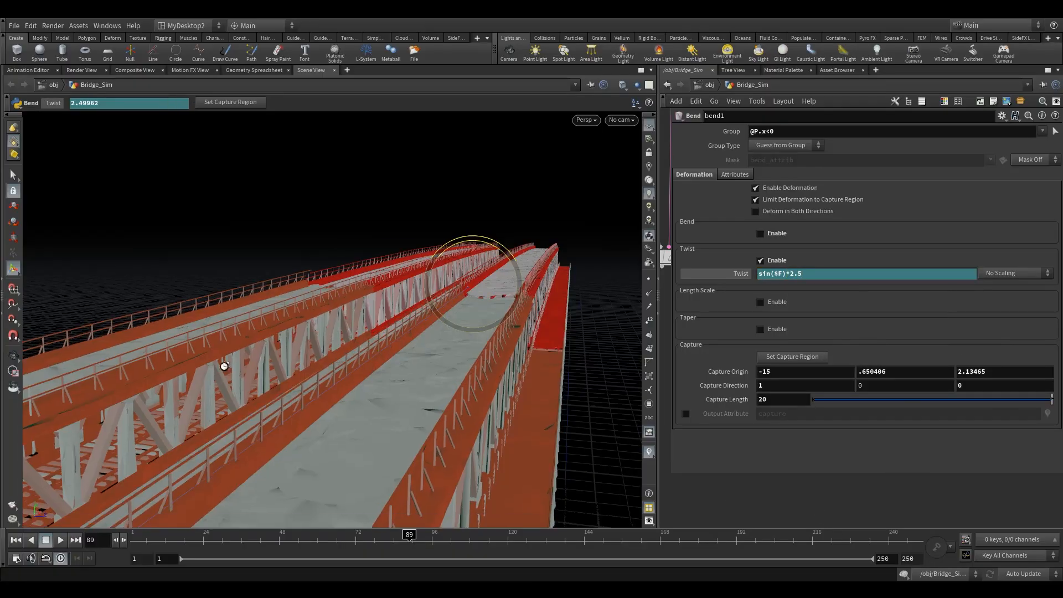
# Play the animation from the first frame to check the twist motion, and rewind it
pyautogui.click(15, 540)
pyautogui.click(61, 540)
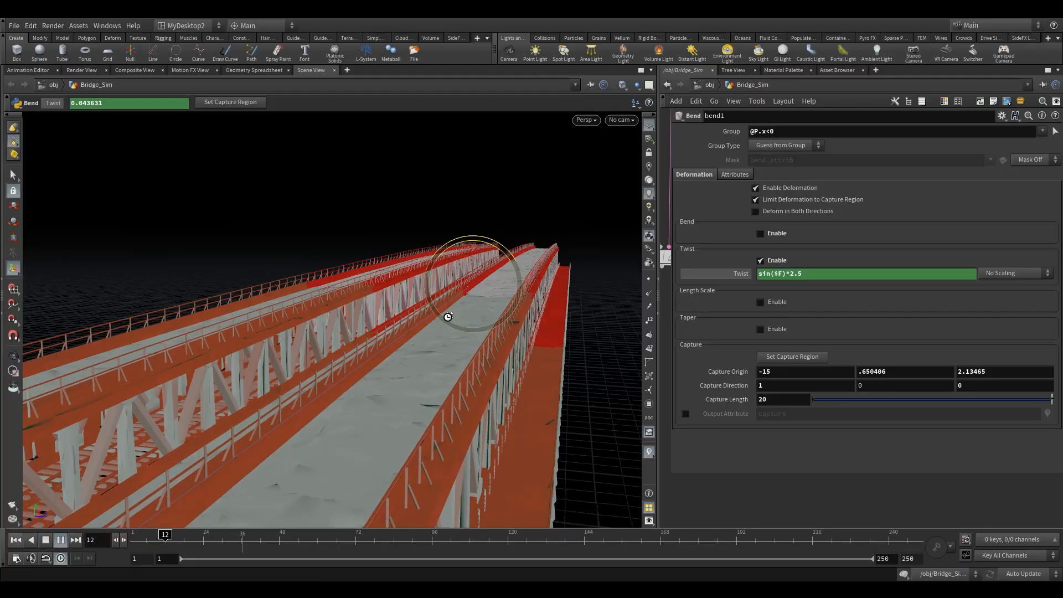
pyautogui.click(46, 540)
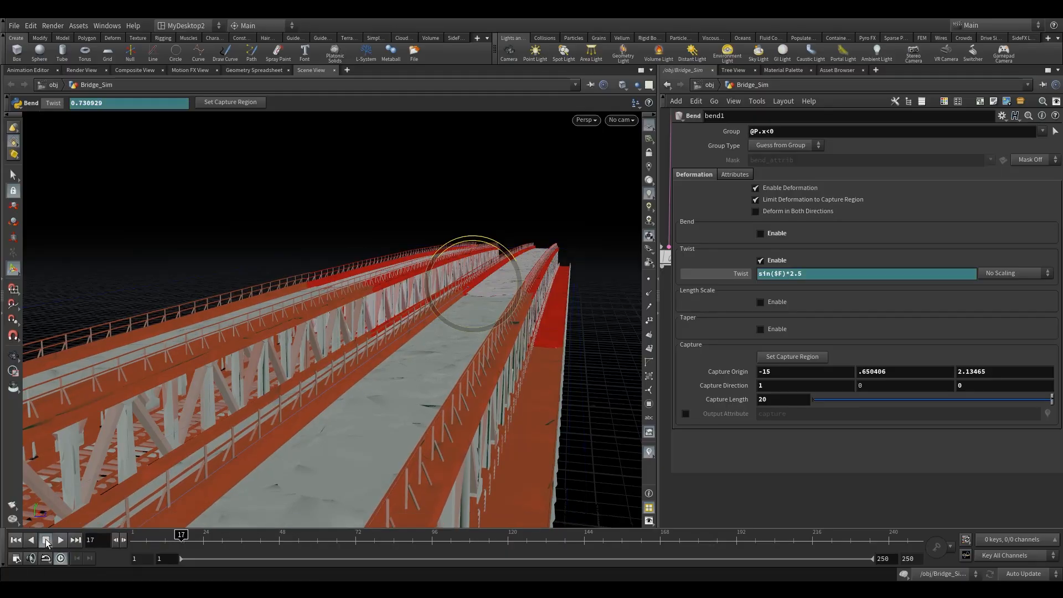
pyautogui.click(16, 539)
# Move the 2.5 multiplier inside the sine and scale the result by 30, making the Twist expression sin(($F)*2.5)*30
pyautogui.write(')')
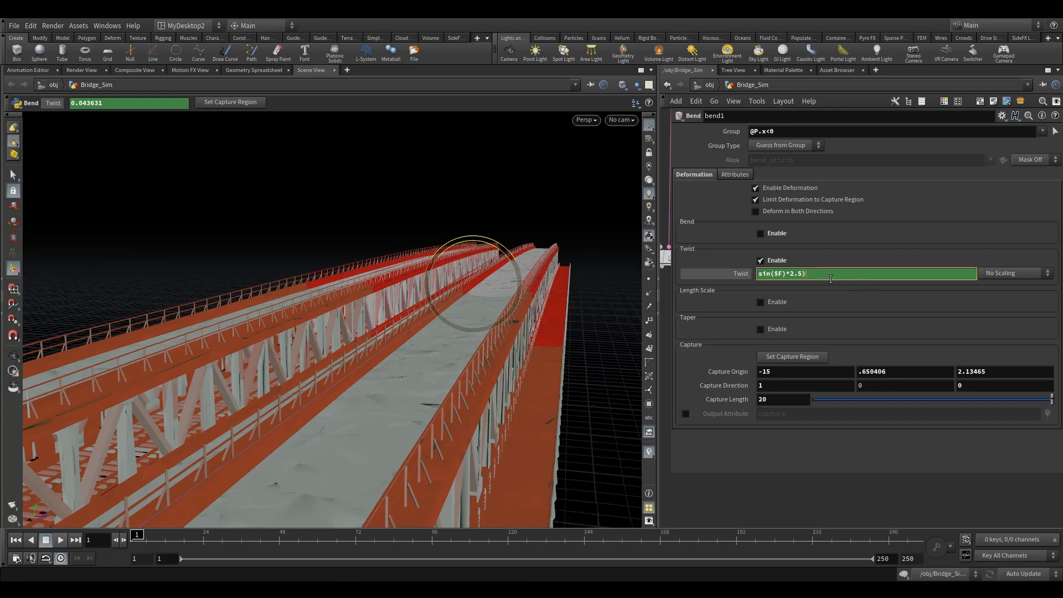
pyautogui.click(772, 276)
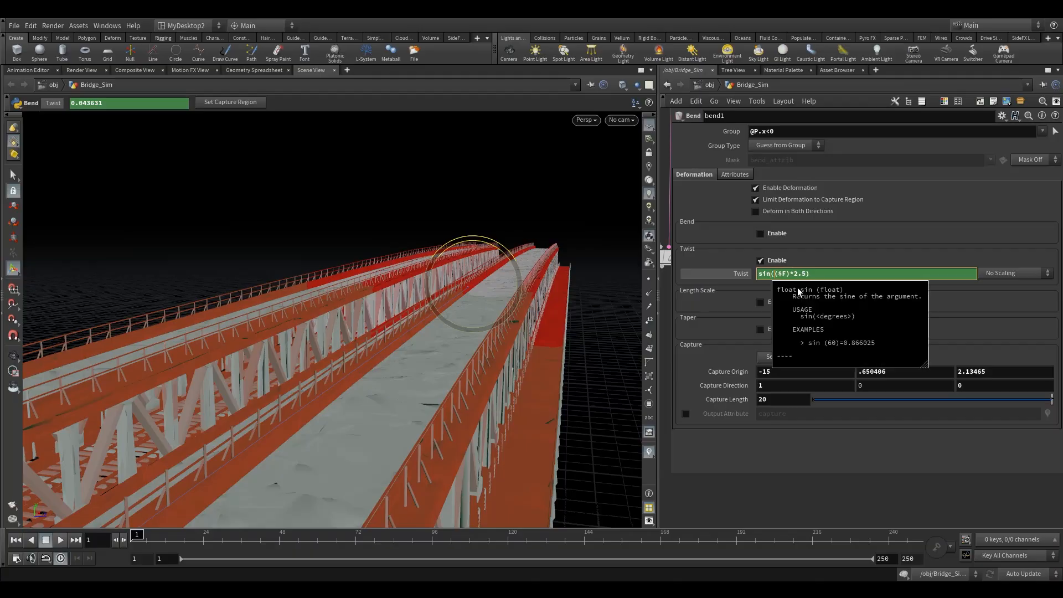
pyautogui.write('(')
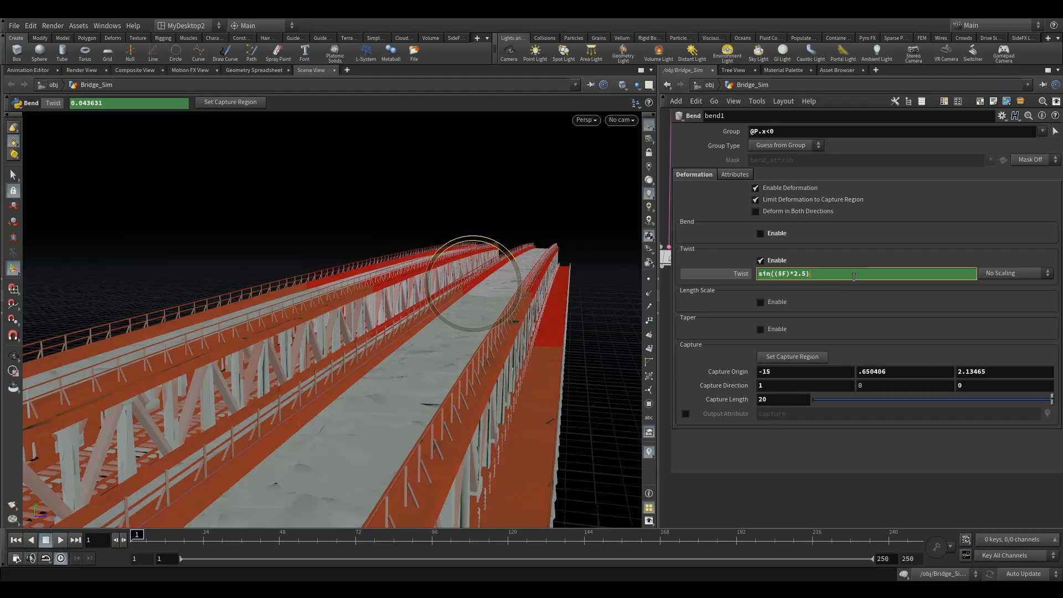
pyautogui.press('Return')
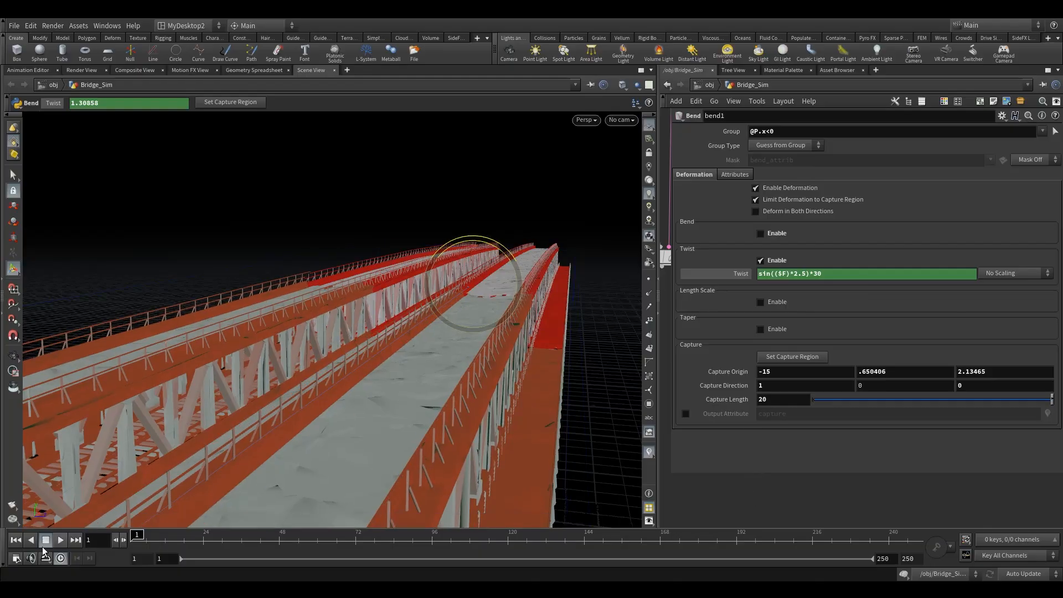
# Play back the stronger twist, review the expression's multipliers and return to the first frame
pyautogui.click(60, 540)
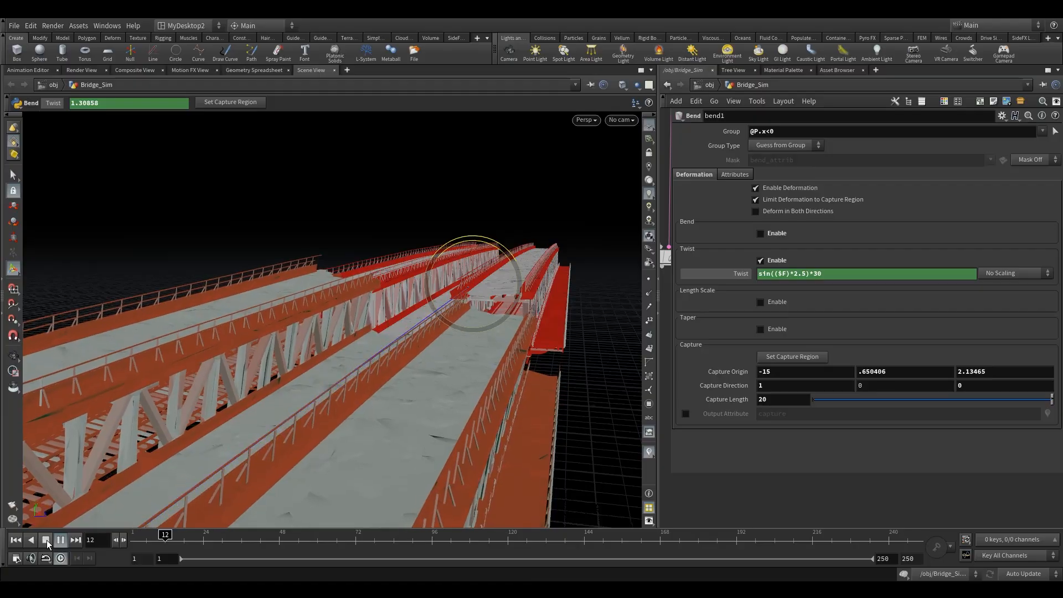
pyautogui.click(47, 539)
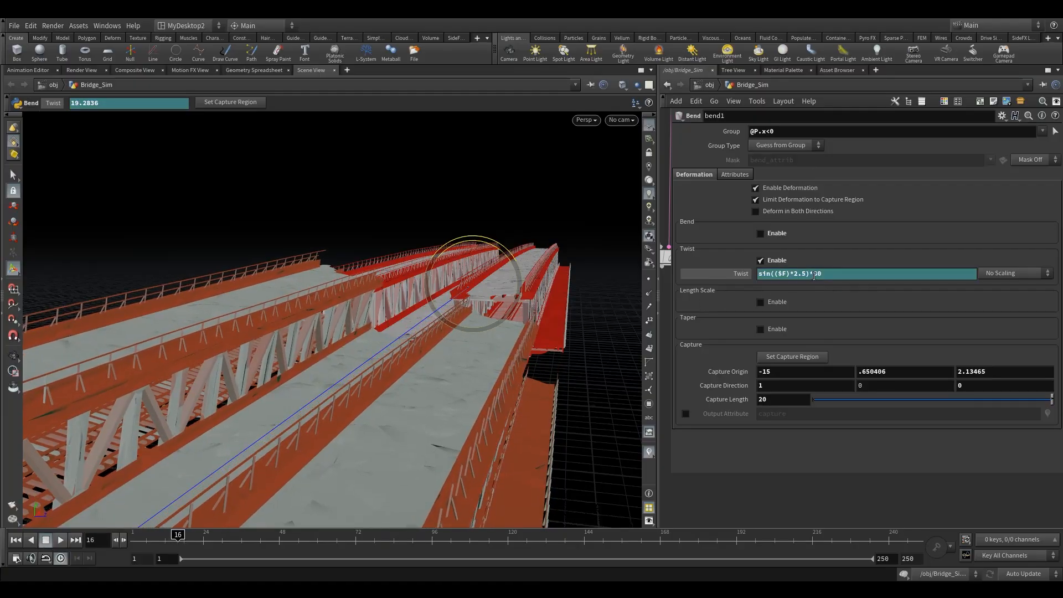
pyautogui.click(806, 274)
pyautogui.doubleClick(800, 274)
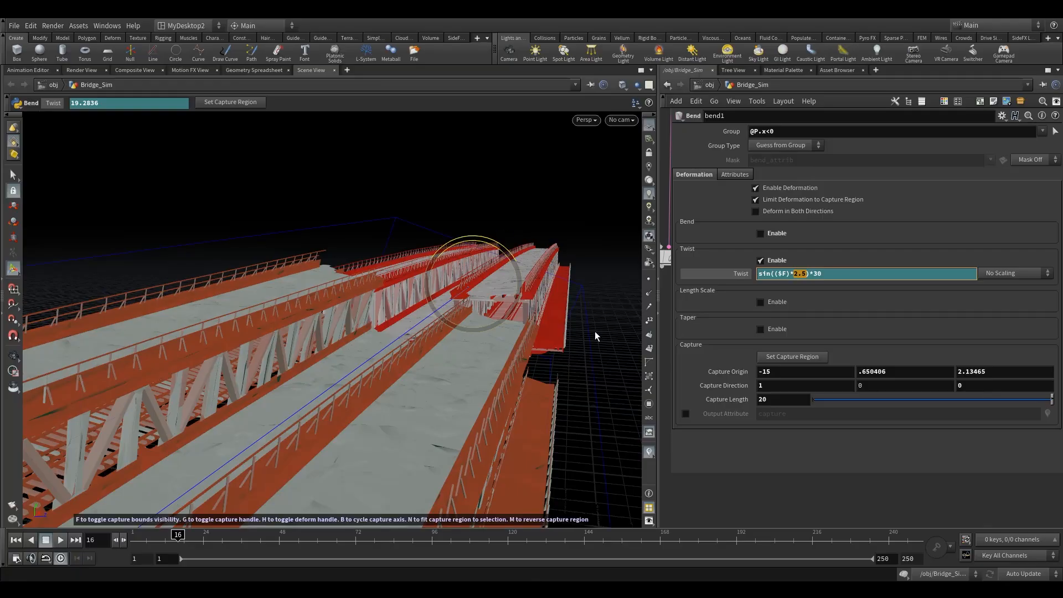
pyautogui.click(839, 277)
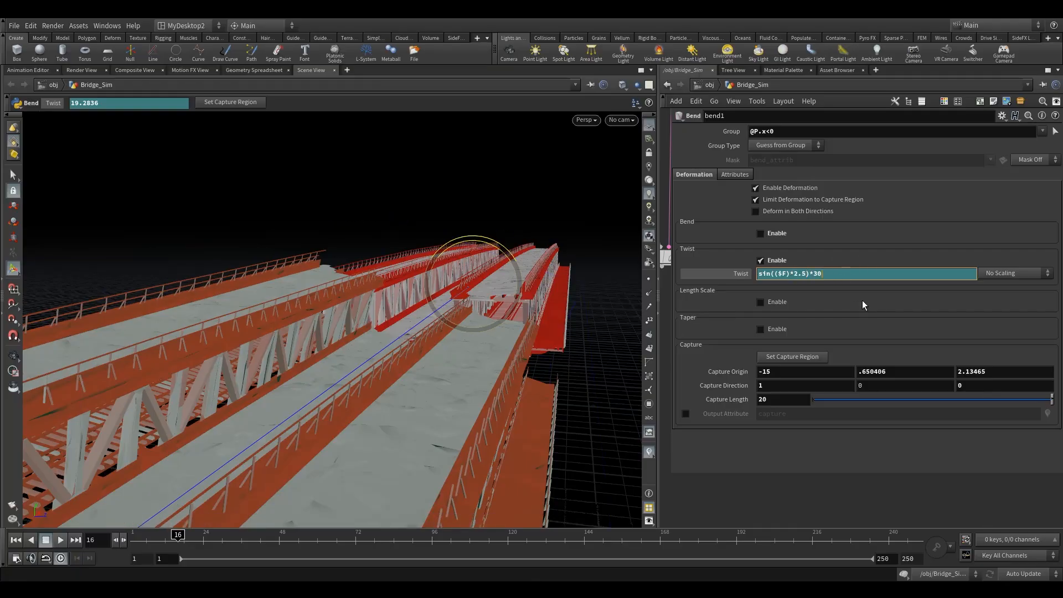
pyautogui.click(15, 540)
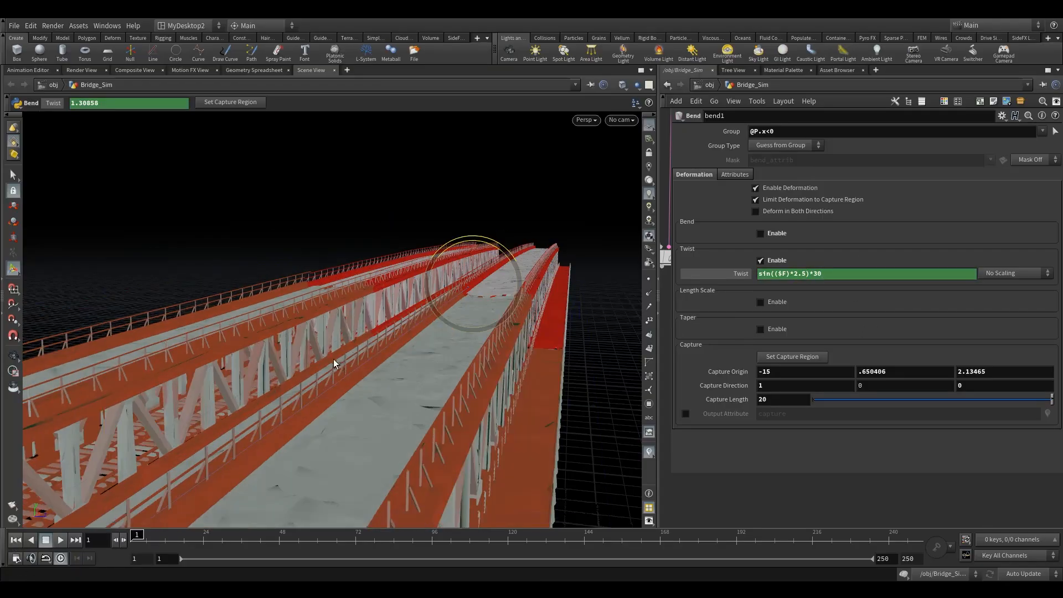
# Subtract 1 from the frame variable in the Twist expression so it reads sin(($F-1)*2.5)*30
pyautogui.click(743, 274)
pyautogui.click(742, 276)
pyautogui.click(787, 276)
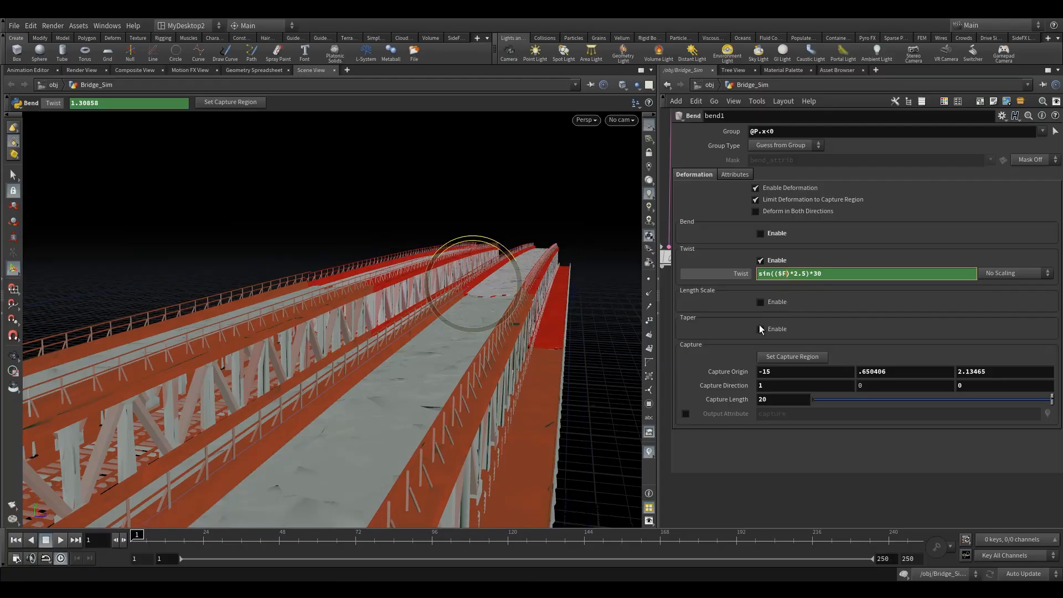
pyautogui.write('-')
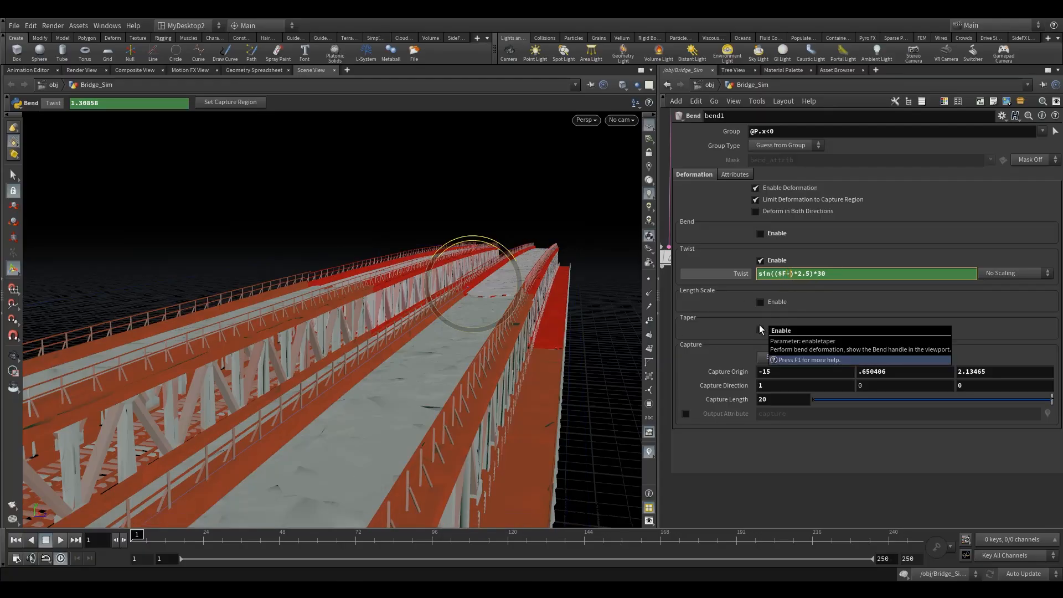
pyautogui.write('1')
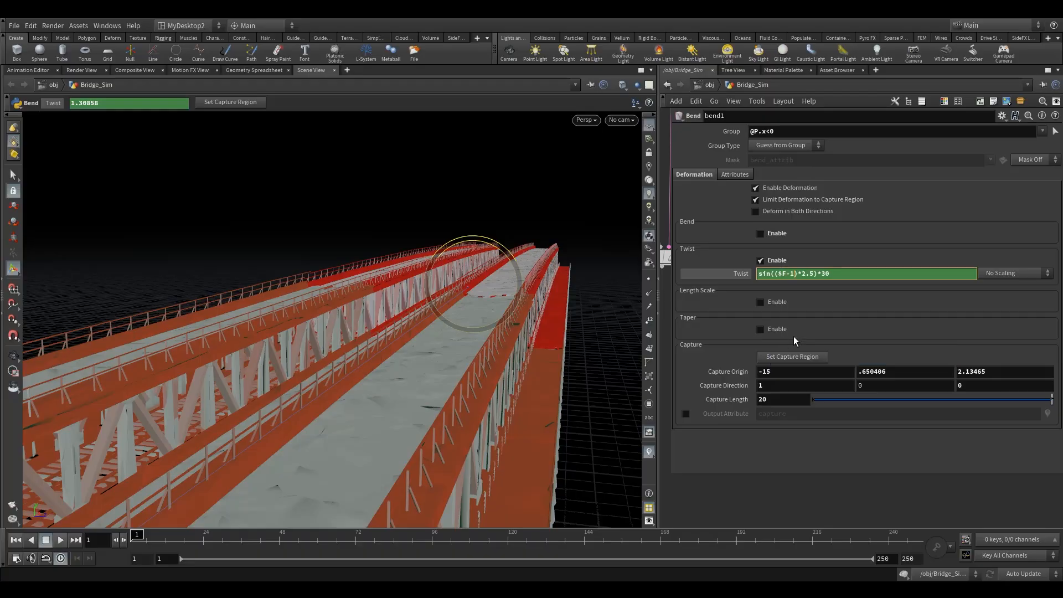
pyautogui.press('Return')
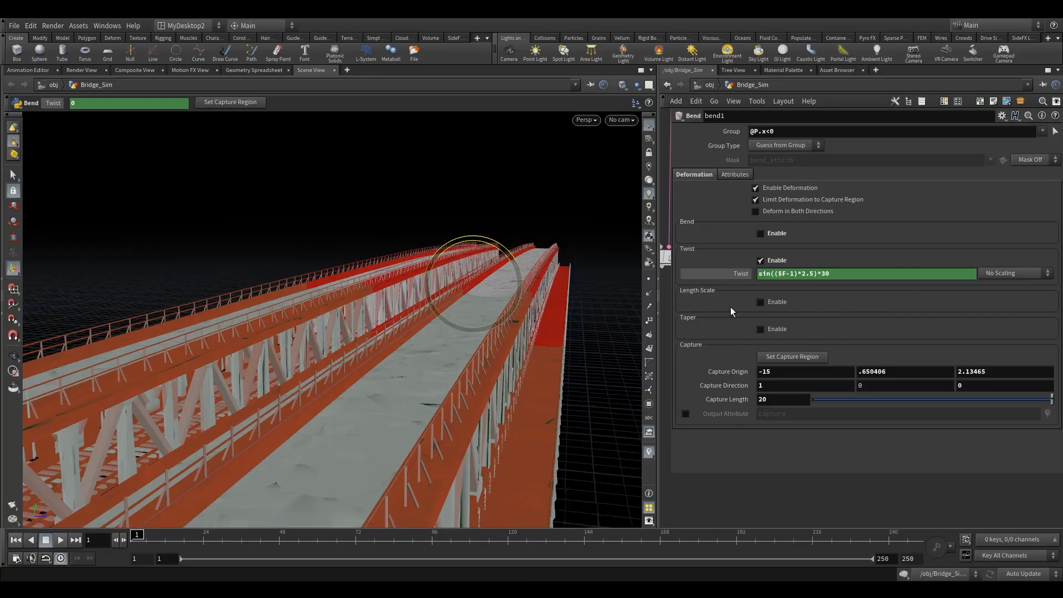
# Play the twist animation with the whole bridge in view and rewind to the first frame
pyautogui.press('space')
pyautogui.moveTo(479, 348); pyautogui.dragTo(355, 382)
pyautogui.moveTo(355, 382); pyautogui.dragTo(322, 403, button='right')
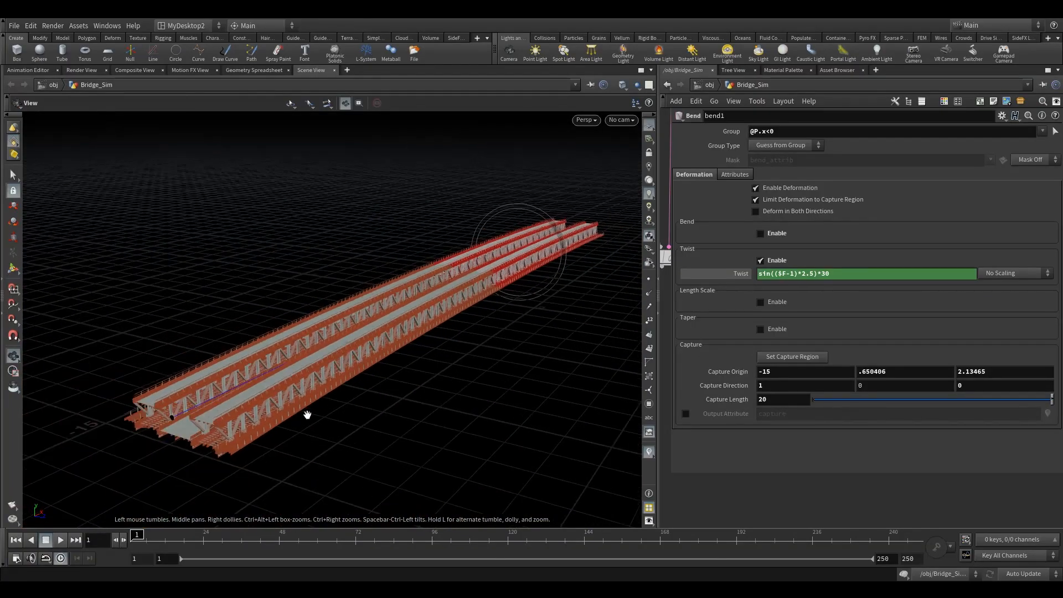
pyautogui.click(61, 539)
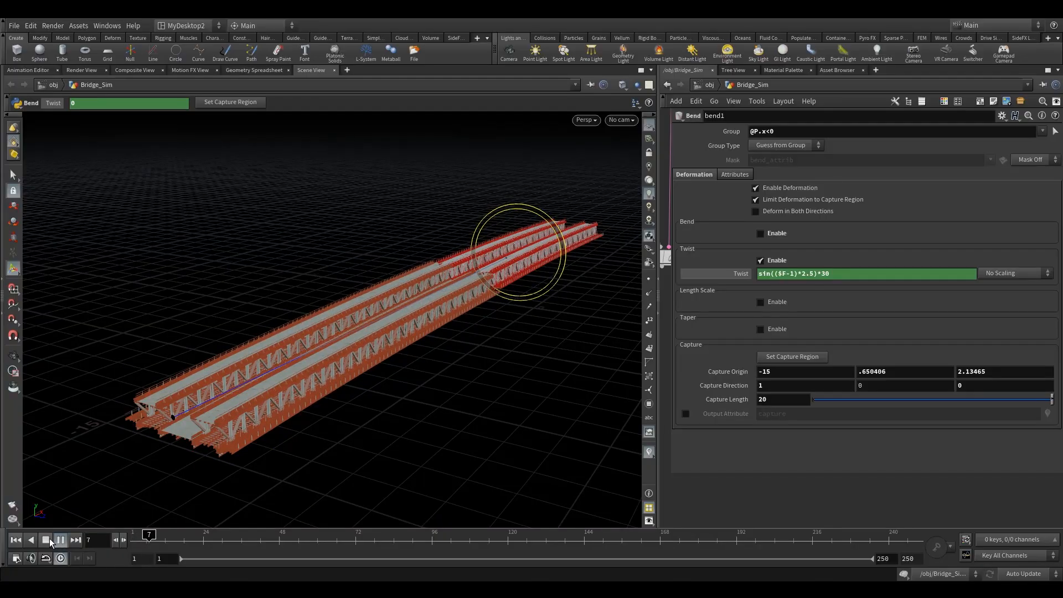
pyautogui.click(16, 541)
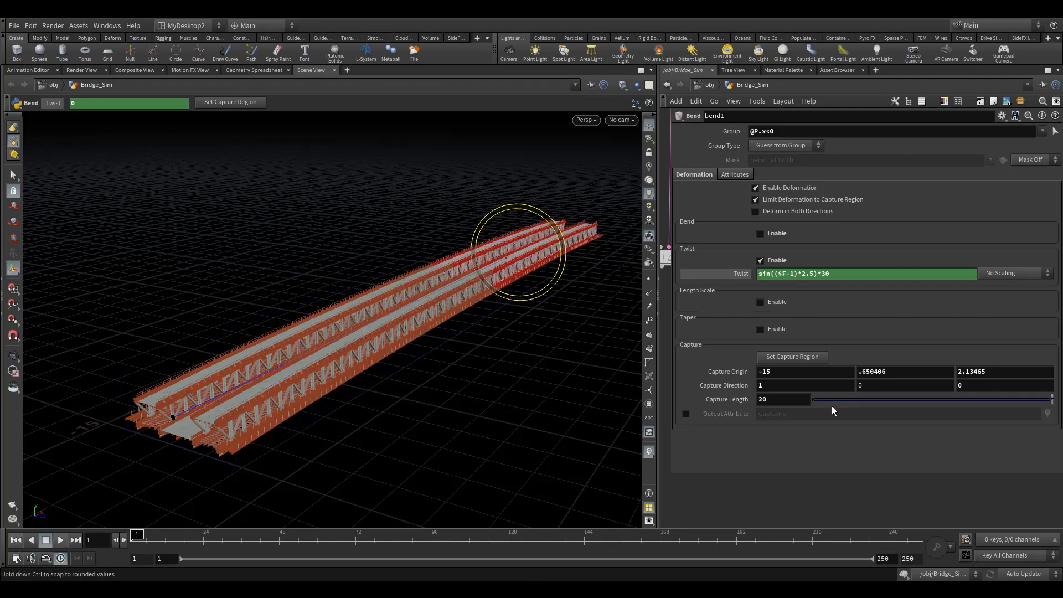
# Duplicate the bend1 node as bend2, connected and displayed below bend1 in the network
pyautogui.moveTo(660, 302); pyautogui.dragTo(368, 302)
pyautogui.moveTo(512, 294); pyautogui.dragTo(553, 377)
pyautogui.scroll(1, 381, 243)
pyautogui.moveTo(551, 294); pyautogui.dragTo(547, 367)
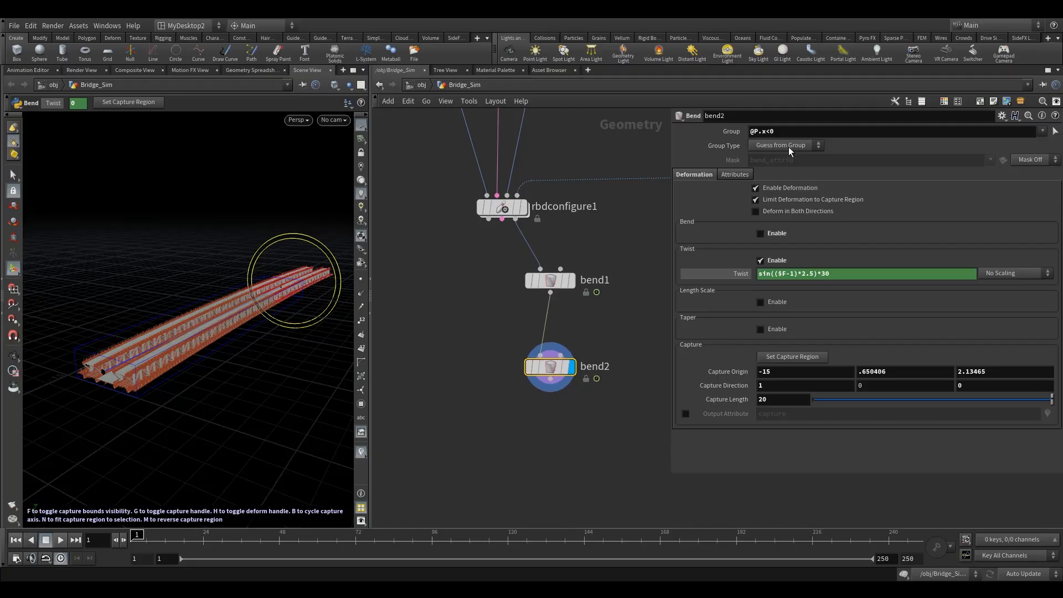
# Set the bend2 group to @P.x>0 and check the twist at frames 60 and 82
pyautogui.click(768, 132)
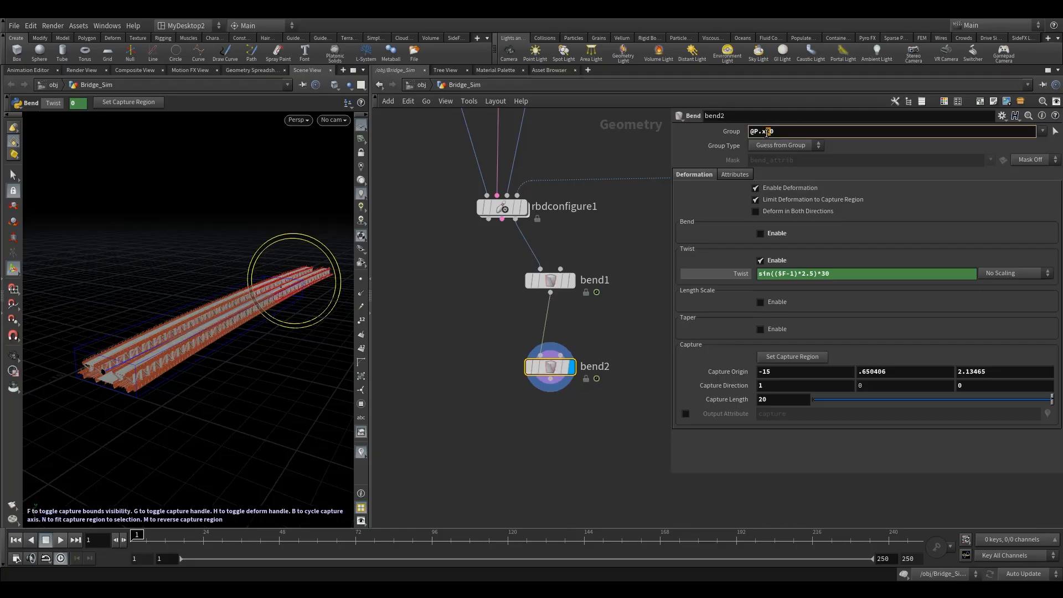
pyautogui.click(601, 309)
pyautogui.click(317, 535)
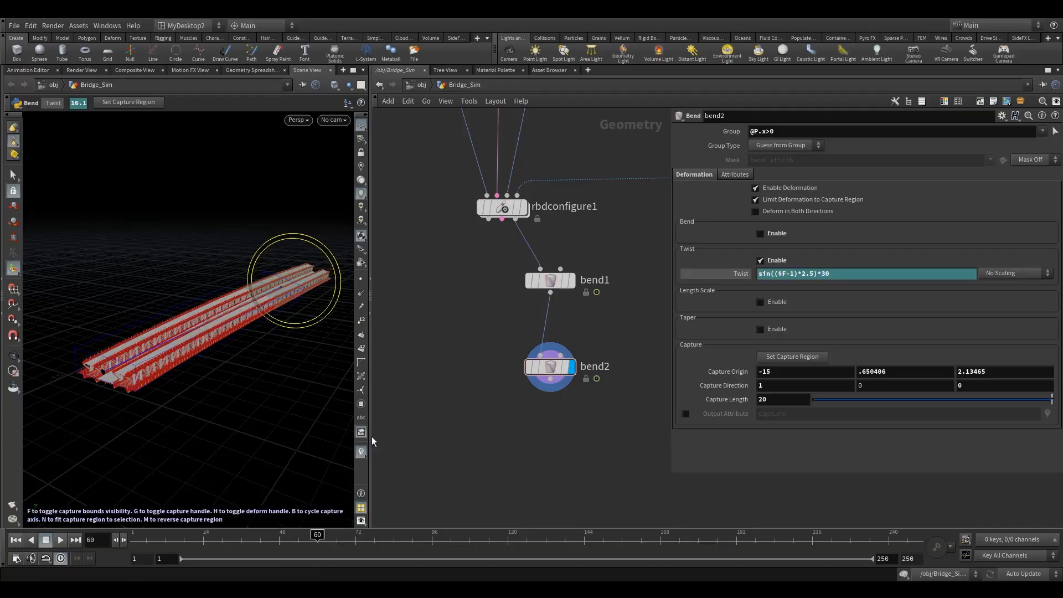
pyautogui.click(387, 536)
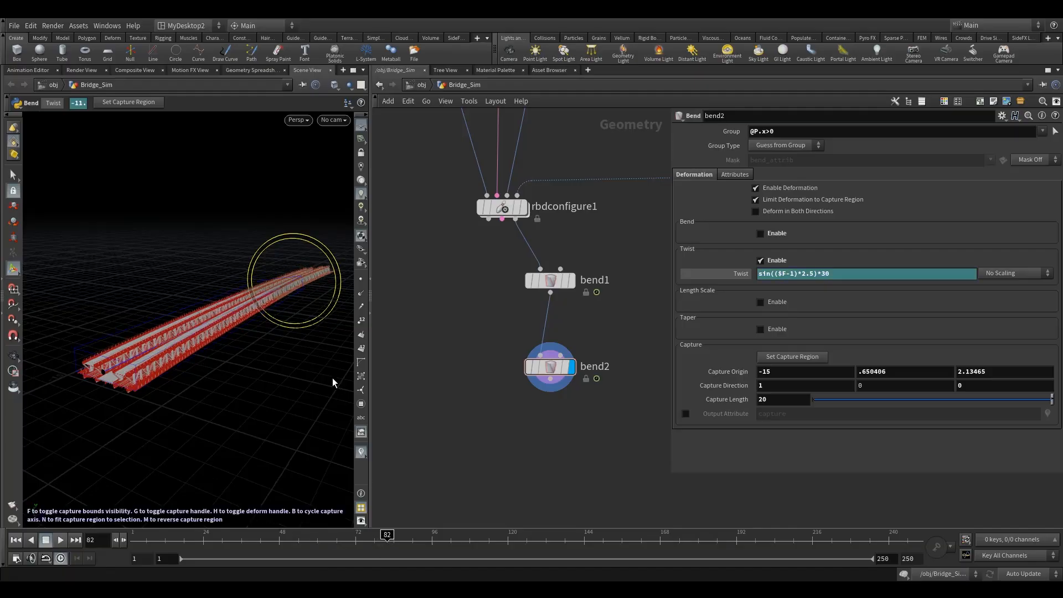
# Set bend2's Capture Origin X to 15 and Capture Direction X to -1 so the capture starts from the opposite bridge end
pyautogui.keyDown('alt'); pyautogui.moveTo(255, 281); pyautogui.dragTo(315, 325); pyautogui.keyUp('alt')
pyautogui.moveTo(370, 299); pyautogui.dragTo(553, 298)
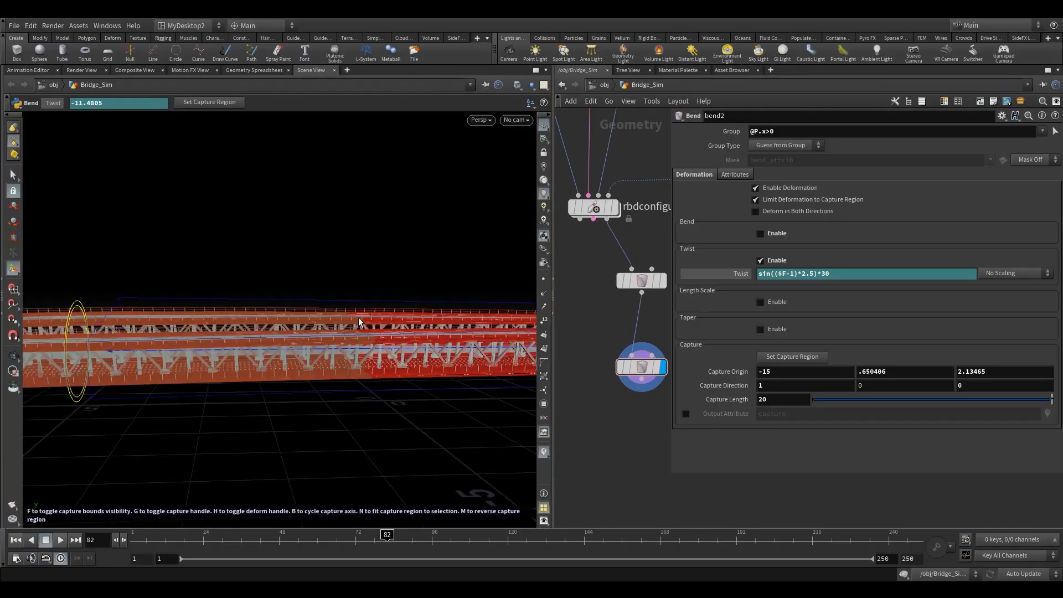
pyautogui.keyDown('alt'); pyautogui.moveTo(355, 318); pyautogui.dragTo(323, 337, button='right'); pyautogui.keyUp('alt')
pyautogui.keyDown('alt'); pyautogui.moveTo(323, 337); pyautogui.dragTo(126, 348, button='middle'); pyautogui.keyUp('alt')
pyautogui.keyDown('alt'); pyautogui.moveTo(126, 348); pyautogui.dragTo(197, 351); pyautogui.keyUp('alt')
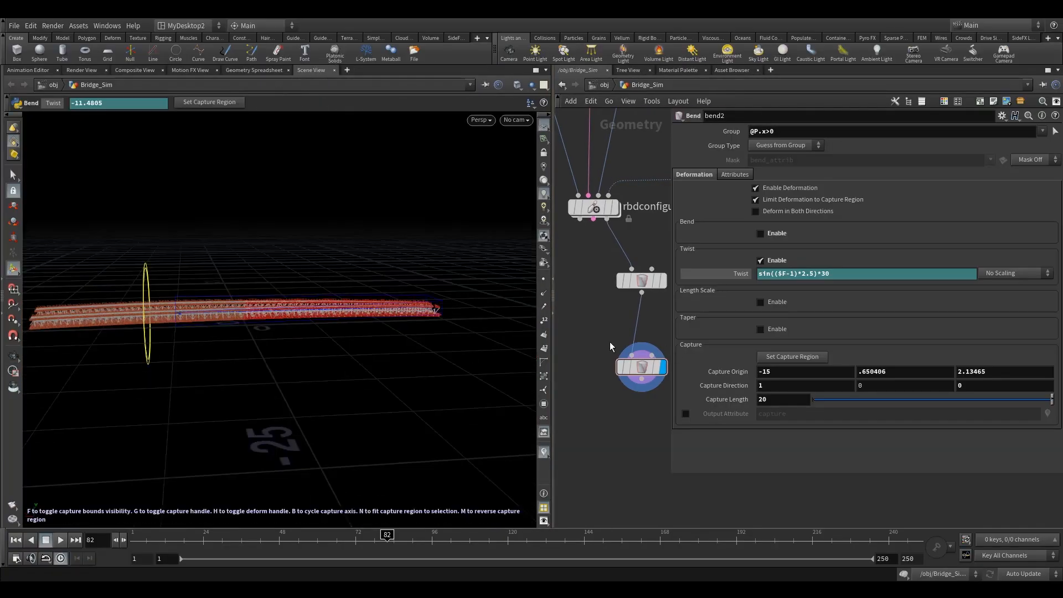
pyautogui.click(636, 368)
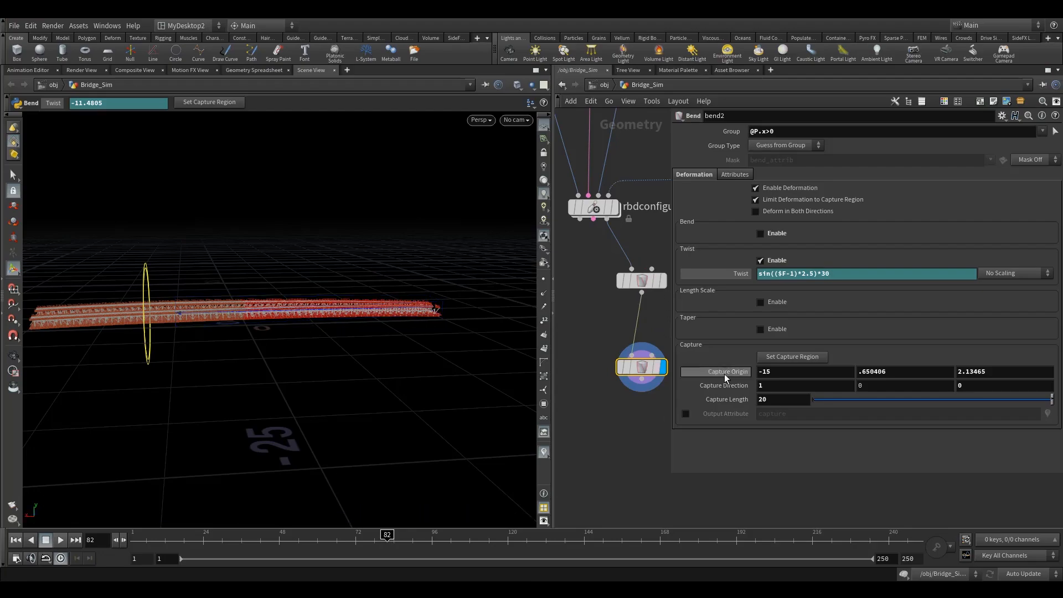
pyautogui.moveTo(645, 367)
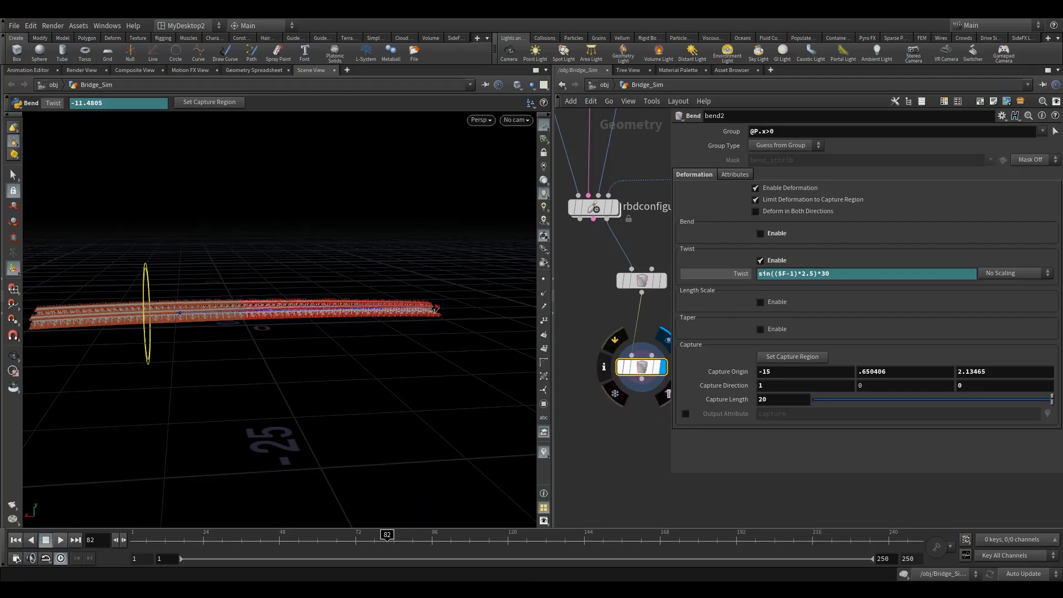
pyautogui.moveTo(774, 371); pyautogui.dragTo(652, 379)
pyautogui.write('1')
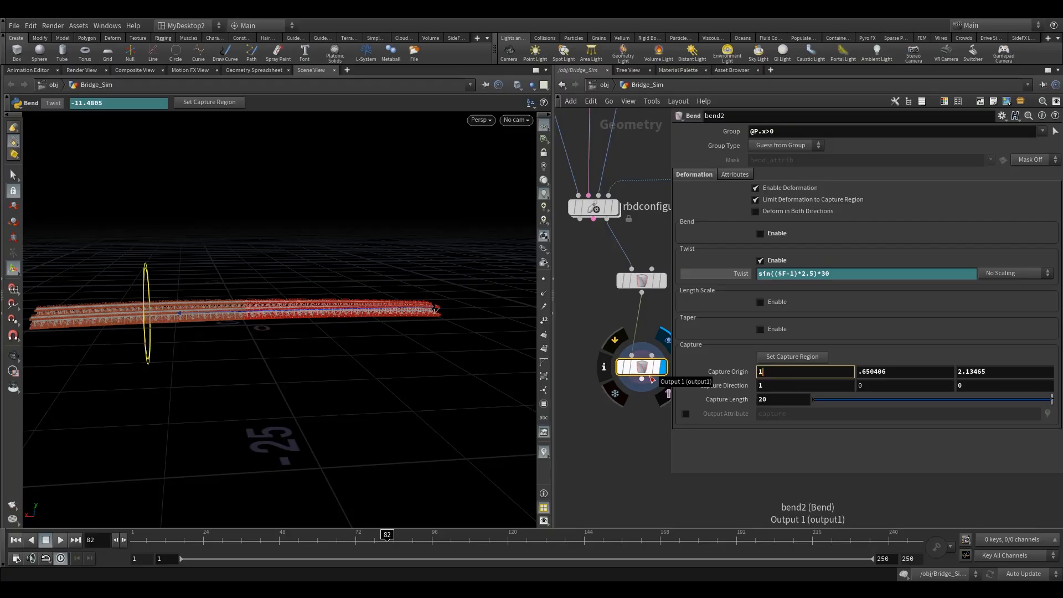
pyautogui.write('5')
pyautogui.press('Tab')
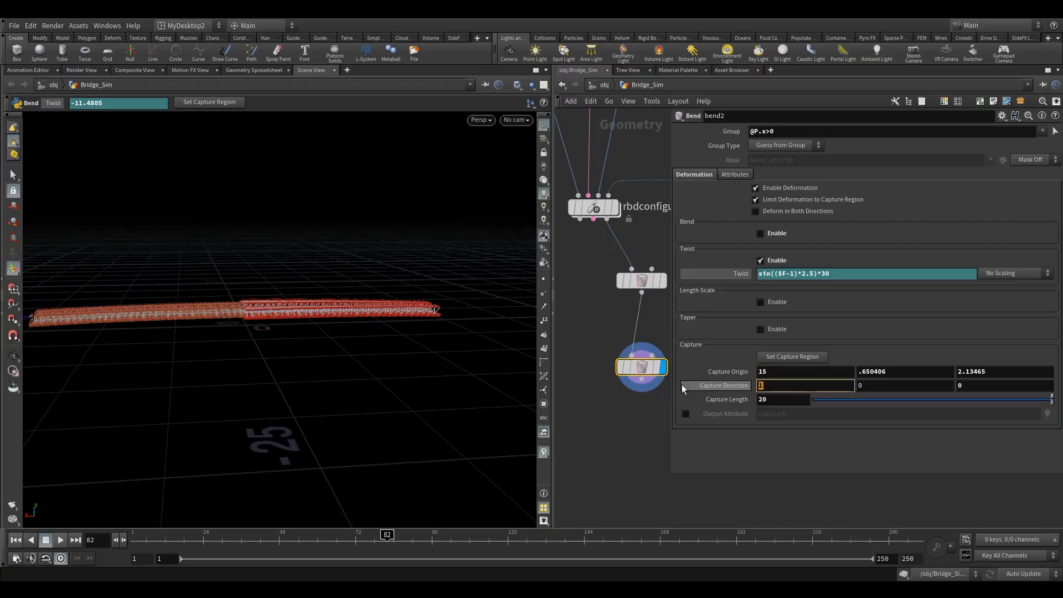
pyautogui.write('-1')
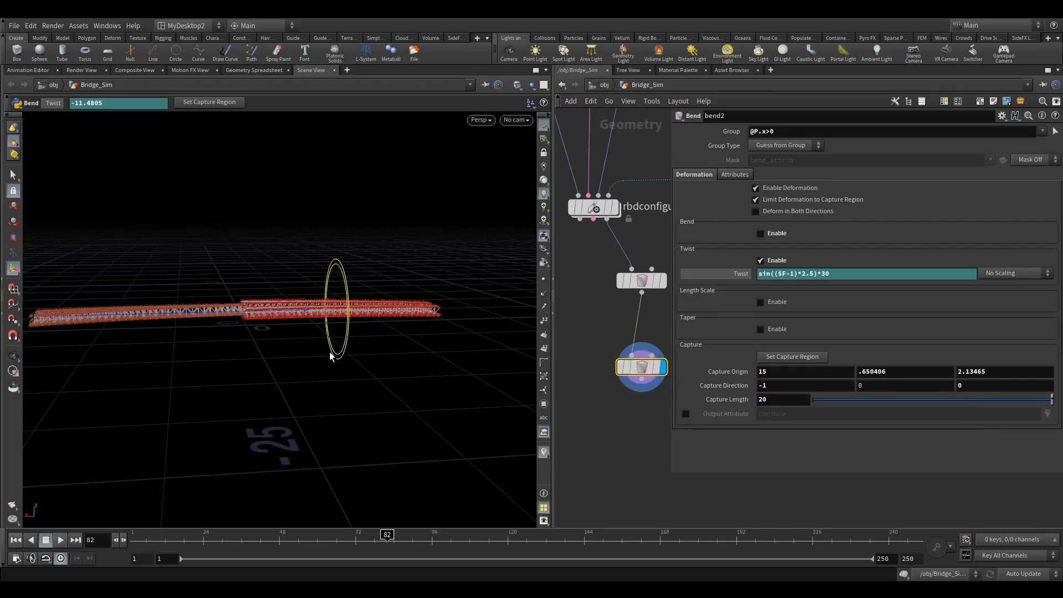
# Wrap bend2's Twist expression in parentheses and multiply it by 1, giving (sin(($F-1)*2.5)*30)*1
pyautogui.keyDown('alt'); pyautogui.moveTo(250, 314); pyautogui.dragTo(251, 304); pyautogui.keyUp('alt')
pyautogui.keyDown('alt'); pyautogui.moveTo(252, 305); pyautogui.dragTo(370, 279, button='right'); pyautogui.keyUp('alt')
pyautogui.keyDown('alt'); pyautogui.moveTo(369, 280); pyautogui.dragTo(443, 314); pyautogui.keyUp('alt')
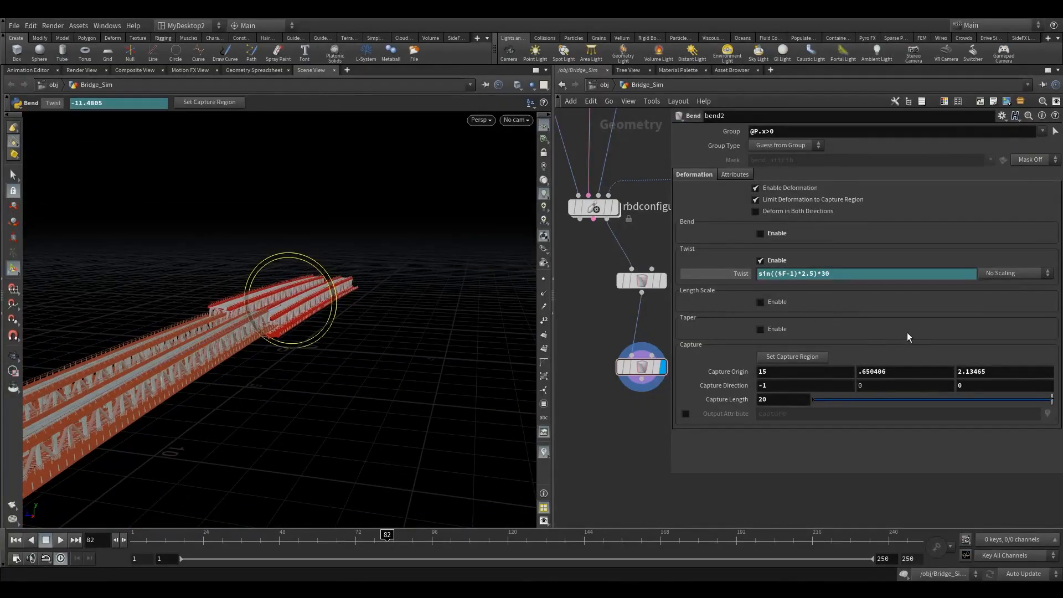
pyautogui.click(786, 274)
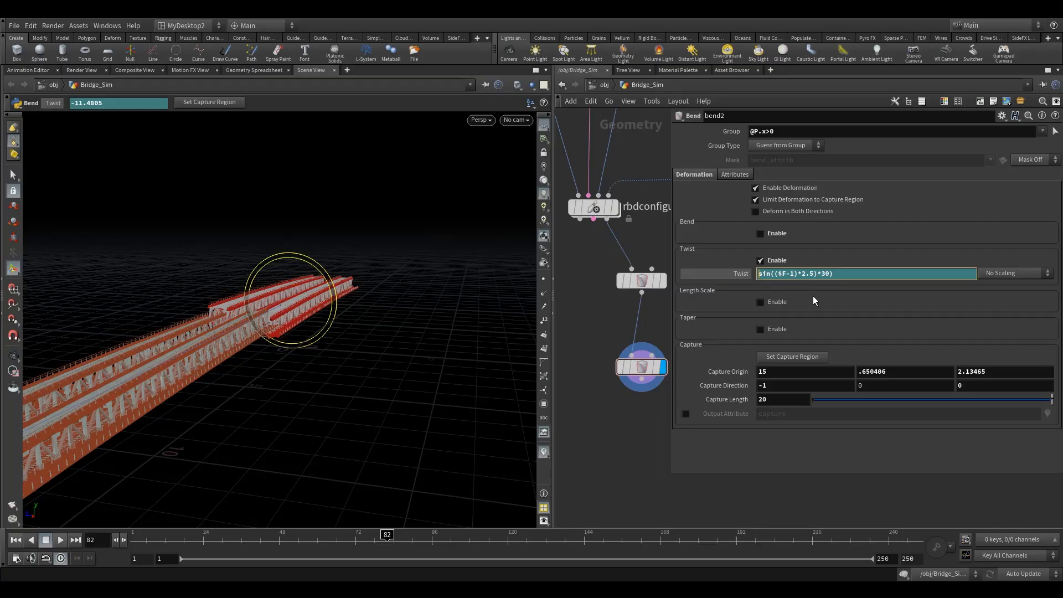
pyautogui.write('(')
pyautogui.click(873, 277)
pyautogui.write(')')
pyautogui.press('Return')
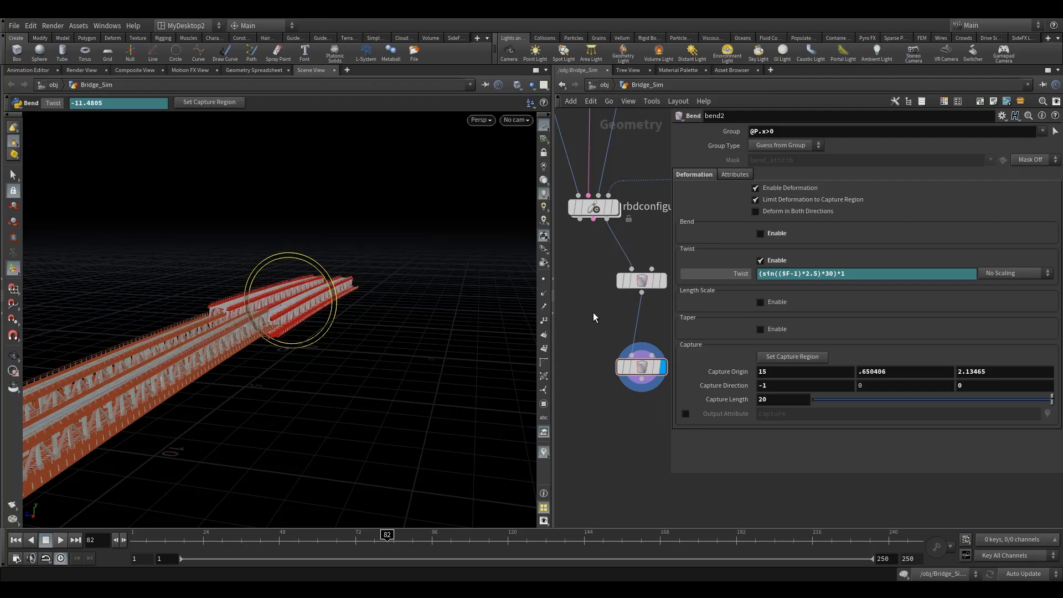
# Check the twist at frame 118 and change the final multiplier in bend2's Twist expression to -1
pyautogui.moveTo(640, 372); pyautogui.dragTo(639, 361)
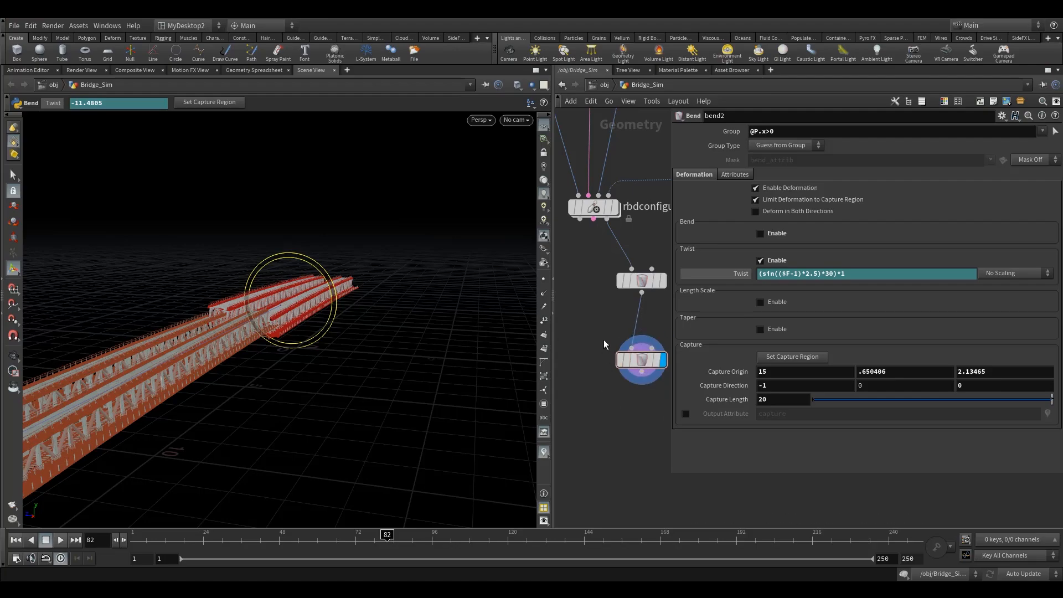
pyautogui.moveTo(639, 361); pyautogui.dragTo(597, 351, button='middle')
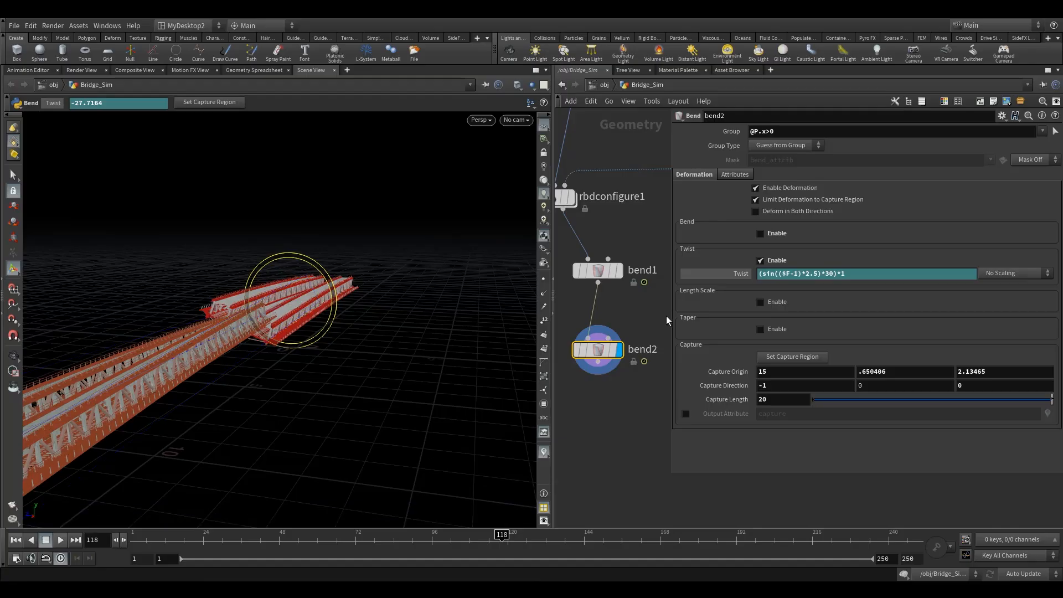
pyautogui.click(840, 276)
pyautogui.press('BackSpace')
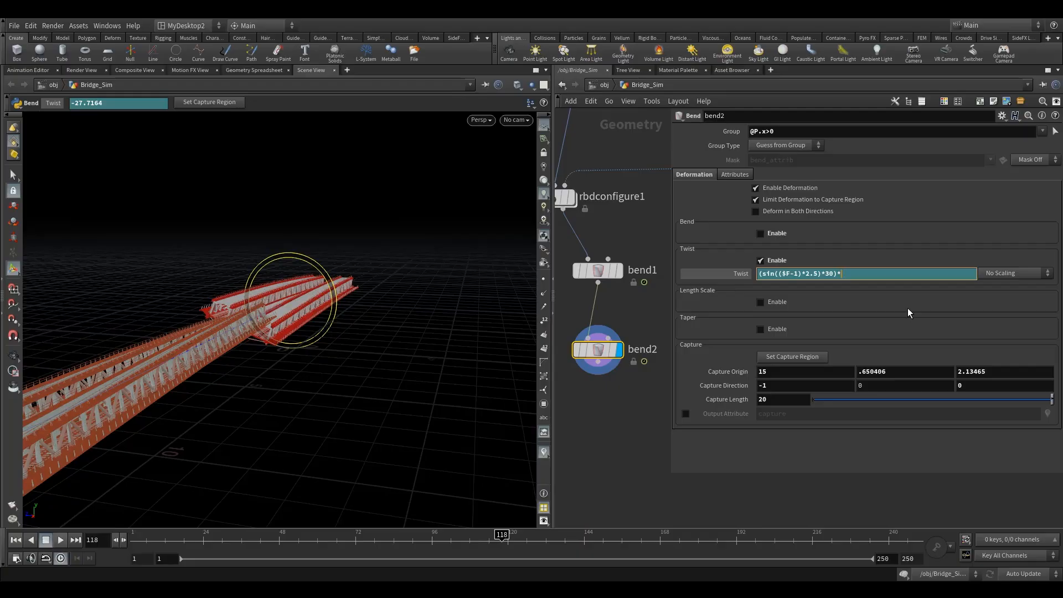
pyautogui.write('-1')
pyautogui.press('Return')
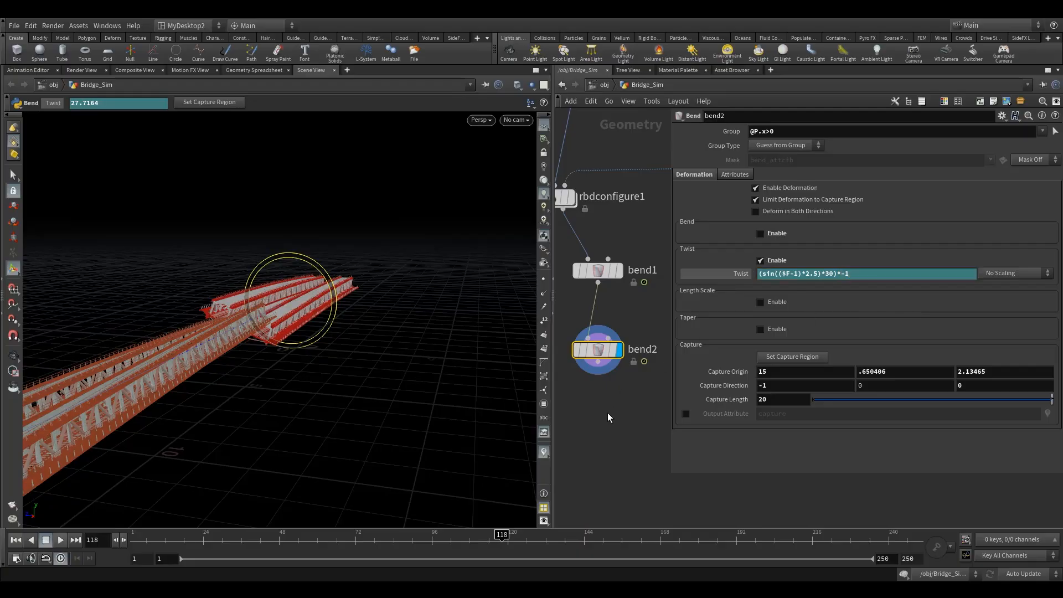
# Examine the twisted bridge from several angles, checking how the two halves meet in the middle
pyautogui.press('Escape')
pyautogui.moveTo(227, 285); pyautogui.dragTo(369, 316)
pyautogui.moveTo(312, 362); pyautogui.dragTo(412, 360)
pyautogui.press('Return')
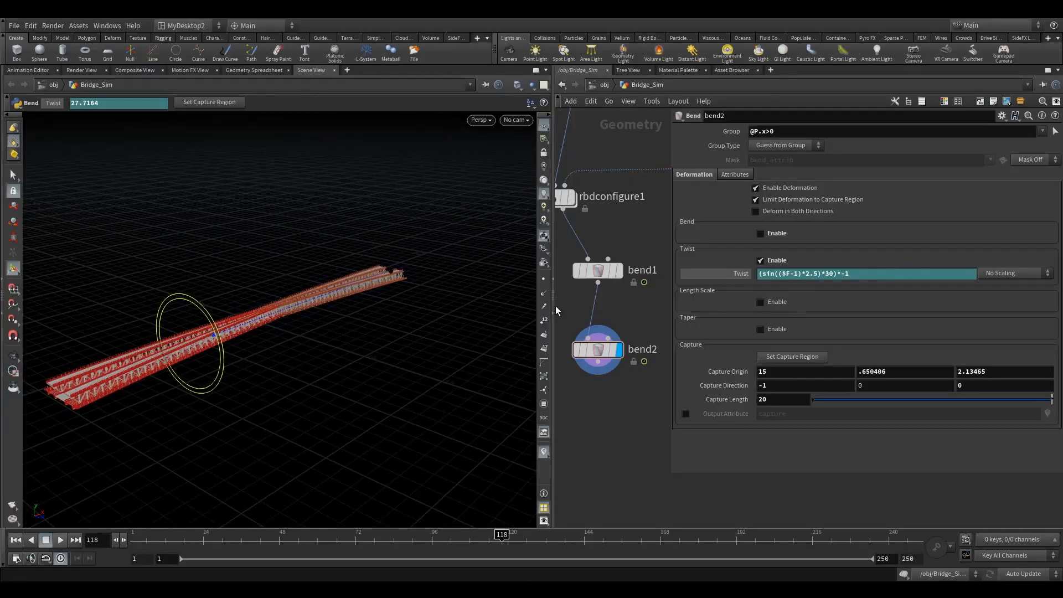
pyautogui.moveTo(552, 297); pyautogui.dragTo(372, 319)
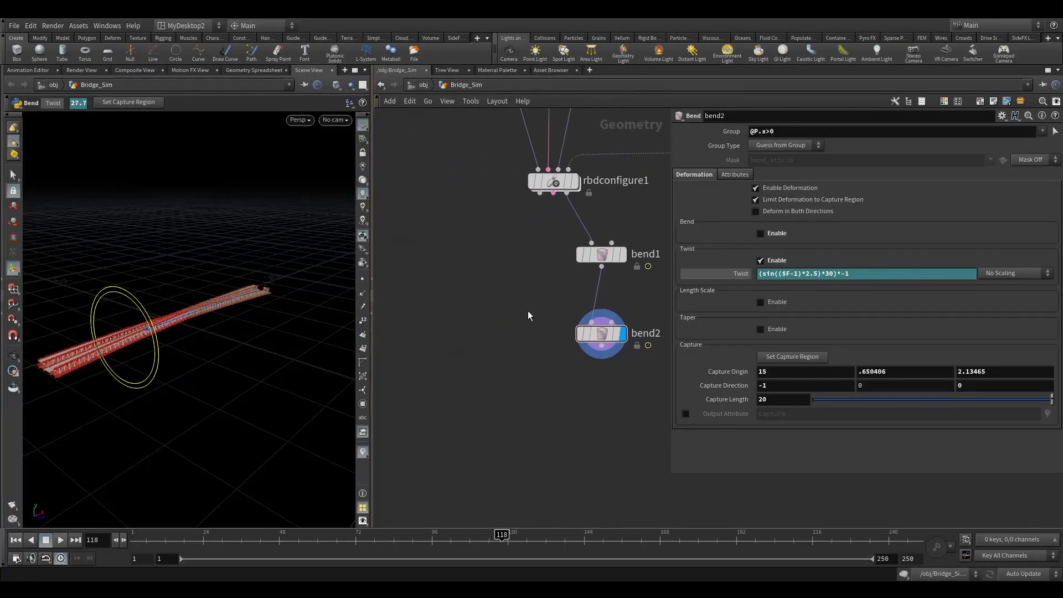
pyautogui.moveTo(372, 297); pyautogui.dragTo(689, 310)
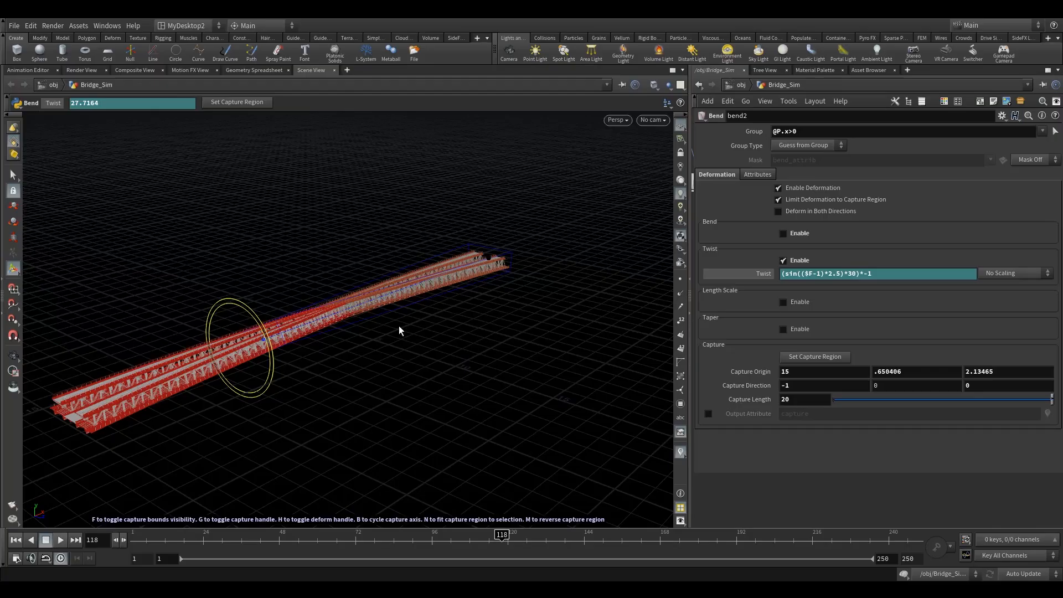
pyautogui.keyDown('alt'); pyautogui.moveTo(399, 330); pyautogui.dragTo(422, 297); pyautogui.keyUp('alt')
pyautogui.keyDown('alt'); pyautogui.moveTo(225, 343); pyautogui.dragTo(314, 334, button='middle'); pyautogui.keyUp('alt')
pyautogui.keyDown('alt'); pyautogui.moveTo(314, 334); pyautogui.dragTo(460, 280, button='right'); pyautogui.keyUp('alt')
pyautogui.keyDown('alt'); pyautogui.moveTo(460, 281); pyautogui.dragTo(515, 294); pyautogui.keyUp('alt')
pyautogui.keyDown('alt'); pyautogui.moveTo(515, 293); pyautogui.dragTo(382, 284, button='middle'); pyautogui.keyUp('alt')
pyautogui.keyDown('alt'); pyautogui.moveTo(383, 285); pyautogui.dragTo(354, 299, button='right'); pyautogui.keyUp('alt')
pyautogui.keyDown('alt'); pyautogui.moveTo(354, 299); pyautogui.dragTo(437, 288); pyautogui.keyUp('alt')
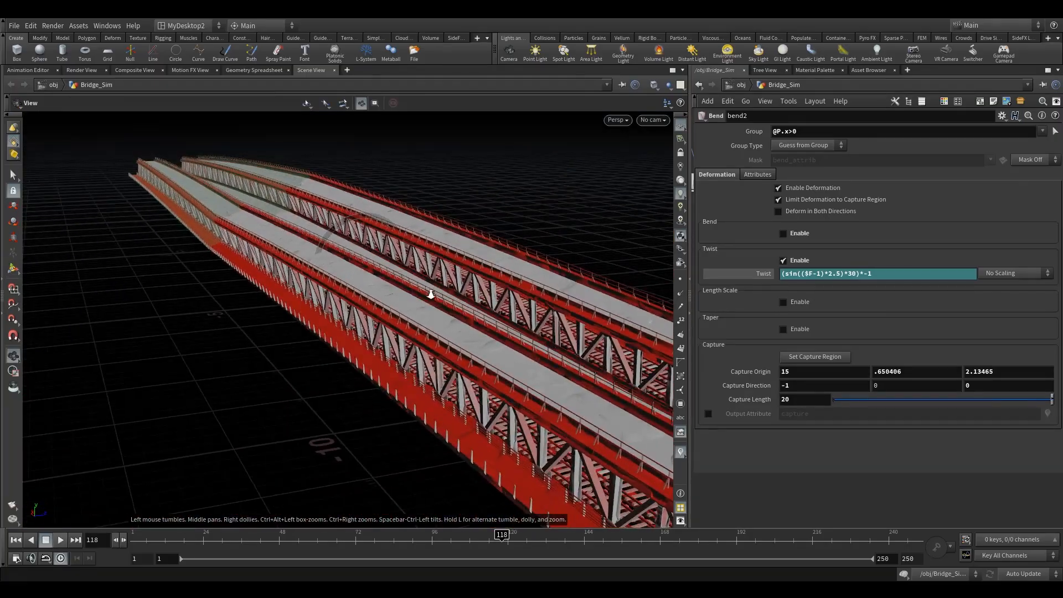
pyautogui.keyDown('alt'); pyautogui.moveTo(436, 287); pyautogui.dragTo(315, 301, button='right'); pyautogui.keyUp('alt')
pyautogui.keyDown('alt'); pyautogui.moveTo(315, 302); pyautogui.dragTo(273, 301, button='middle'); pyautogui.keyUp('alt')
pyautogui.keyDown('alt'); pyautogui.moveTo(273, 301); pyautogui.dragTo(348, 334); pyautogui.keyUp('alt')
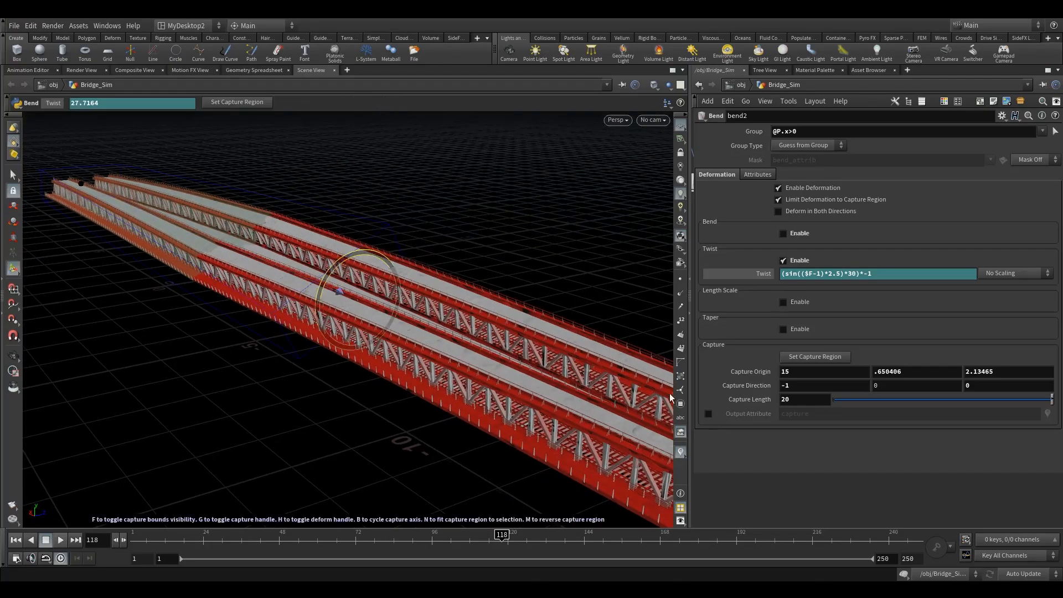
# Add a Null node below bend2 in the network, connect it to bend2's output and display it
pyautogui.moveTo(691, 301); pyautogui.dragTo(359, 300)
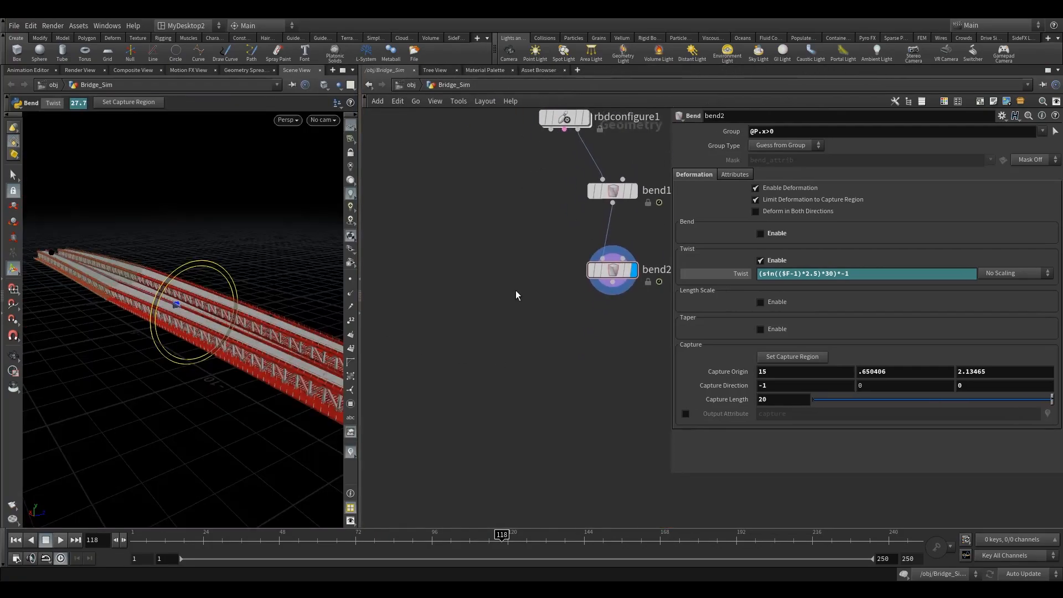
pyautogui.press('Tab')
pyautogui.write('null')
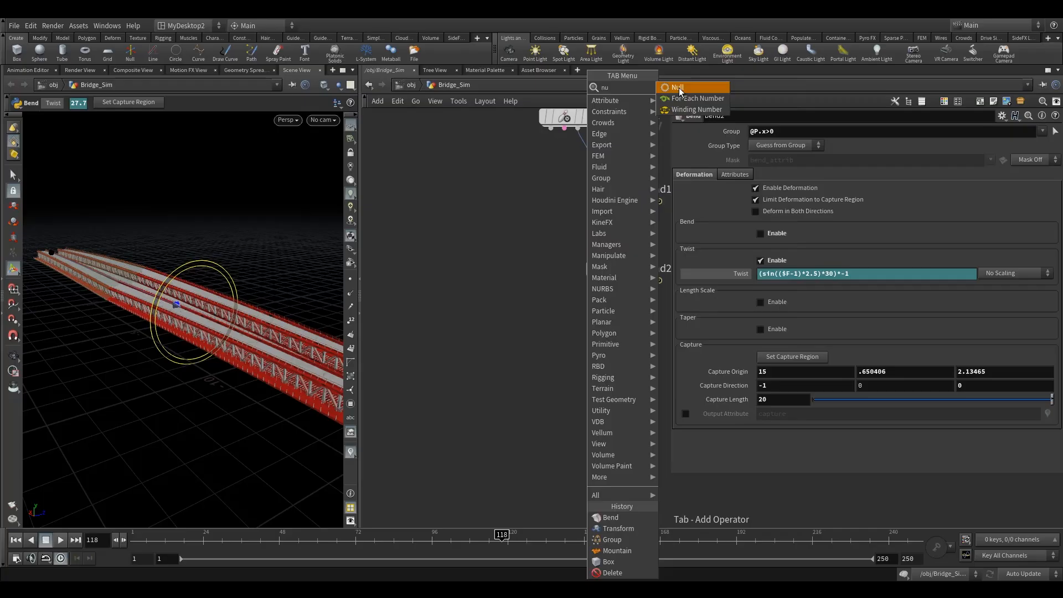
pyautogui.press('Return')
pyautogui.click(606, 357)
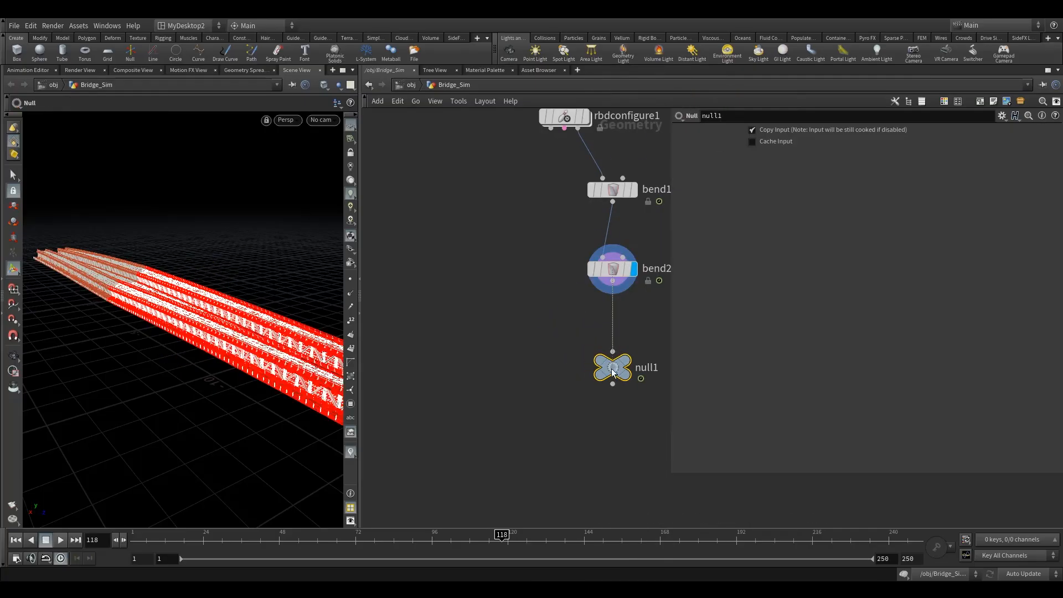
pyautogui.click(649, 334)
# Duplicate the bend1 and bend2 chain beside the original and feed the copy from rbdconfigure1's first output
pyautogui.moveTo(524, 185); pyautogui.dragTo(532, 244, button='middle')
pyautogui.moveTo(531, 244); pyautogui.dragTo(651, 353)
pyautogui.keyDown('alt'); pyautogui.moveTo(626, 252); pyautogui.dragTo(473, 251); pyautogui.keyUp('alt')
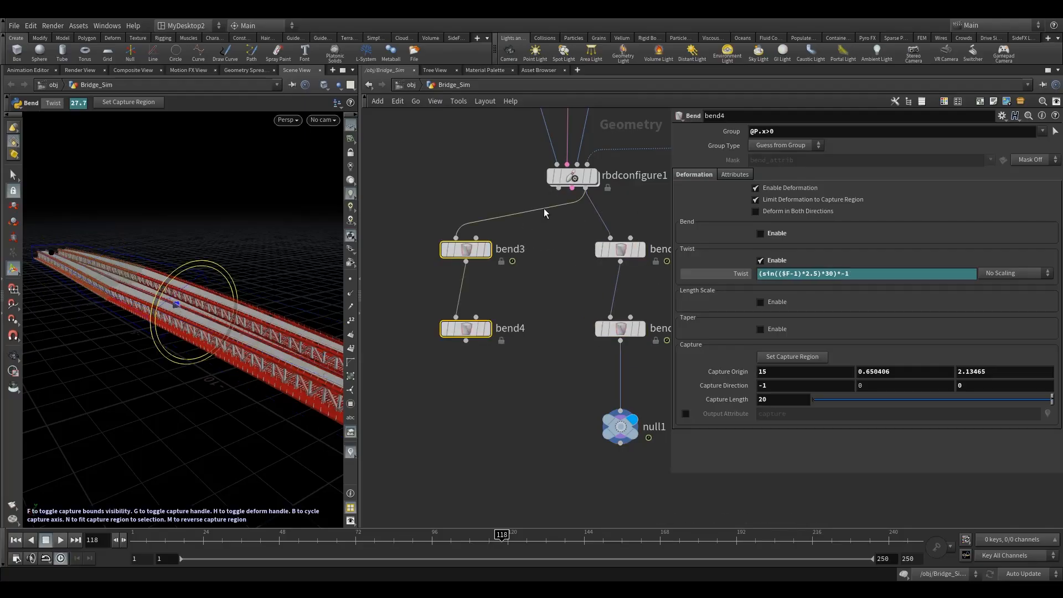
pyautogui.moveTo(547, 209); pyautogui.dragTo(558, 189)
# Move the Null node beneath bend4, connect bend4's output to it and display the Null
pyautogui.click(485, 328)
pyautogui.moveTo(607, 426); pyautogui.dragTo(468, 445)
pyautogui.moveTo(466, 341)
pyautogui.mouseDown()
pyautogui.moveTo(456, 363)
pyautogui.moveTo(460, 354)
pyautogui.mouseUp()
pyautogui.moveTo(424, 412); pyautogui.dragTo(496, 463)
pyautogui.moveTo(469, 442)
pyautogui.click(493, 416)
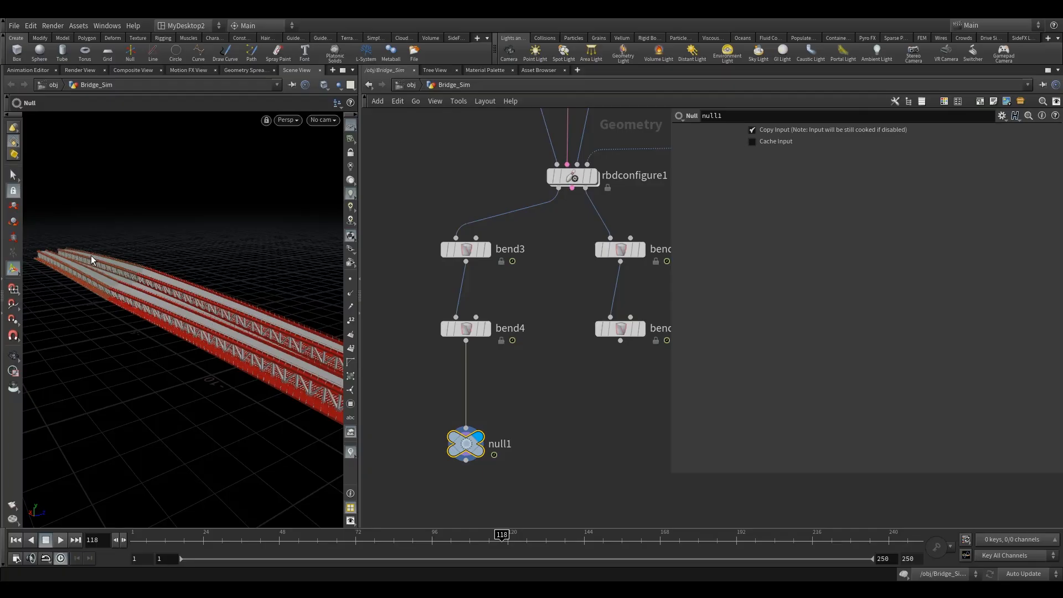
# Switch to the Select tool, maximize the scene view and frame the bridge's twisted span without handles or highlighting
pyautogui.click(12, 176)
pyautogui.press('Return')
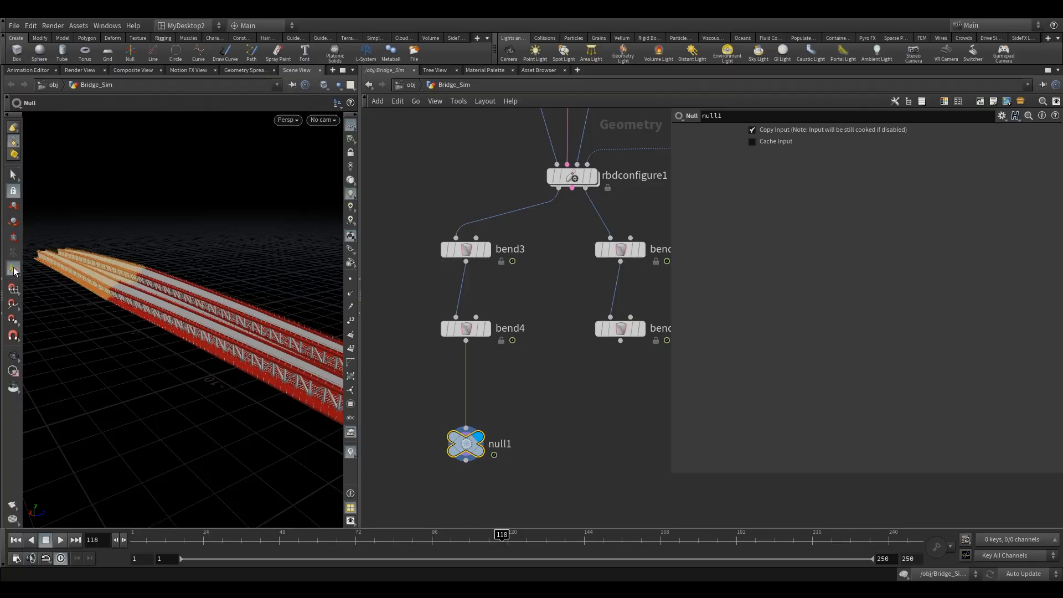
pyautogui.press('s')
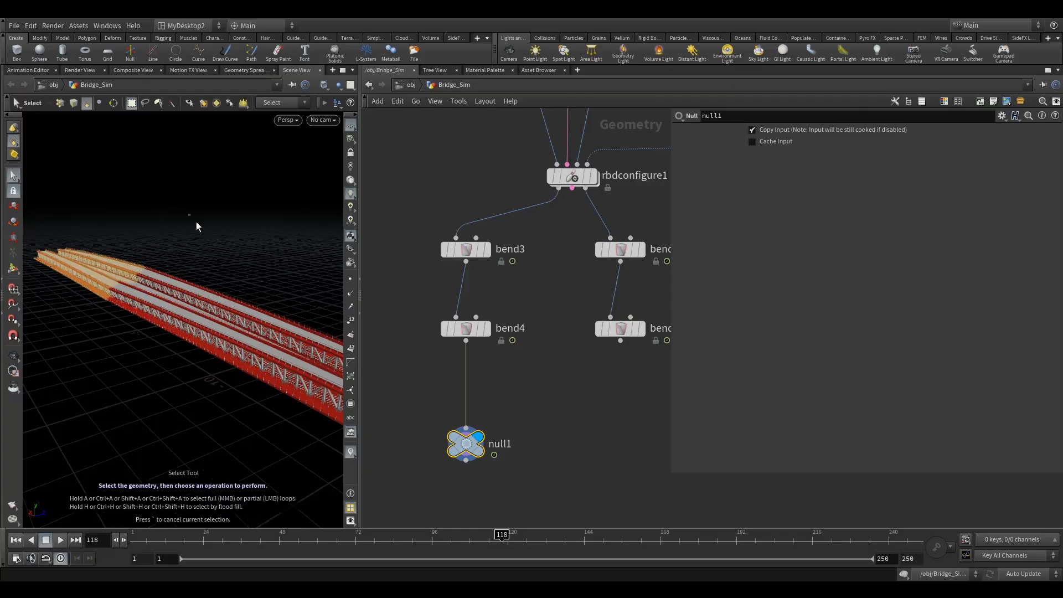
pyautogui.click(342, 70)
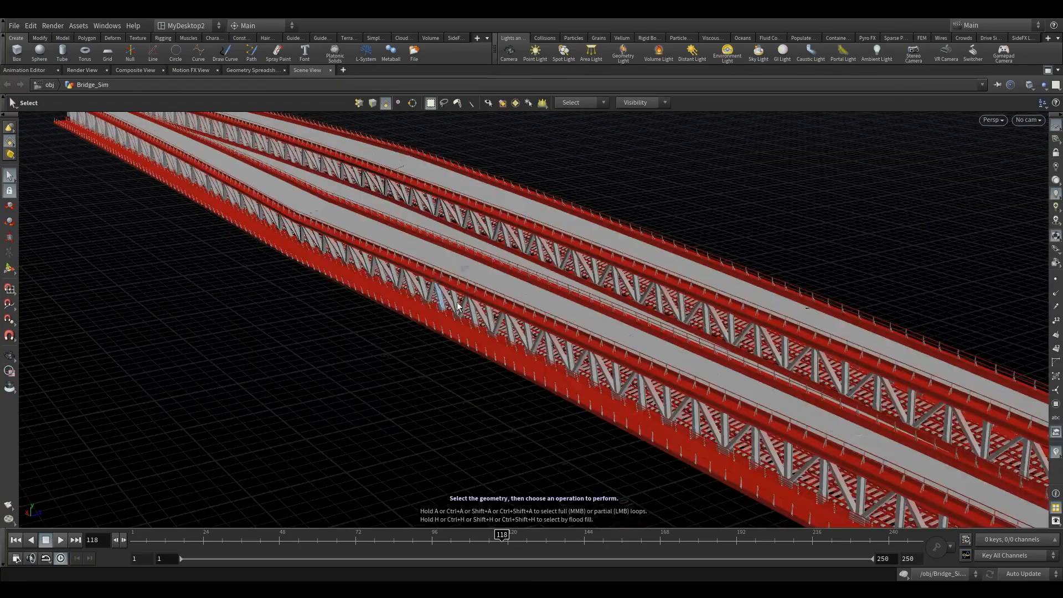
pyautogui.press('Escape')
pyautogui.moveTo(568, 270); pyautogui.dragTo(474, 303)
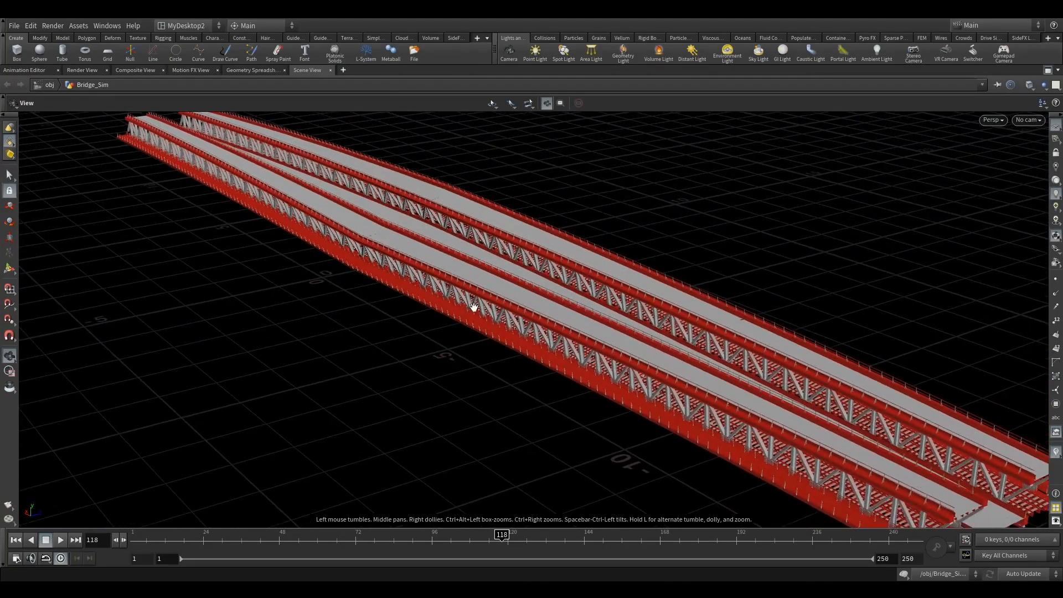
# Render a flipbook of the current viewport from $RFSTART to $RFEND and play the twist animation in MPlay
pyautogui.press('s')
pyautogui.click(48, 511)
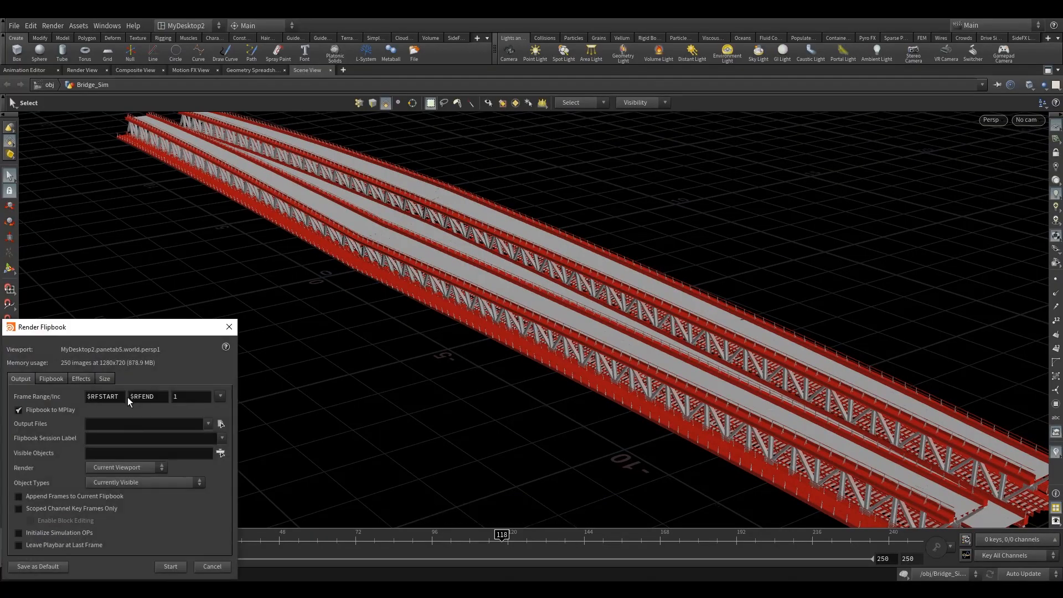
pyautogui.click(173, 566)
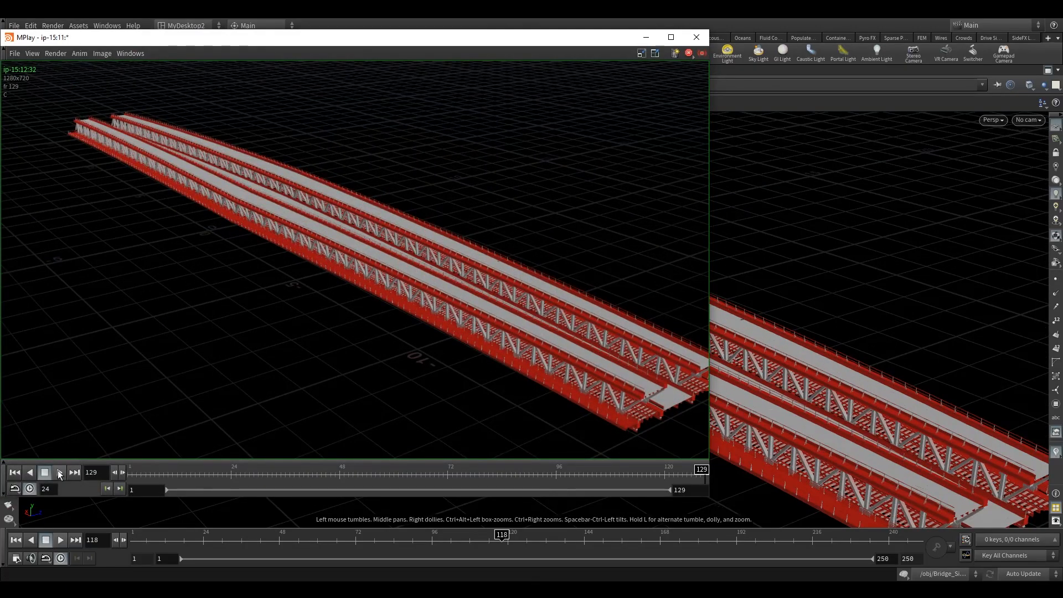
pyautogui.click(60, 472)
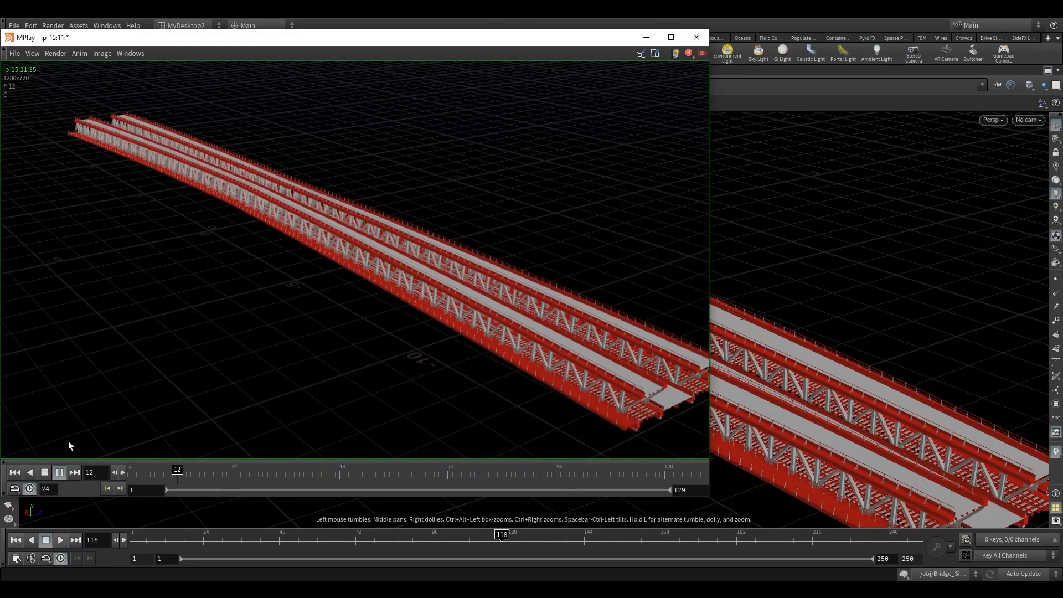
pyautogui.moveTo(422, 42); pyautogui.dragTo(554, 60)
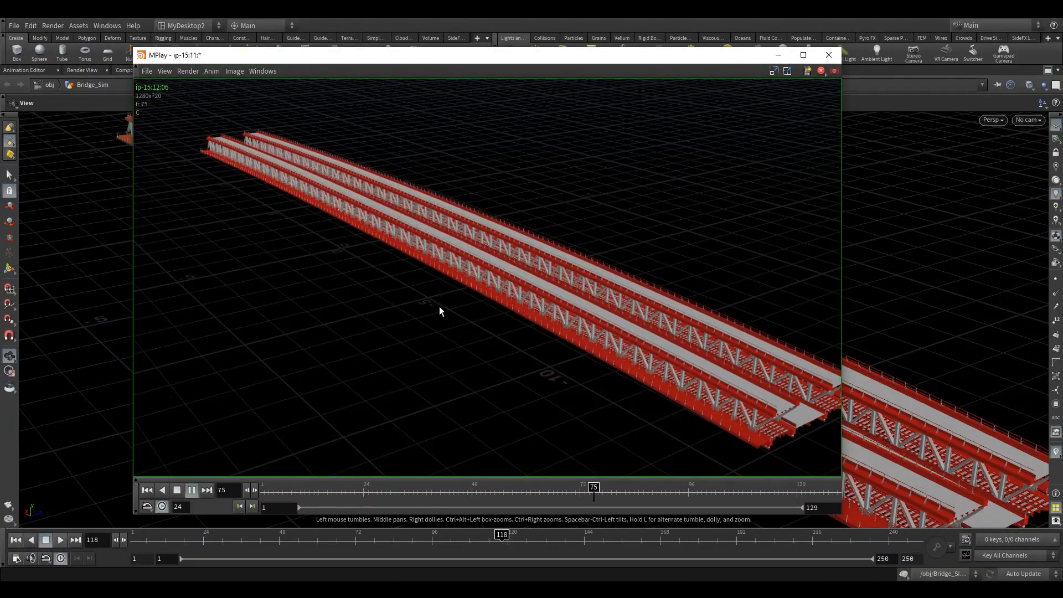
# Stop the flipbook playback, close MPlay and restore the maximized scene view to the split pane layout
pyautogui.click(176, 490)
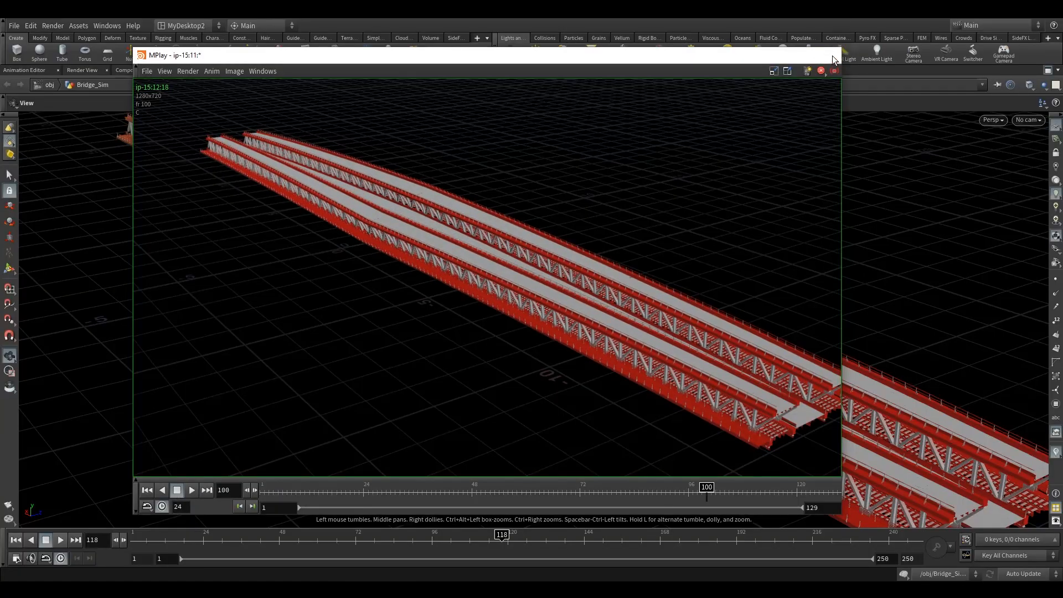
pyautogui.click(832, 58)
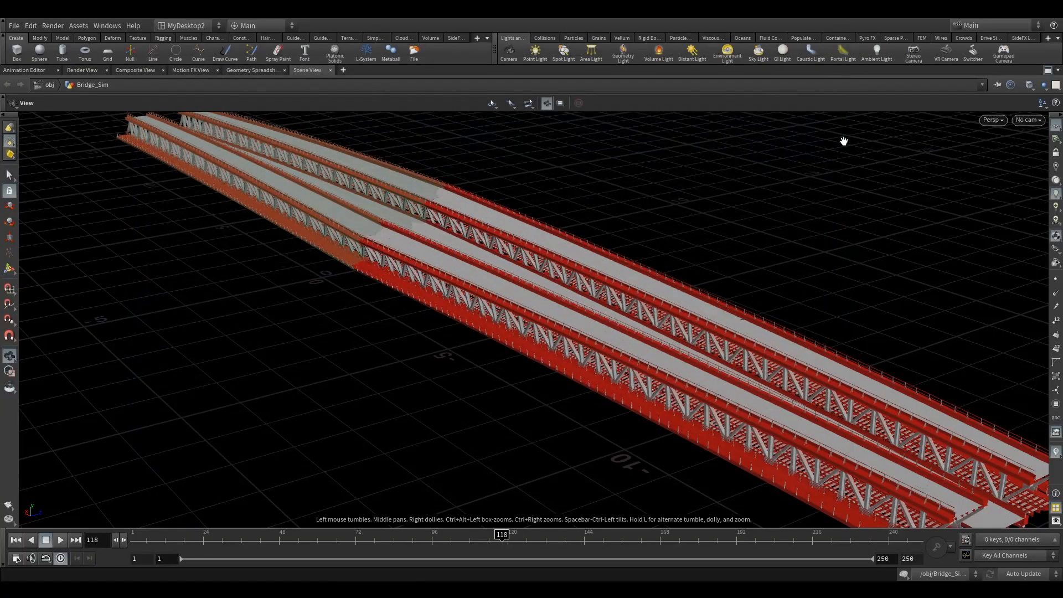
pyautogui.click(1047, 72)
# Move both bend chains lower beneath rbdconfigure1 and place null1 further down, leaving room above bend1
pyautogui.moveTo(563, 286); pyautogui.dragTo(497, 293, button='middle')
pyautogui.scroll(-3, 497, 295)
pyautogui.moveTo(492, 256); pyautogui.dragTo(570, 340)
pyautogui.moveTo(531, 274); pyautogui.dragTo(563, 323)
pyautogui.moveTo(406, 260); pyautogui.dragTo(467, 339)
pyautogui.moveTo(441, 283); pyautogui.dragTo(446, 327)
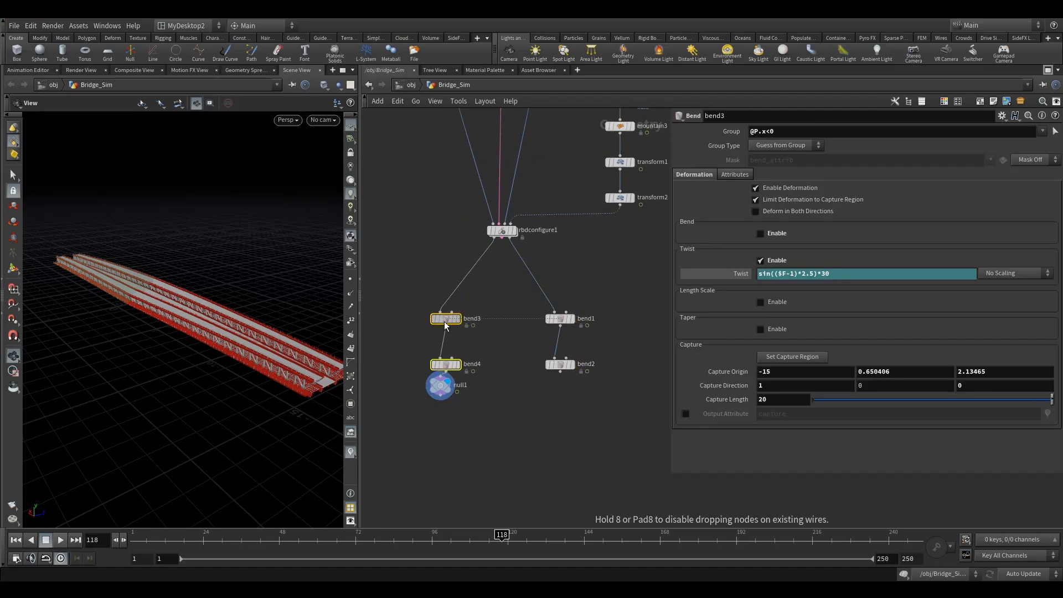
pyautogui.click(439, 390)
pyautogui.moveTo(439, 390); pyautogui.dragTo(485, 461)
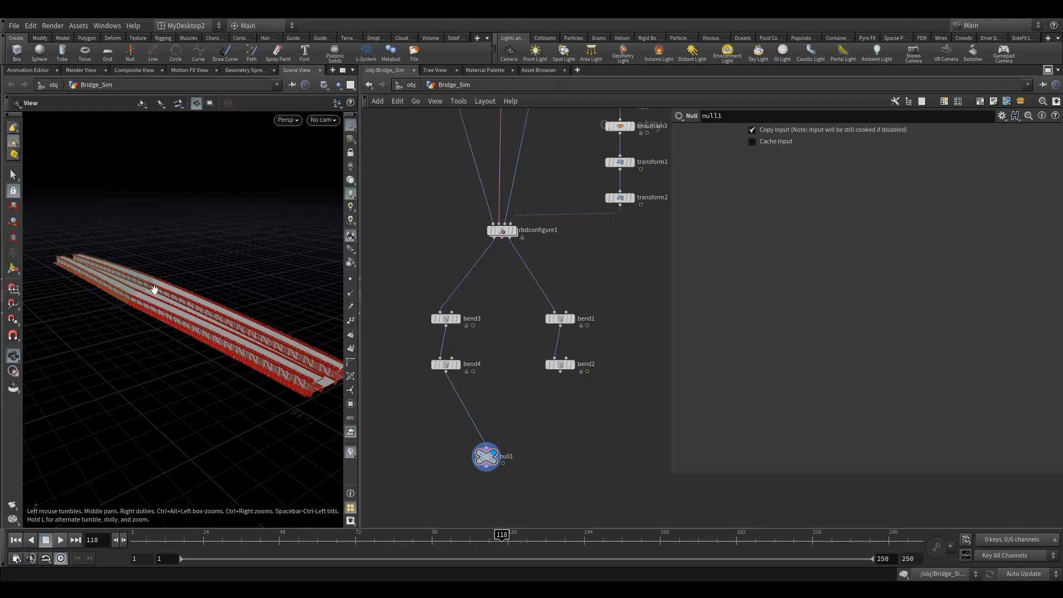
# Insert a Point VOP node on the wire between rbdconfigure1 and bend1 and display it
pyautogui.moveTo(155, 289); pyautogui.dragTo(128, 288)
pyautogui.moveTo(141, 290); pyautogui.dragTo(178, 328, button='right')
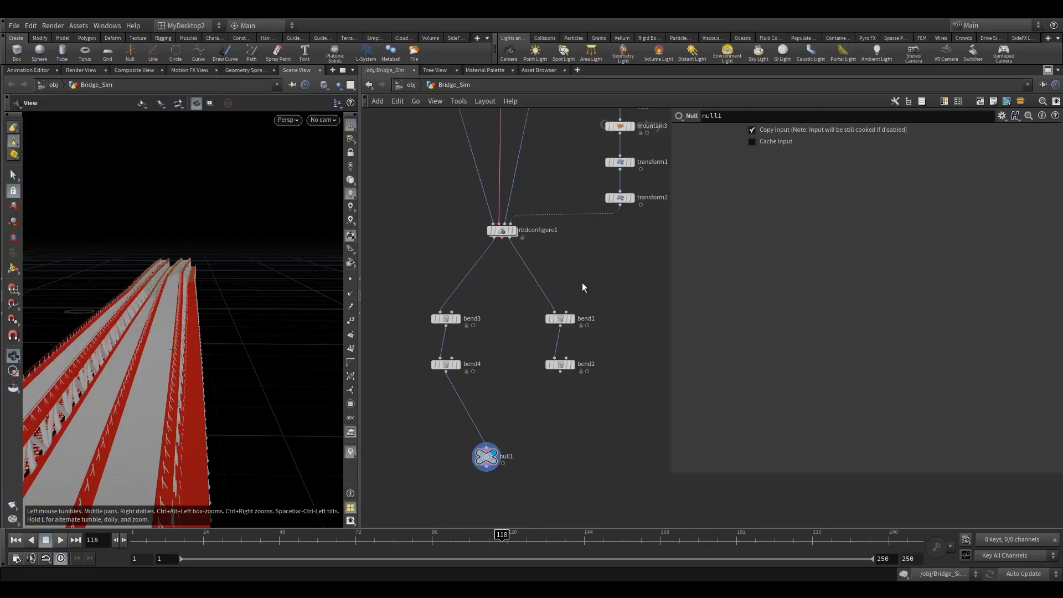
pyautogui.press('Tab')
pyautogui.write('poi')
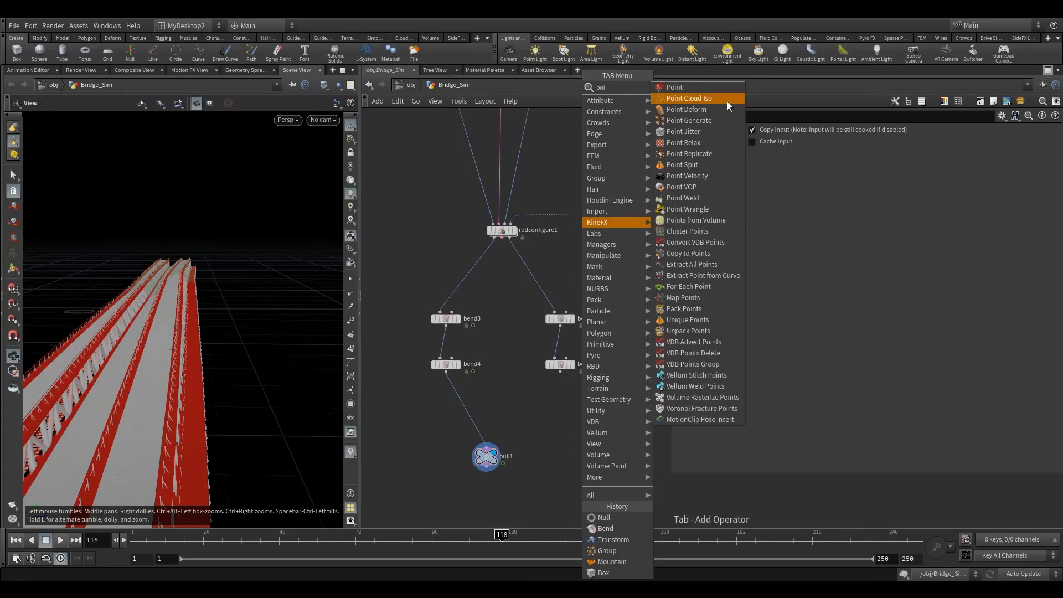
pyautogui.click(699, 187)
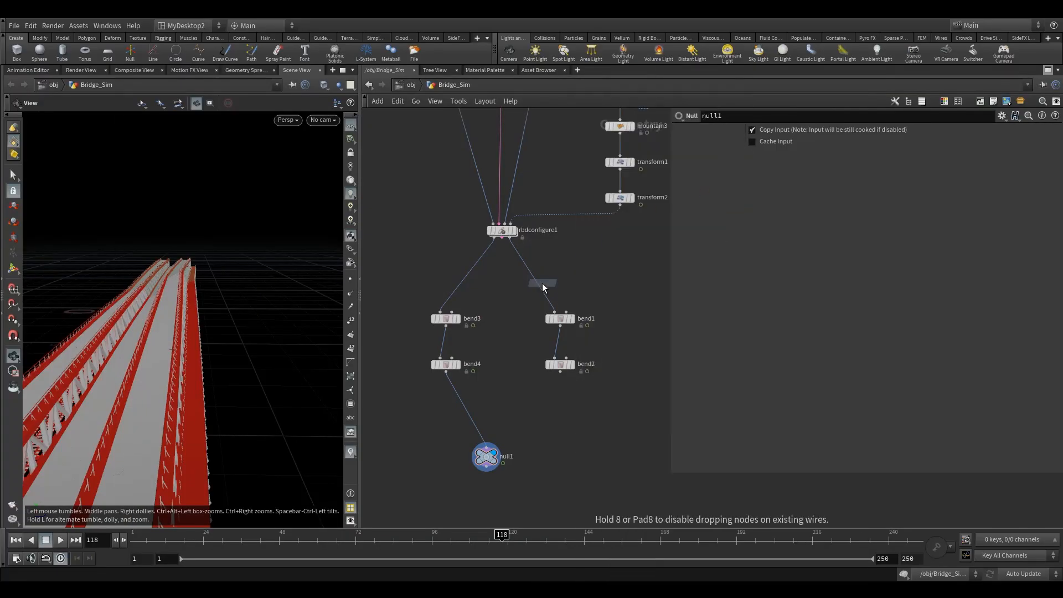
pyautogui.click(545, 287)
pyautogui.moveTo(545, 288); pyautogui.dragTo(565, 282)
pyautogui.press('r')
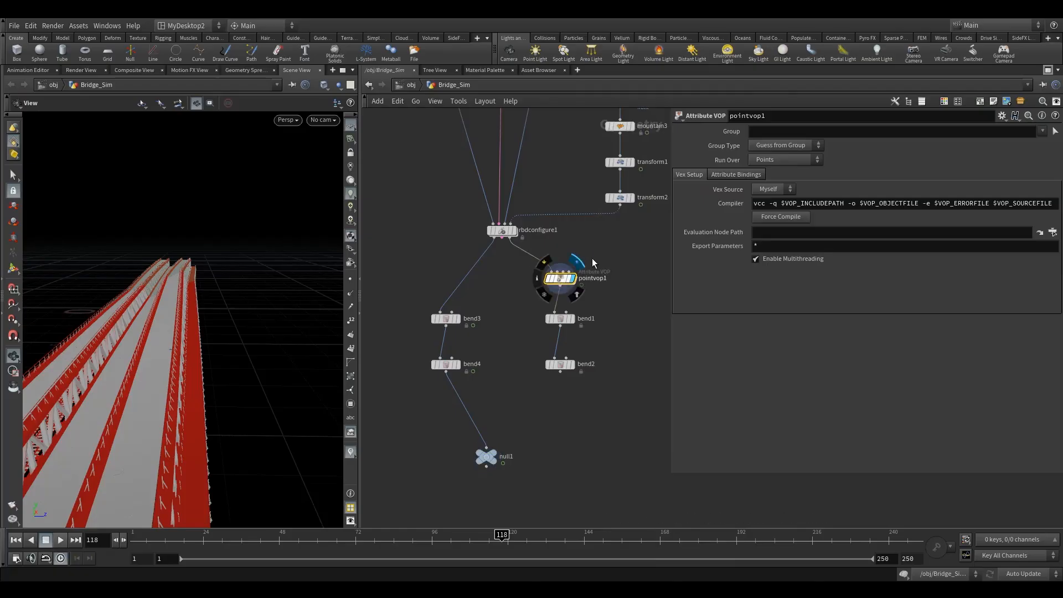
pyautogui.moveTo(230, 310); pyautogui.dragTo(180, 283)
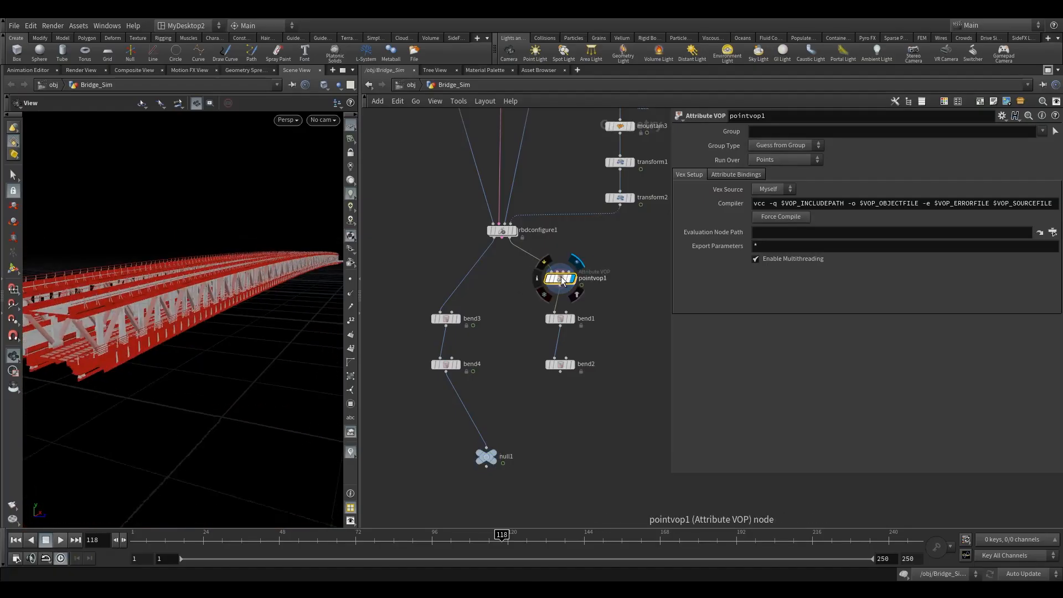
# Go inside pointvop1, align geometryvopoutput1 with geometryvopglobal1 and widen the network editor
pyautogui.doubleClick(561, 280)
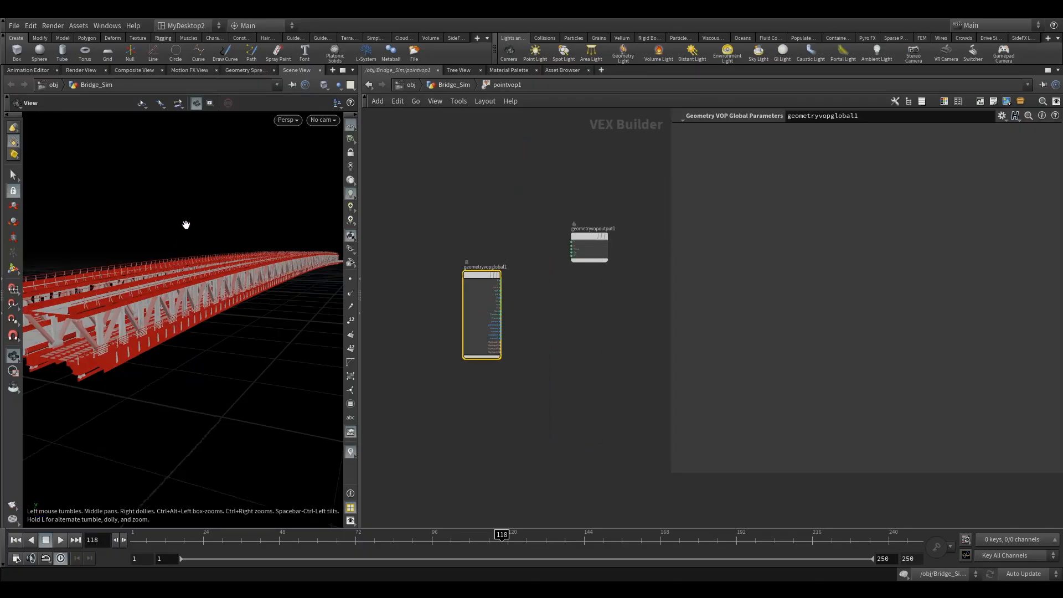
pyautogui.moveTo(587, 239); pyautogui.dragTo(637, 275)
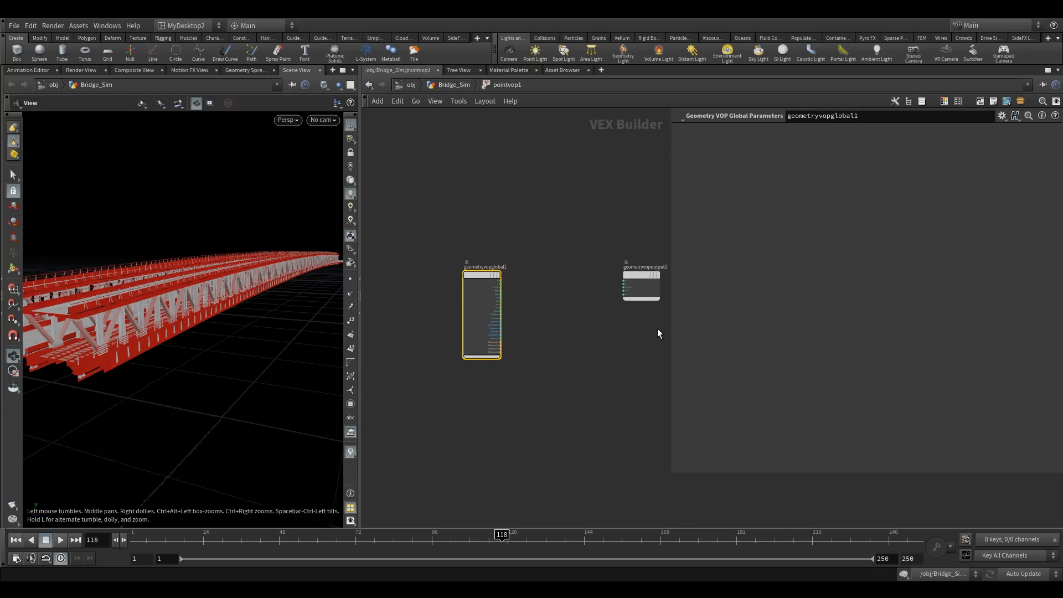
pyautogui.moveTo(669, 330); pyautogui.dragTo(804, 330)
pyautogui.press('h')
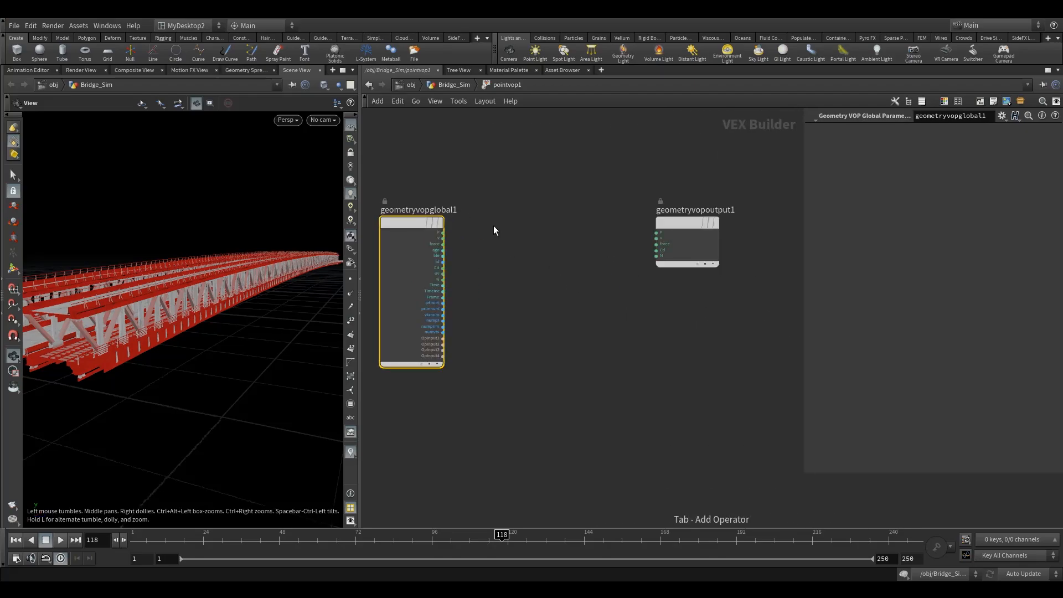
# Add a Vector to Float node beside geometryvopglobal1 and feed it the global P output
pyautogui.press('Tab')
pyautogui.write('vect')
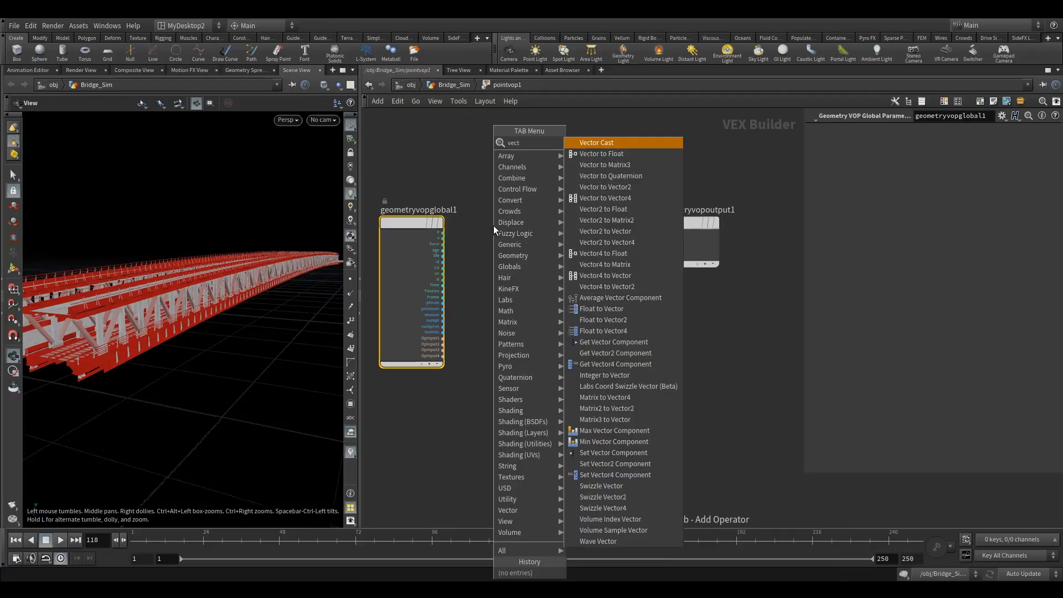
pyautogui.click(629, 143)
pyautogui.click(530, 234)
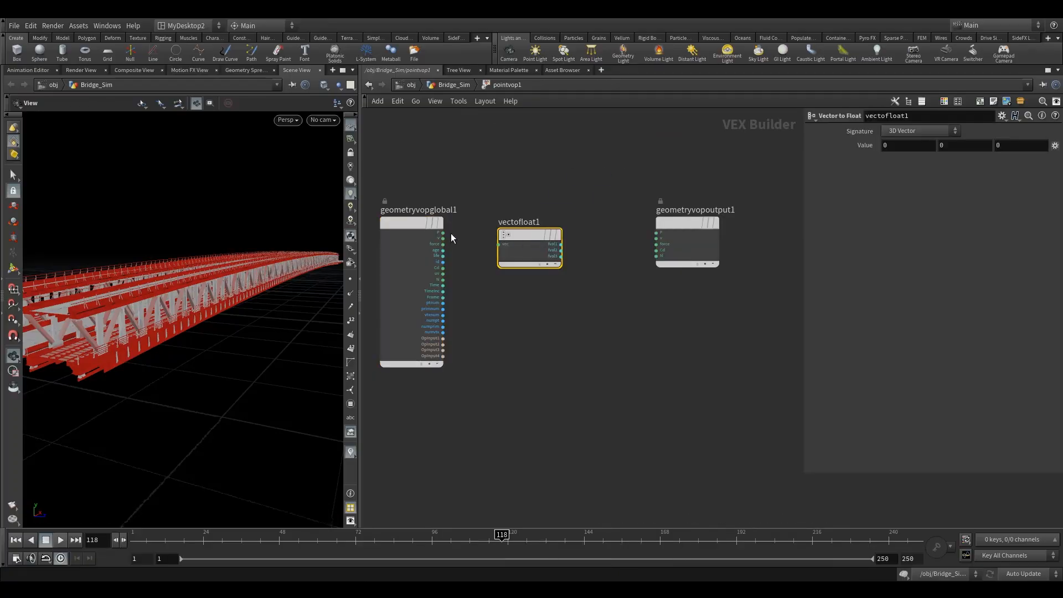
pyautogui.moveTo(443, 233); pyautogui.dragTo(493, 218)
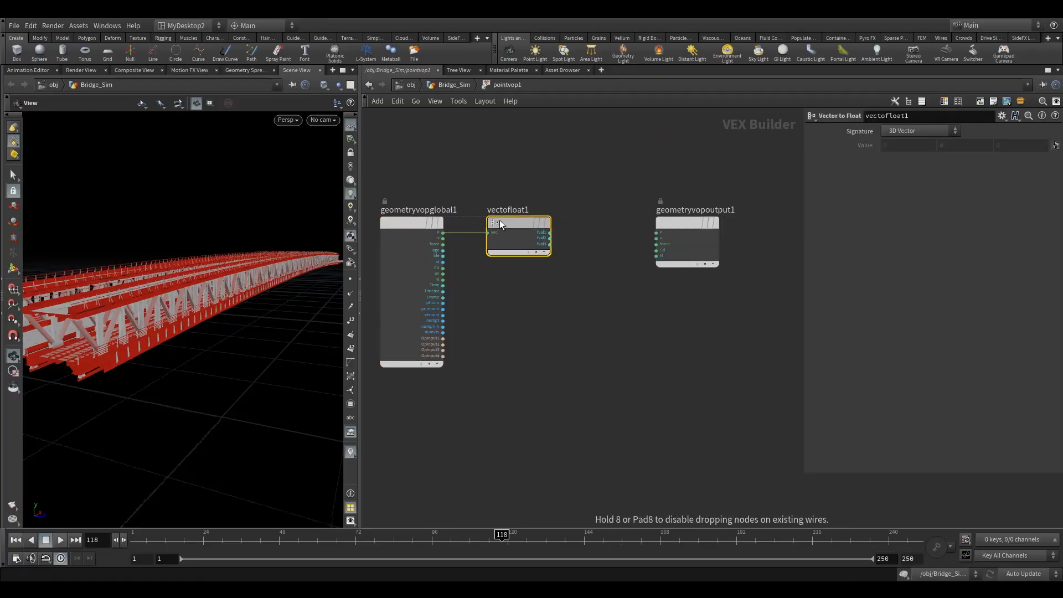
# Move geometryvopoutput1 farther away and add a Float to Vector node between it and vectofloat1
pyautogui.moveTo(682, 217); pyautogui.dragTo(756, 217)
pyautogui.press('Tab')
pyautogui.write('floa')
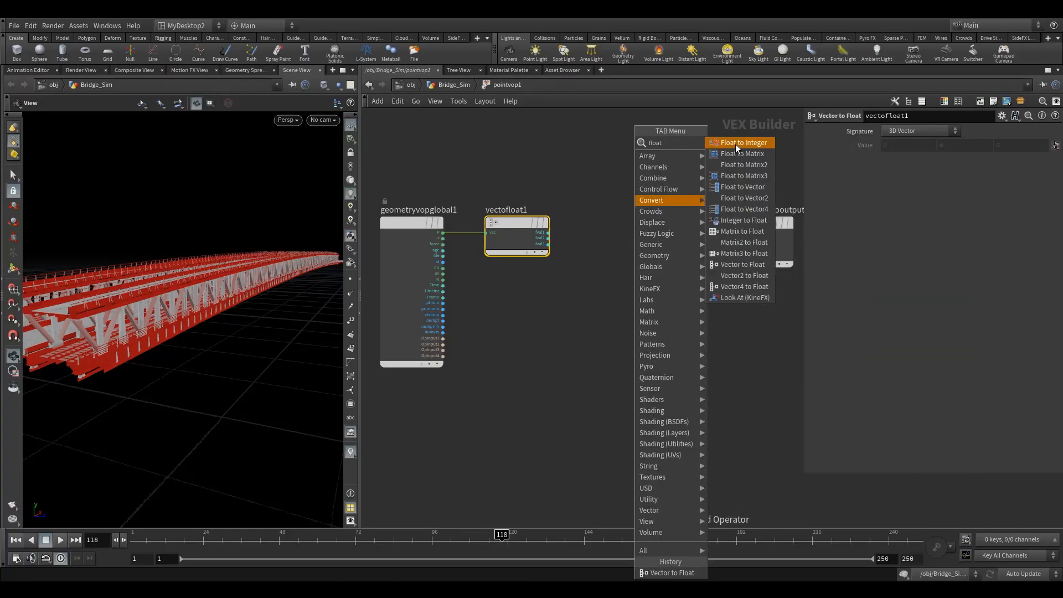
pyautogui.click(754, 186)
pyautogui.click(660, 224)
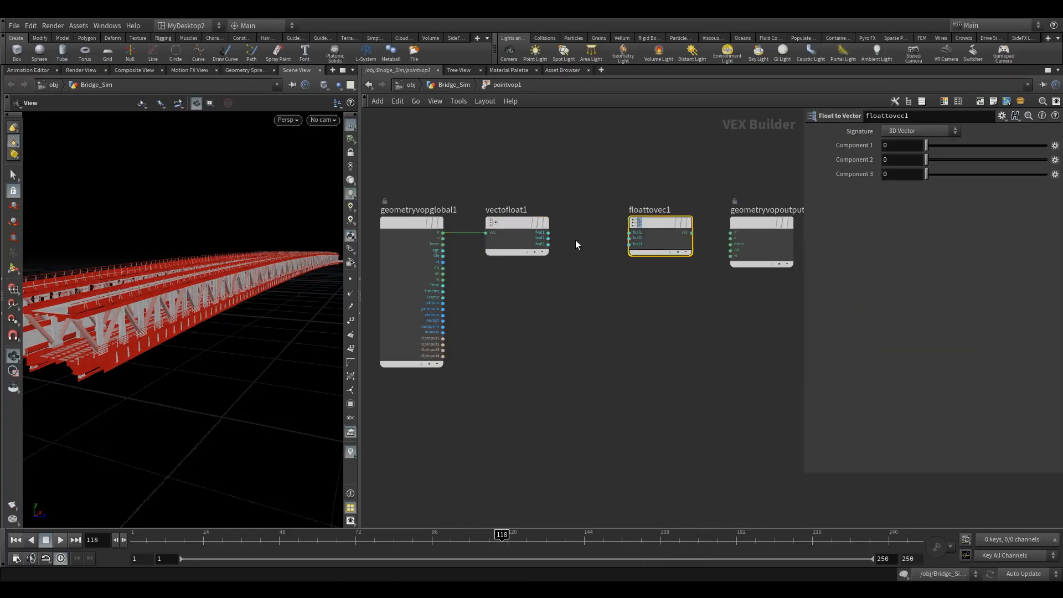
# Connect vectofloat1's fval1, fval2 and fval3 to the matching floattovec1 inputs and floattovec1's output to P on geometryvopoutput1
pyautogui.scroll(3, 575, 241)
pyautogui.click(519, 225)
pyautogui.click(686, 225)
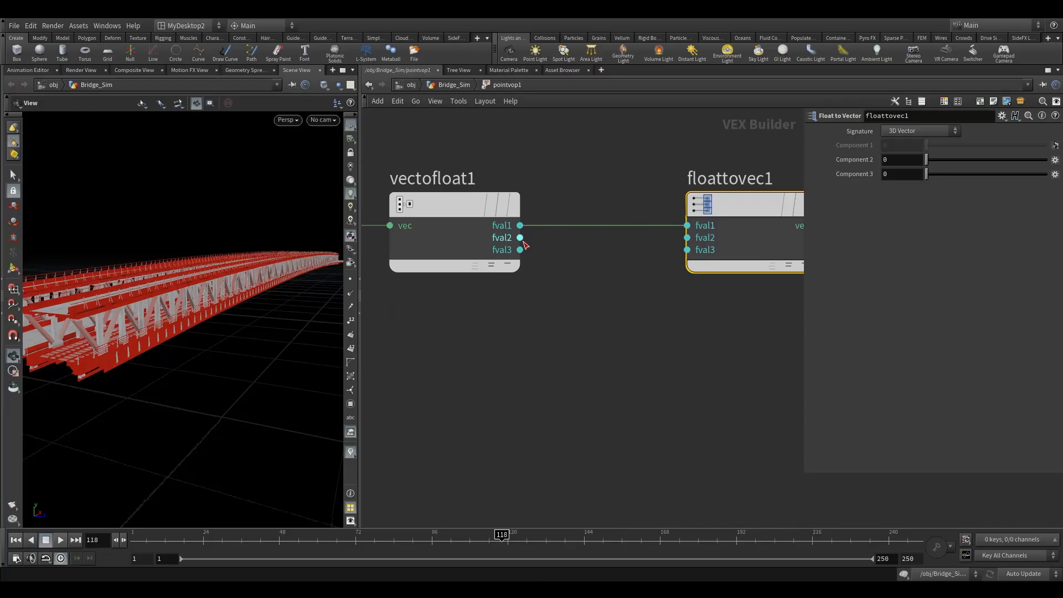
pyautogui.click(520, 237)
pyautogui.click(687, 237)
pyautogui.click(520, 250)
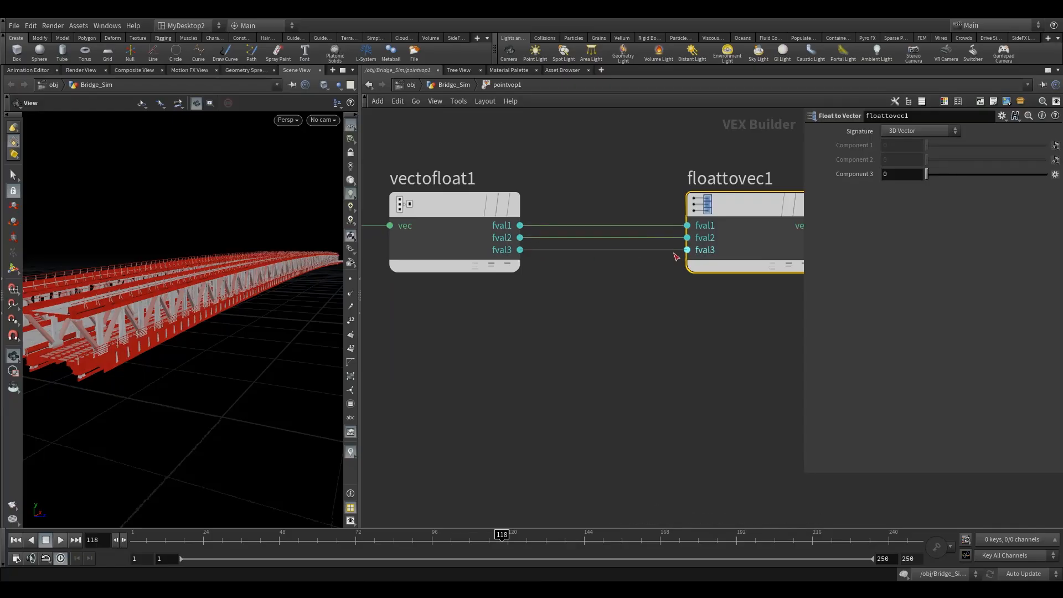
pyautogui.moveTo(655, 288); pyautogui.dragTo(540, 278, button='middle')
pyautogui.scroll(-3, 542, 278)
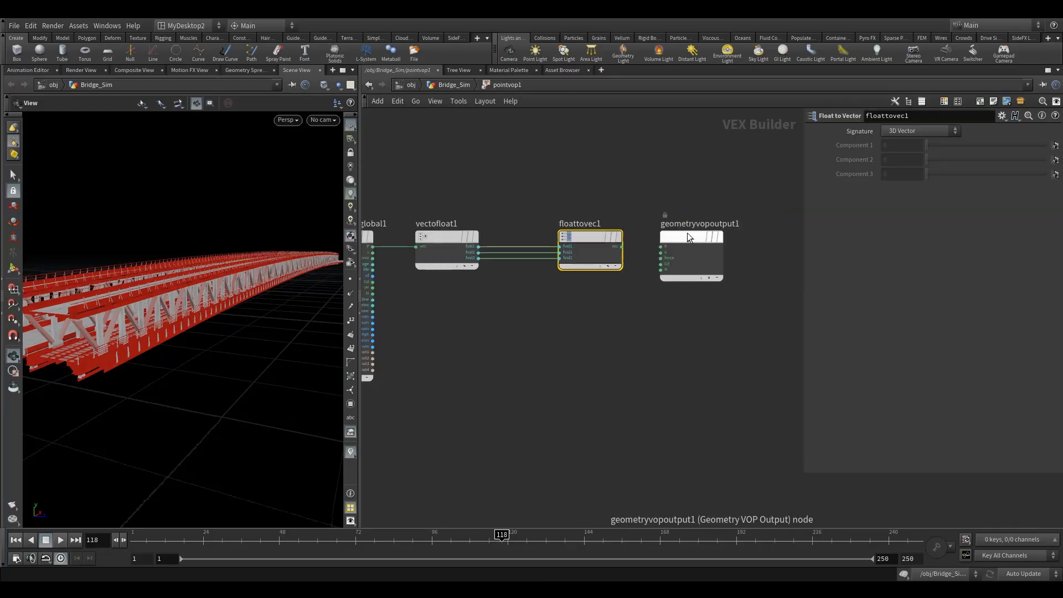
pyautogui.click(622, 246)
pyautogui.click(705, 246)
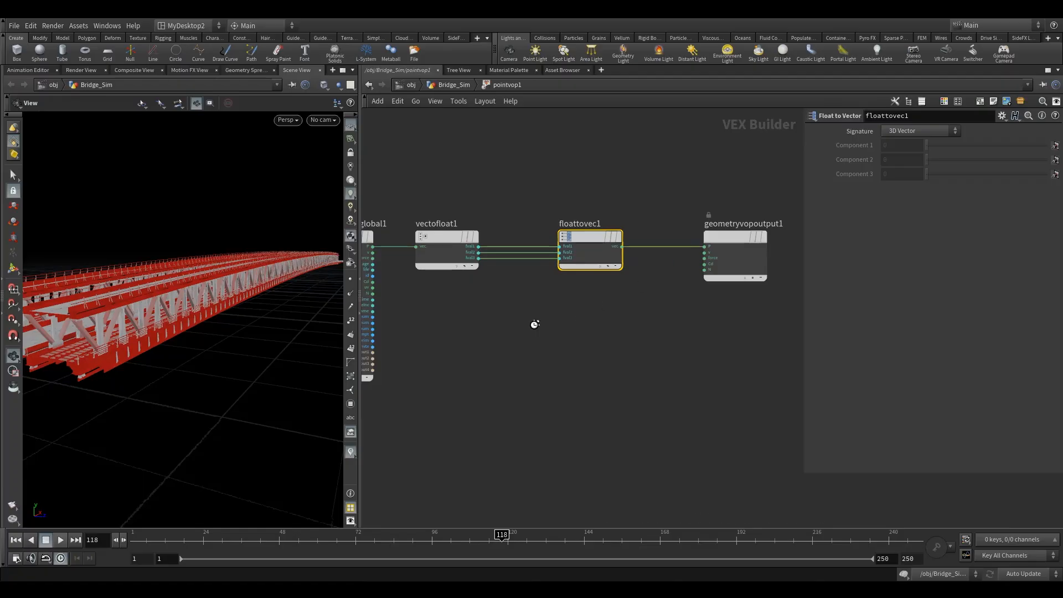
# Add an Anti-Aliased Noise node below vectofloat1 and connect geometryvopglobal1's P to its pos input
pyautogui.moveTo(522, 324); pyautogui.dragTo(613, 283, button='middle')
pyautogui.click(475, 383)
pyautogui.press('Tab')
pyautogui.write('aan')
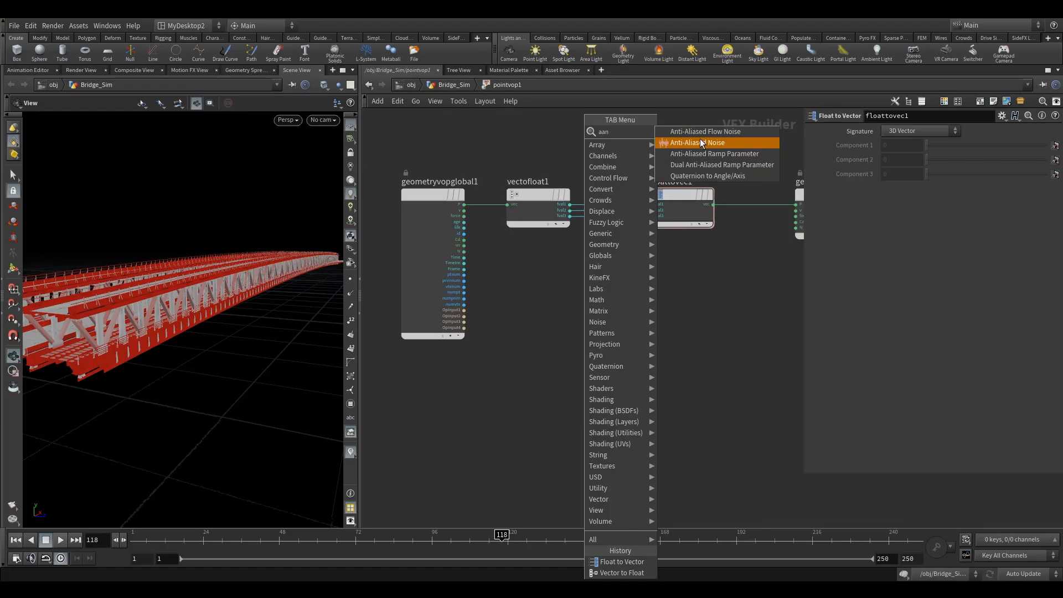
pyautogui.click(697, 142)
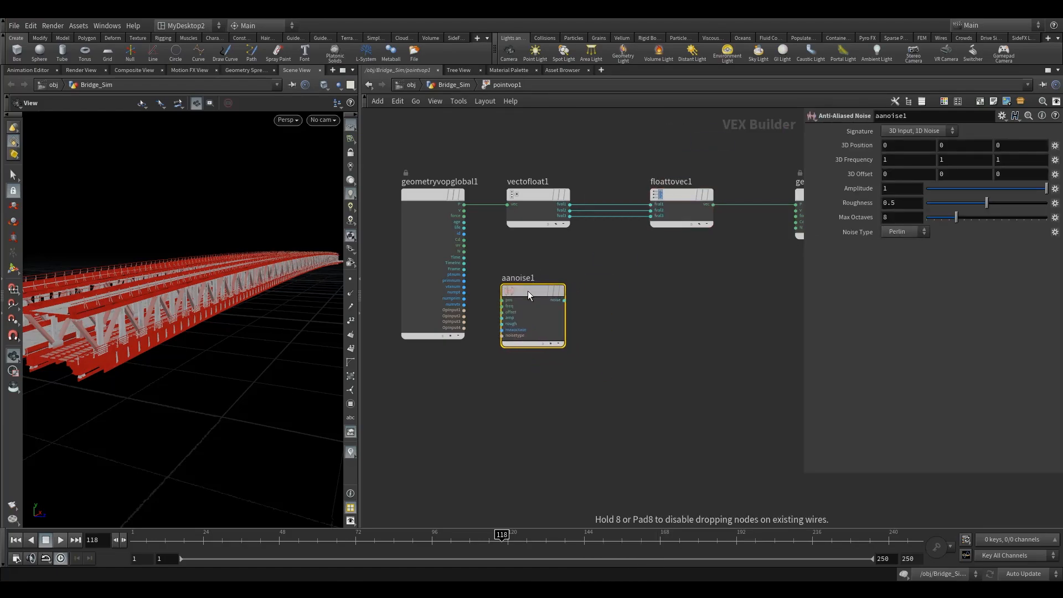
pyautogui.click(532, 295)
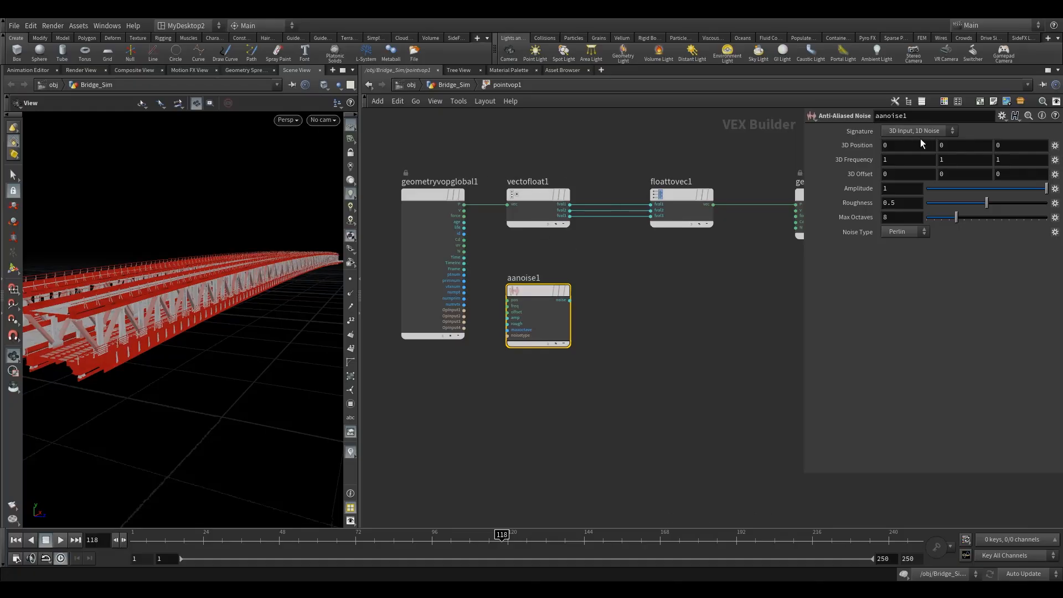
pyautogui.moveTo(463, 205); pyautogui.dragTo(499, 295)
# Create an Add node that sums aanoise1's noise with vectofloat1's fval2, and feed the sum into floattovec1's fval2
pyautogui.moveTo(570, 300); pyautogui.dragTo(619, 305)
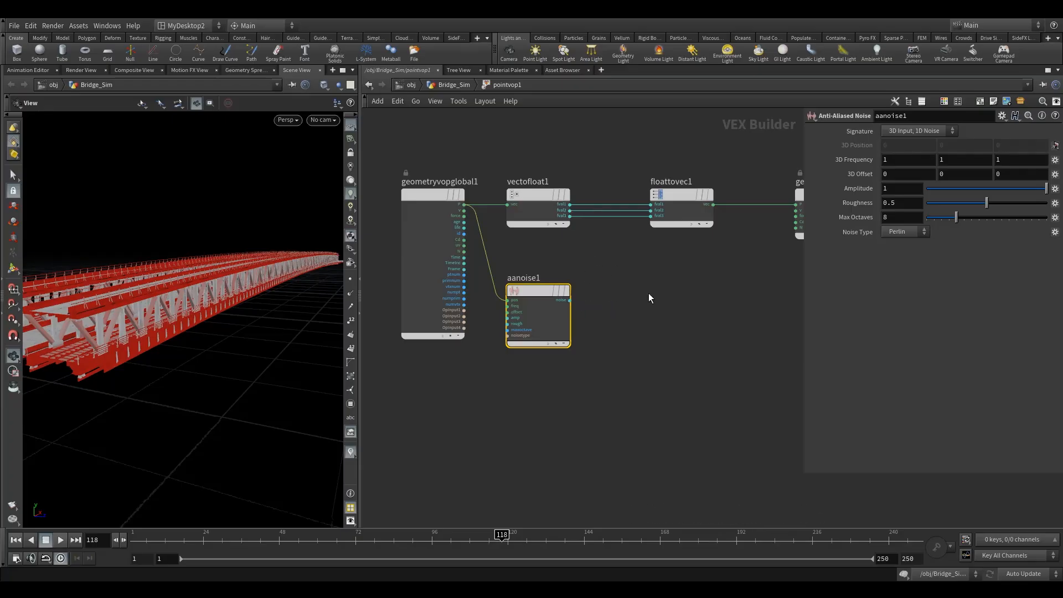
pyautogui.moveTo(662, 298); pyautogui.dragTo(639, 301, button='middle')
pyautogui.press('Tab')
pyautogui.write('add')
pyautogui.click(734, 132)
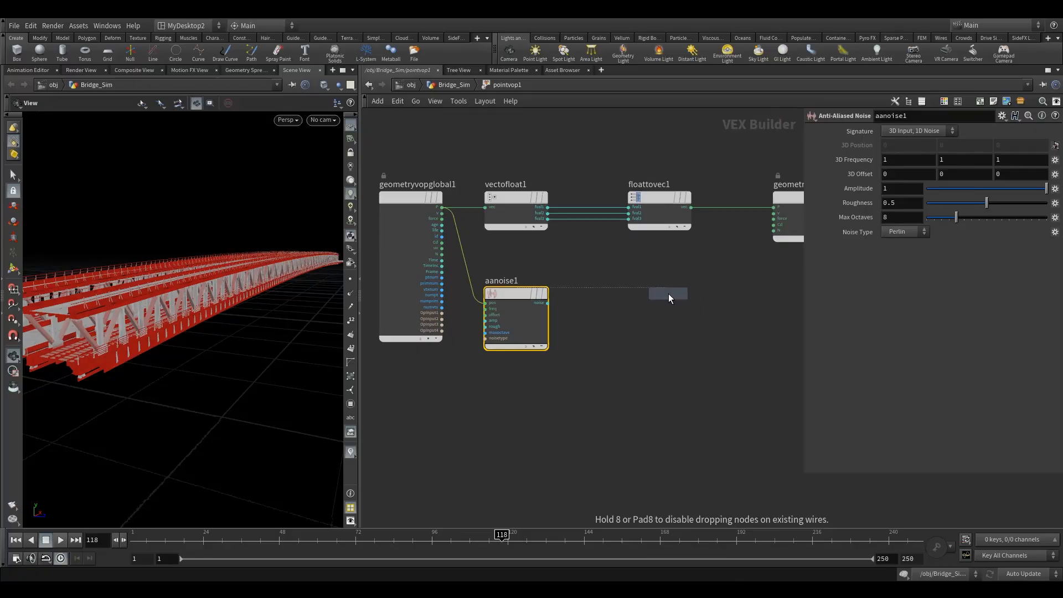
pyautogui.click(668, 293)
pyautogui.moveTo(540, 303); pyautogui.dragTo(638, 304)
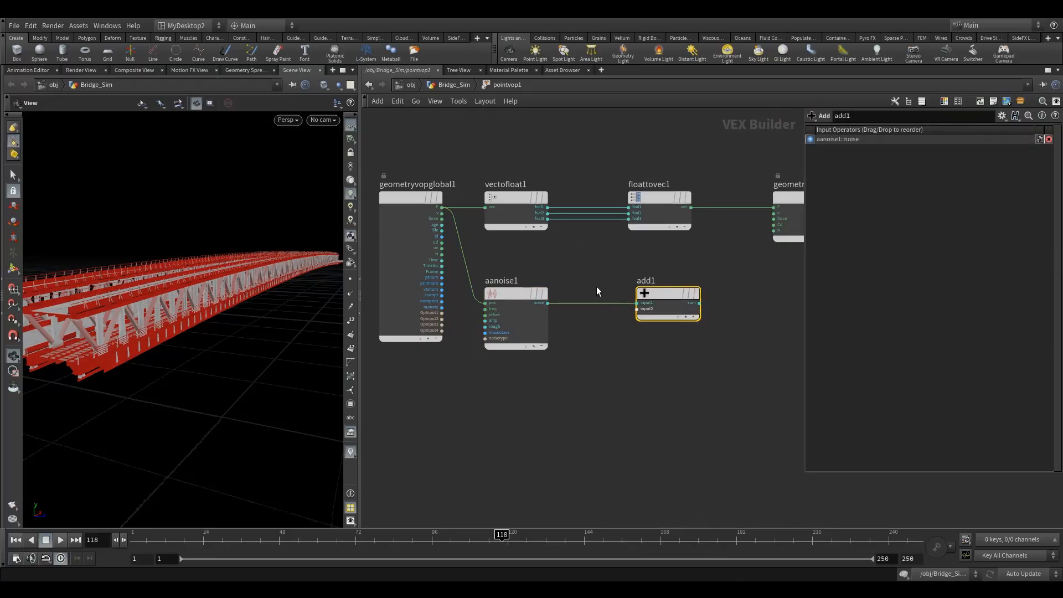
pyautogui.moveTo(547, 212); pyautogui.dragTo(637, 308)
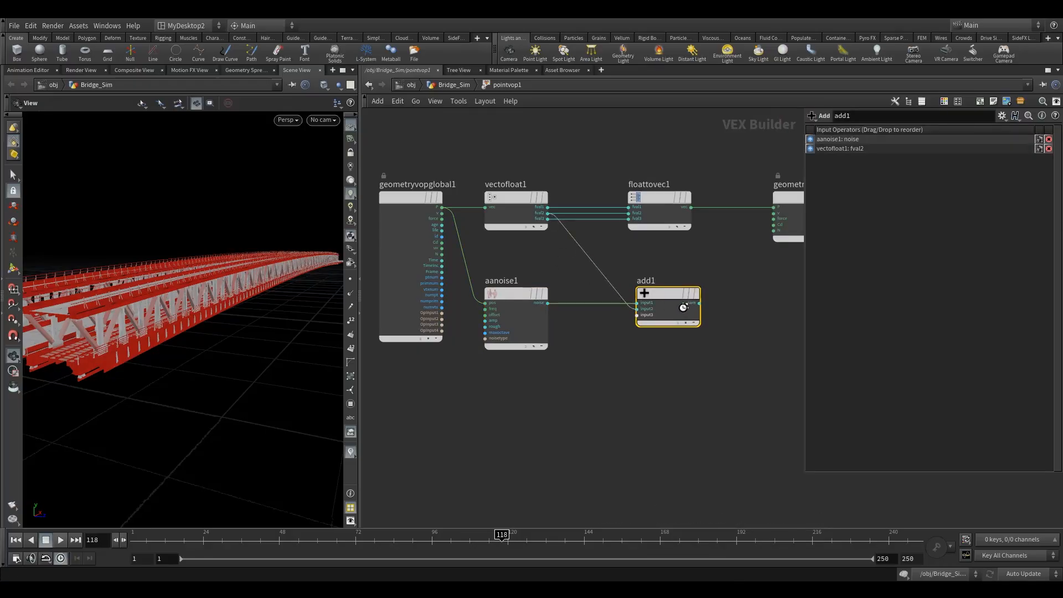
pyautogui.moveTo(700, 305); pyautogui.dragTo(627, 214)
# Examine from near and far how the noise displaces the bridge's deck and truss geometry
pyautogui.moveTo(225, 302); pyautogui.dragTo(264, 294)
pyautogui.moveTo(263, 294); pyautogui.dragTo(216, 354, button='middle')
pyautogui.moveTo(216, 353); pyautogui.dragTo(261, 356, button='right')
pyautogui.moveTo(226, 339); pyautogui.dragTo(164, 337, button='middle')
pyautogui.moveTo(164, 337); pyautogui.dragTo(354, 296, button='right')
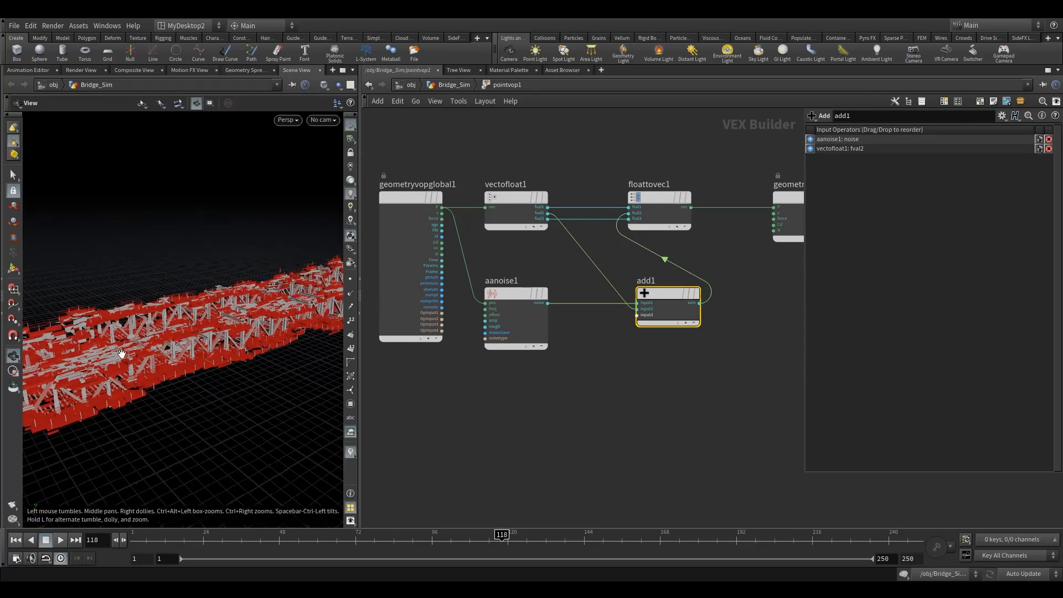
pyautogui.moveTo(123, 355); pyautogui.dragTo(230, 336, button='right')
pyautogui.moveTo(230, 337); pyautogui.dragTo(269, 389, button='middle')
pyautogui.moveTo(137, 337); pyautogui.dragTo(284, 304, button='right')
pyautogui.moveTo(284, 304); pyautogui.dragTo(145, 271, button='middle')
pyautogui.moveTo(179, 292); pyautogui.dragTo(151, 303)
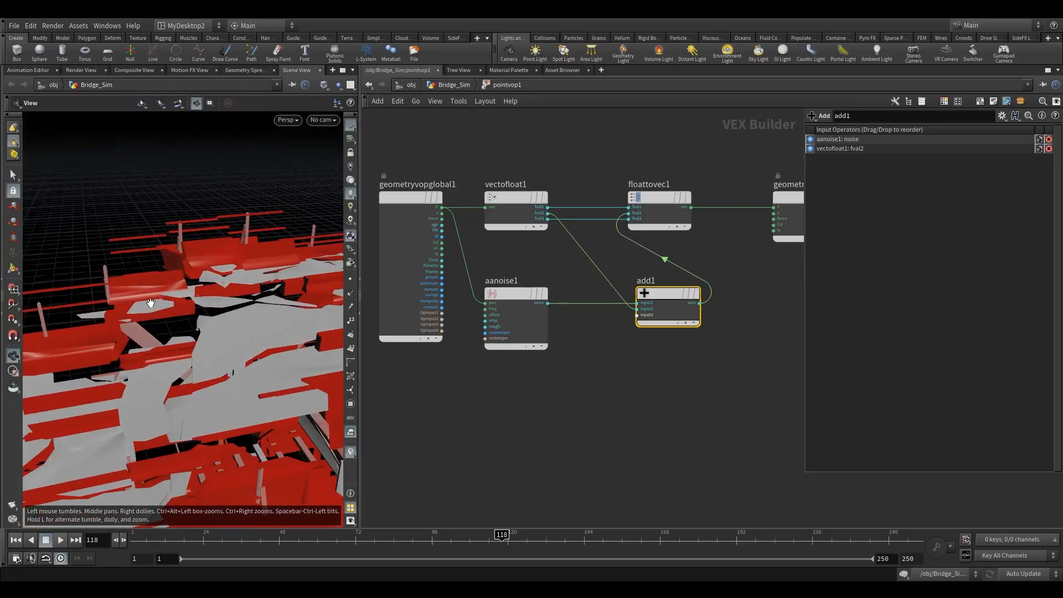
pyautogui.scroll(-6, 160, 330)
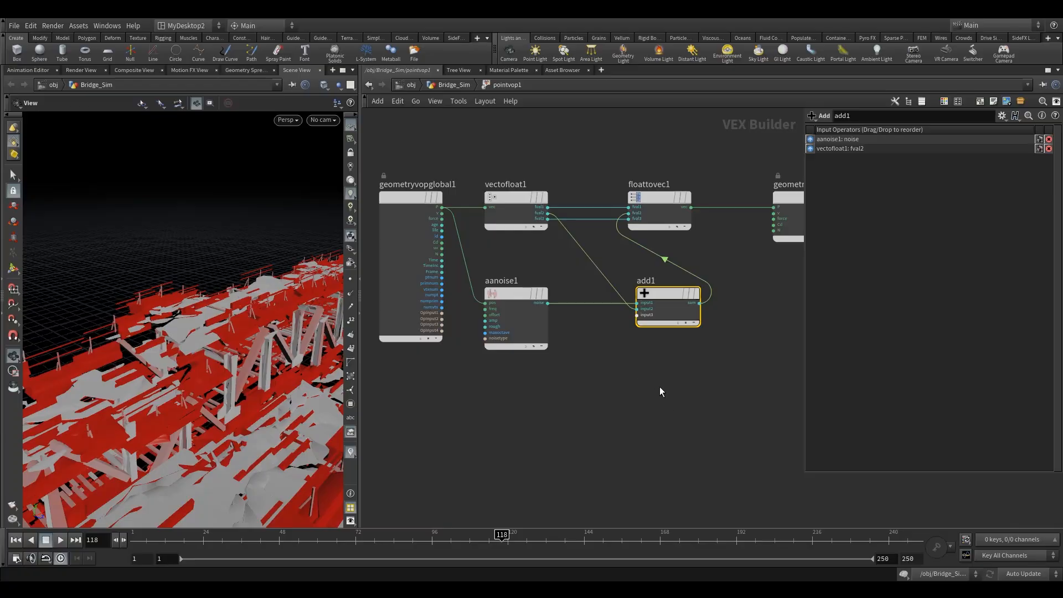
# Promote the freq, offset and amp inputs of aanoise1 as parameters
pyautogui.scroll(-2, 742, 382)
pyautogui.scroll(5, 532, 328)
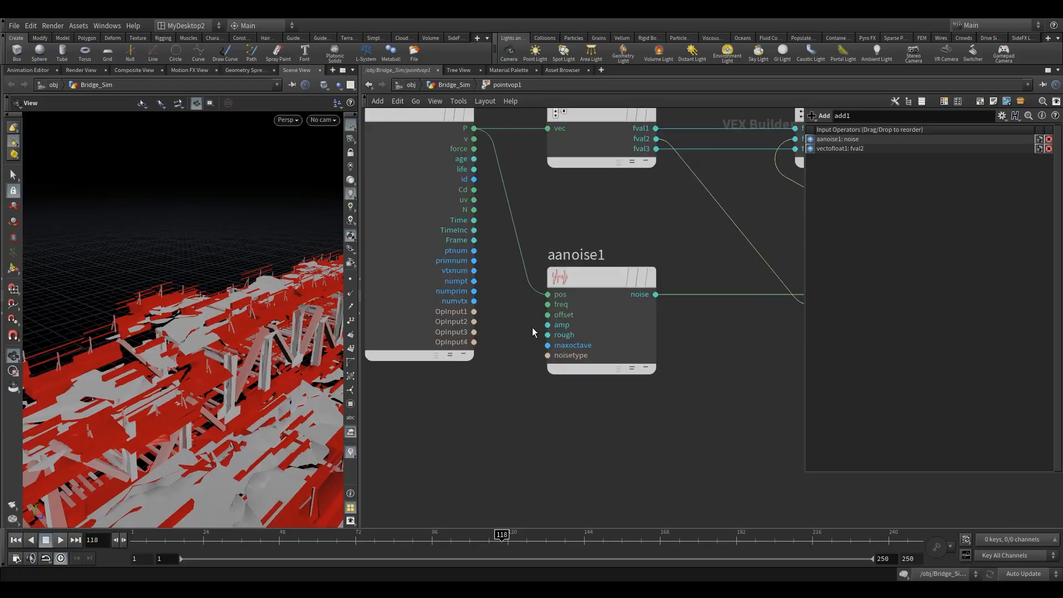
pyautogui.rightClick(548, 305)
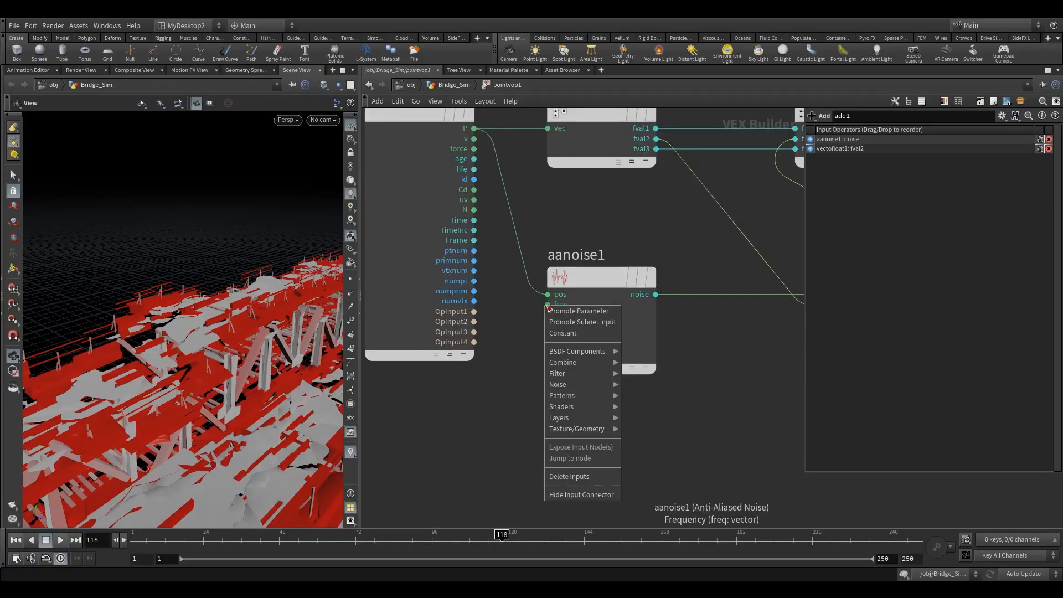
pyautogui.click(564, 311)
pyautogui.rightClick(548, 315)
pyautogui.click(564, 321)
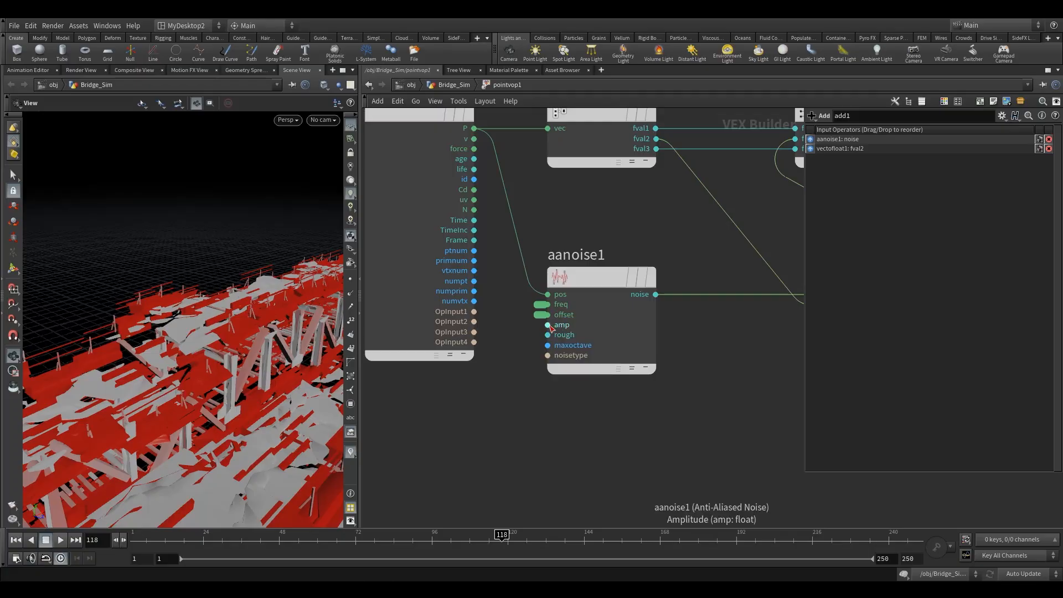
pyautogui.rightClick(548, 325)
pyautogui.click(564, 332)
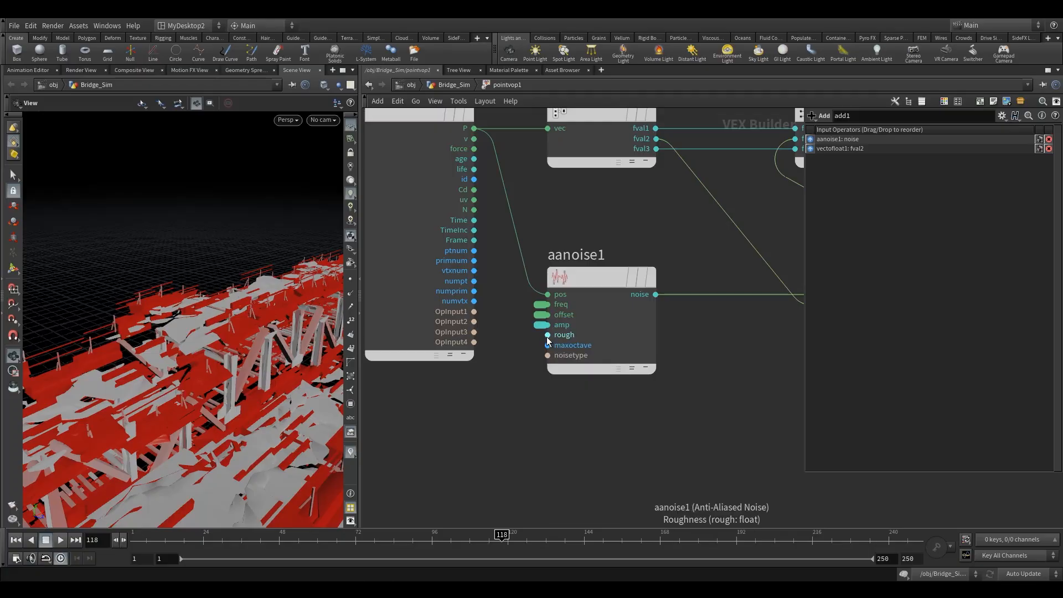
# Promote aanoise1's rough input as a parameter and space out floattovec1 and geometryvopoutput1 to make room in the network
pyautogui.rightClick(547, 335)
pyautogui.click(572, 342)
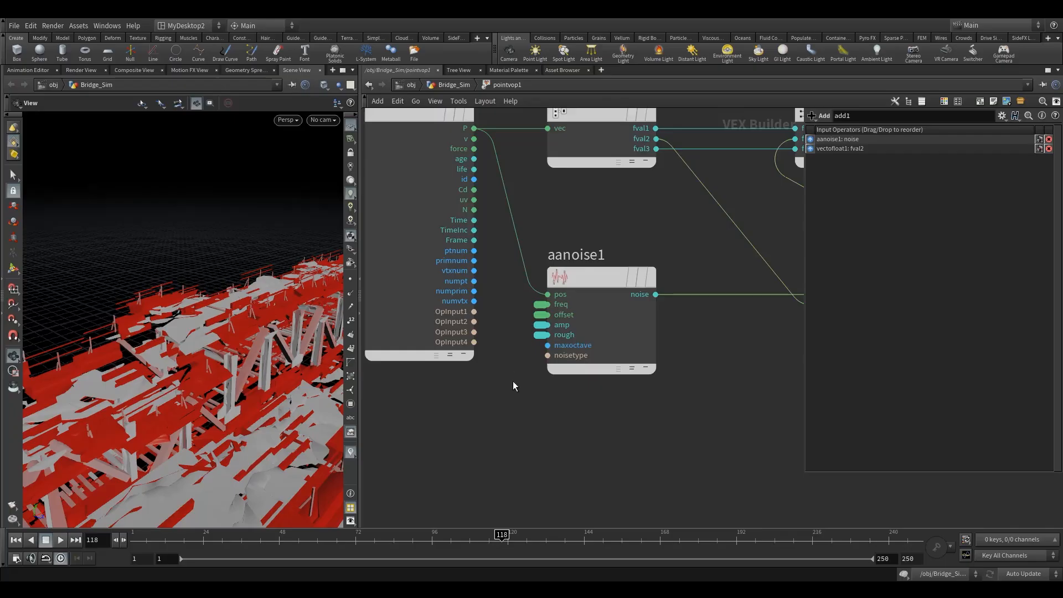
pyautogui.scroll(-5, 518, 396)
pyautogui.moveTo(630, 238); pyautogui.dragTo(663, 238)
pyautogui.scroll(-3, 716, 373)
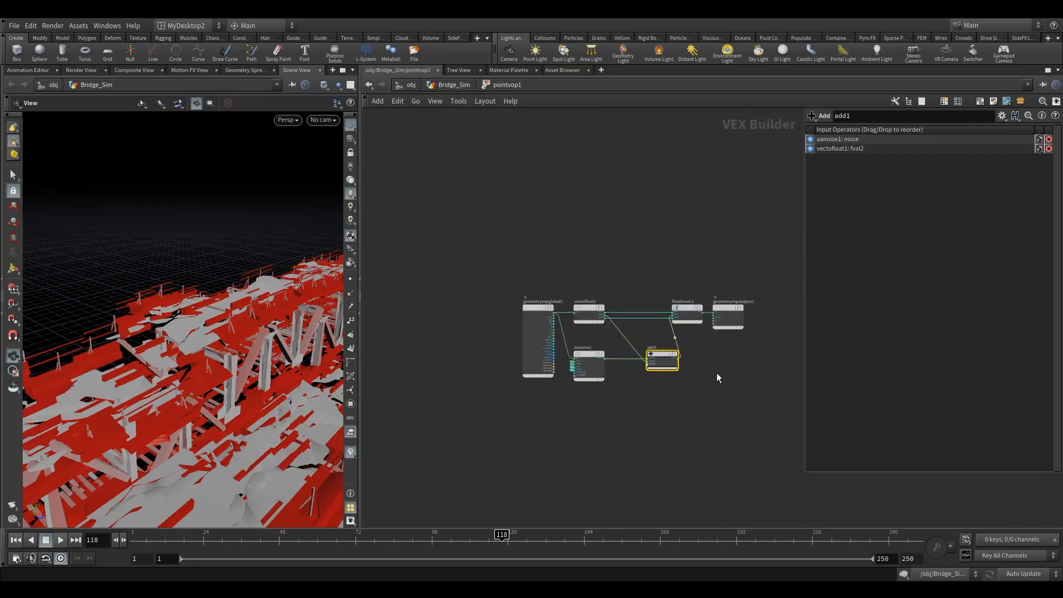
pyautogui.moveTo(716, 373); pyautogui.dragTo(635, 318, button='middle')
pyautogui.moveTo(645, 256); pyautogui.dragTo(713, 255)
pyautogui.moveTo(618, 258); pyautogui.dragTo(661, 258)
# Widen the scene view against the network editor and look along the whole bridge
pyautogui.moveTo(246, 364); pyautogui.dragTo(216, 361)
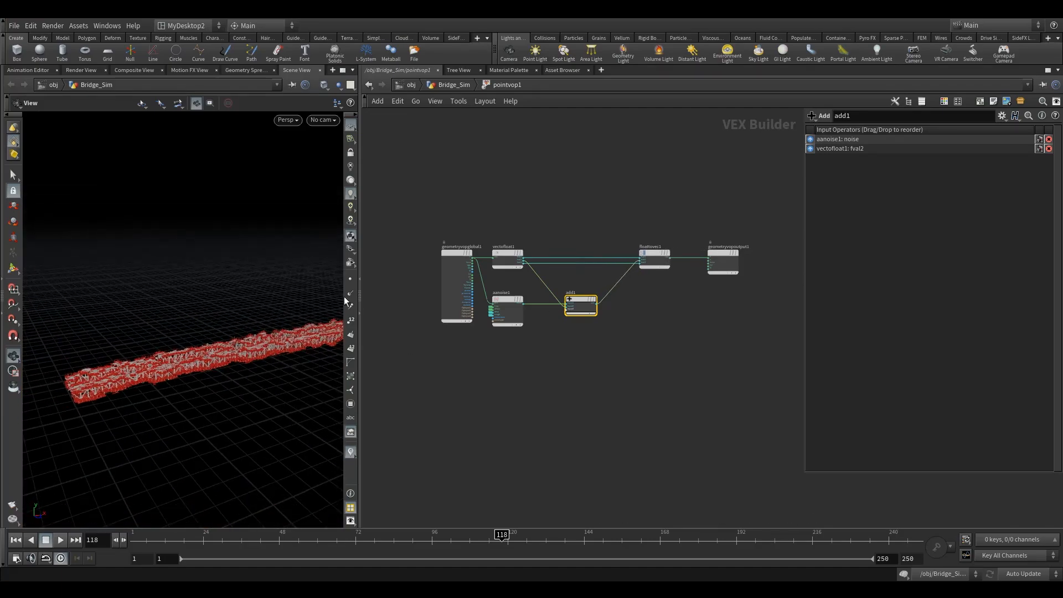
pyautogui.moveTo(362, 301); pyautogui.dragTo(485, 300)
pyautogui.moveTo(379, 325); pyautogui.dragTo(319, 308)
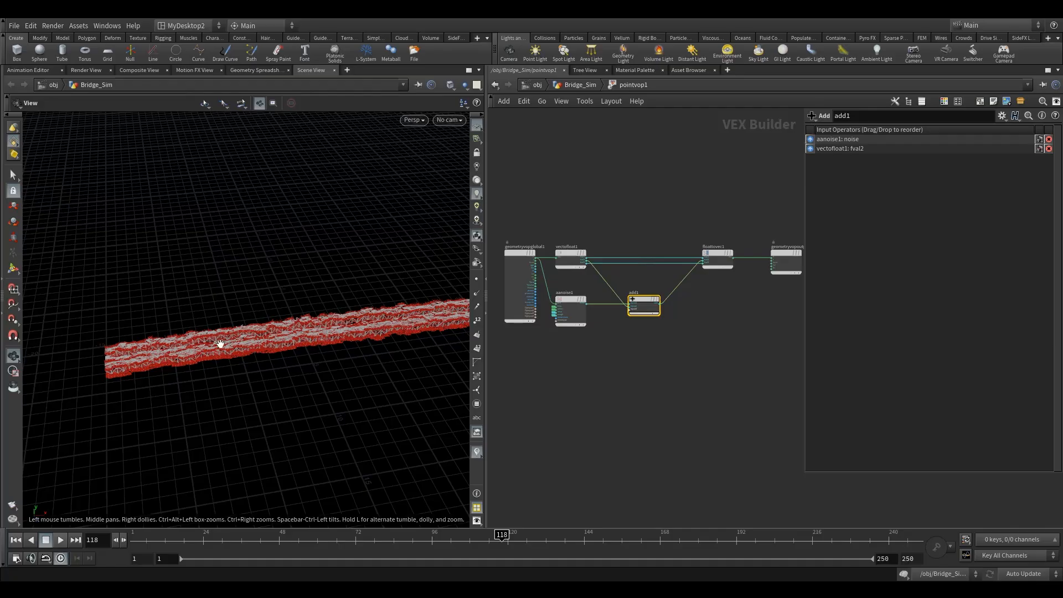
# Insert a Multiply node between aanoise1's noise and add1, and connect vectofloat1's fval1 to its second input
pyautogui.scroll(4, 582, 271)
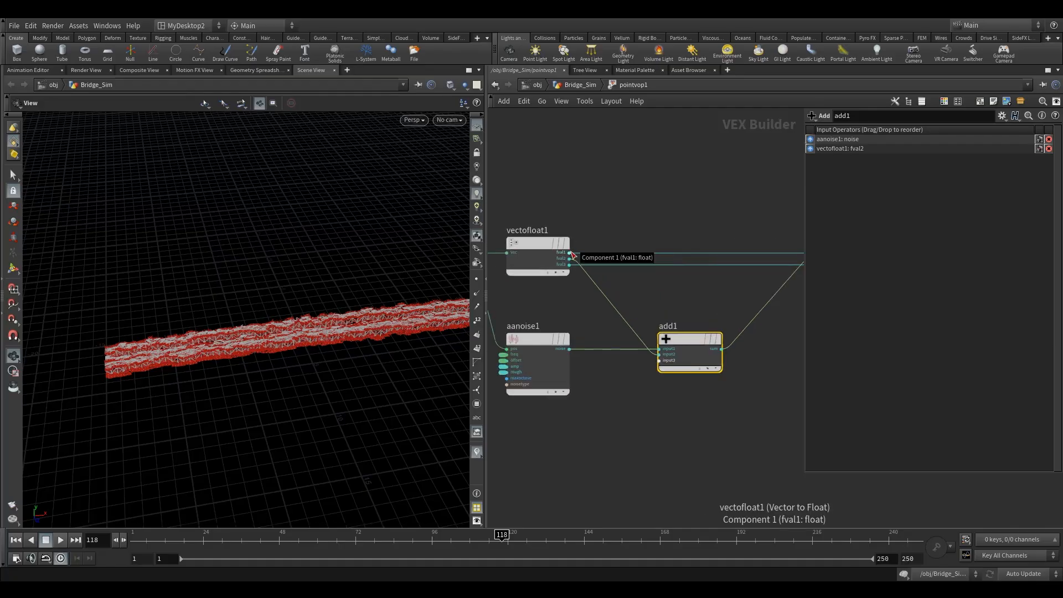
pyautogui.moveTo(679, 340); pyautogui.dragTo(720, 341)
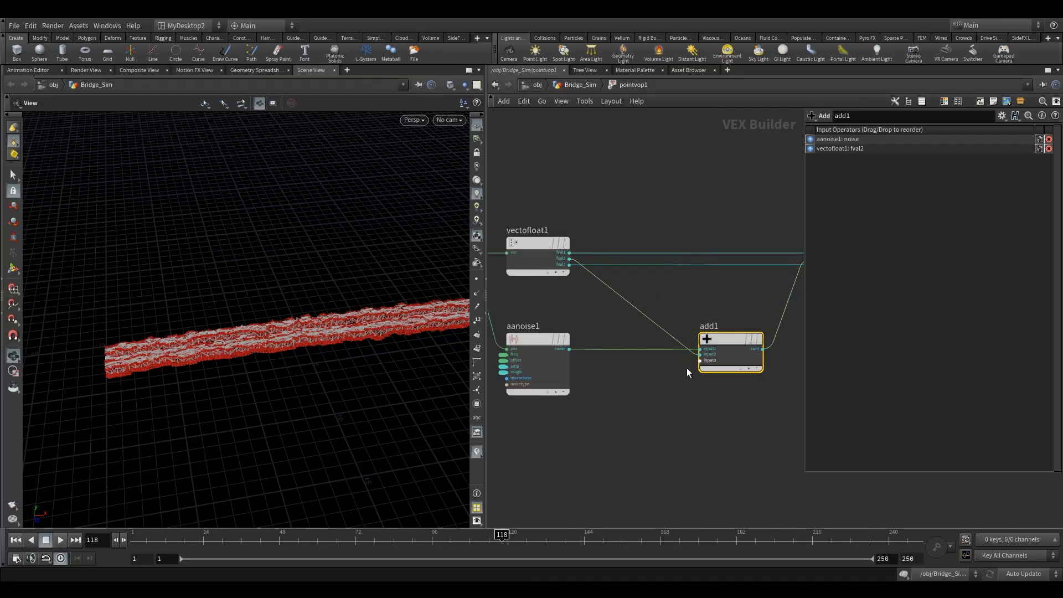
pyautogui.press('Tab')
pyautogui.write('mult')
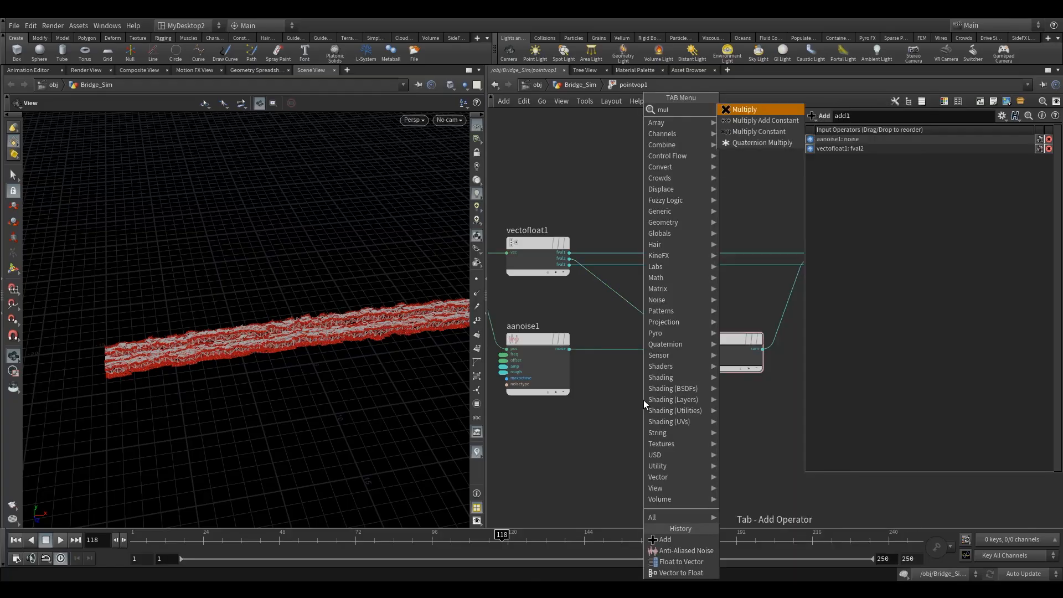
pyautogui.click(753, 110)
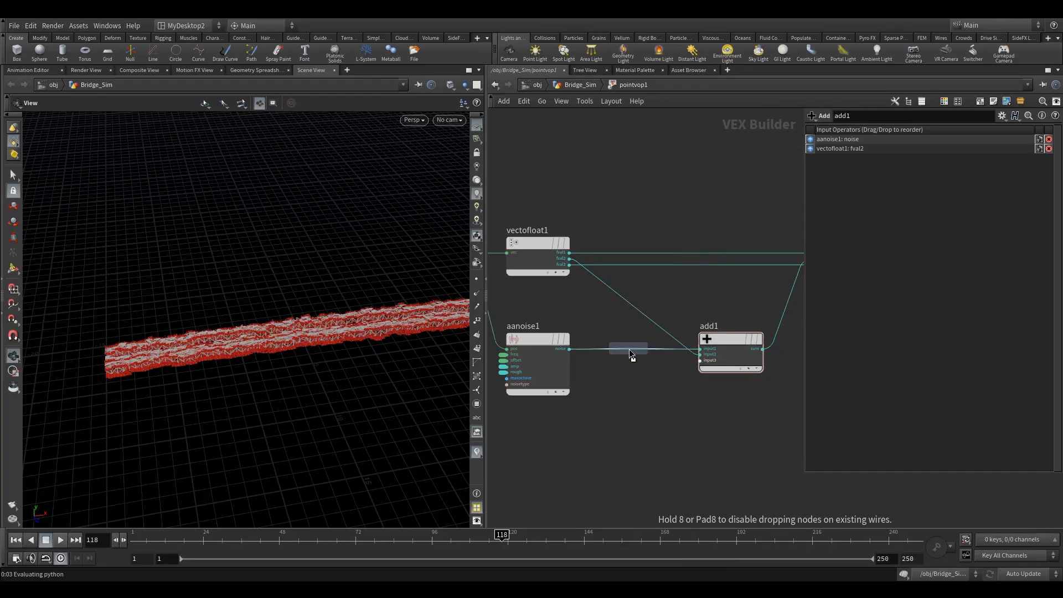
pyautogui.click(629, 349)
pyautogui.moveTo(569, 321); pyautogui.dragTo(521, 325, button='middle')
pyautogui.moveTo(721, 343); pyautogui.dragTo(748, 339)
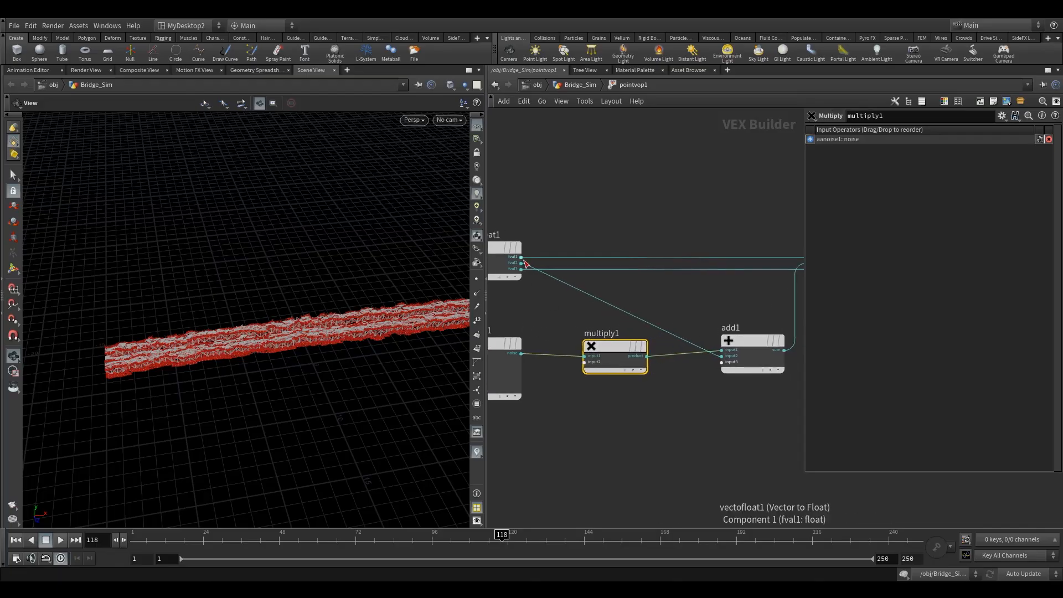
pyautogui.moveTo(533, 269); pyautogui.dragTo(583, 361)
pyautogui.moveTo(268, 356); pyautogui.dragTo(195, 354)
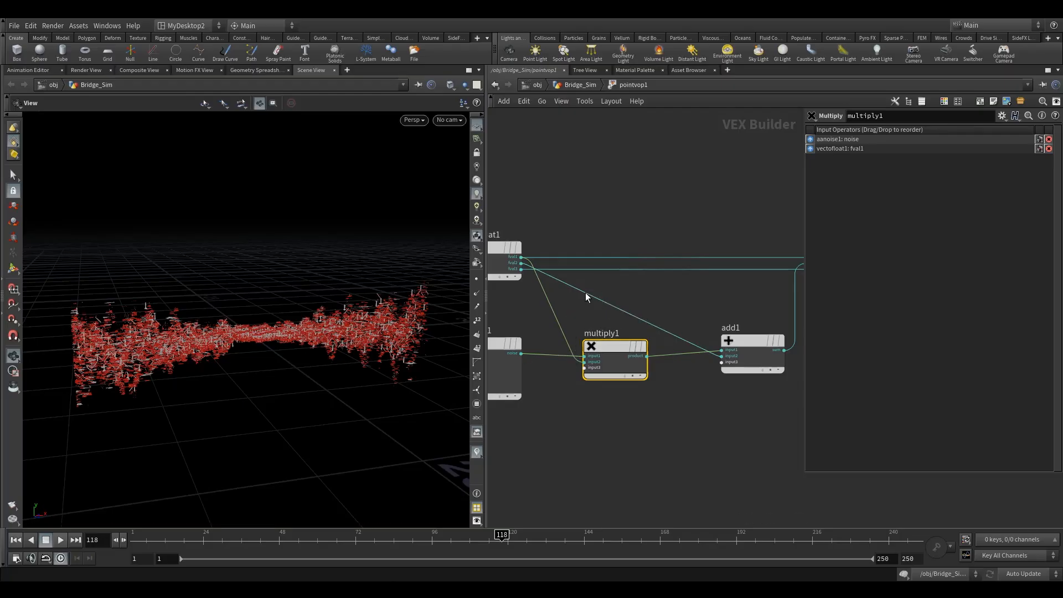
# Reroute the fval2 wire with a dot and insert a Fit Range node between vectofloat1's fval1 and multiply1
pyautogui.keyDown('alt'); pyautogui.moveTo(625, 310); pyautogui.dragTo(691, 284); pyautogui.keyUp('alt')
pyautogui.moveTo(615, 301); pyautogui.dragTo(663, 317, button='middle')
pyautogui.press('Tab')
pyautogui.write('fit')
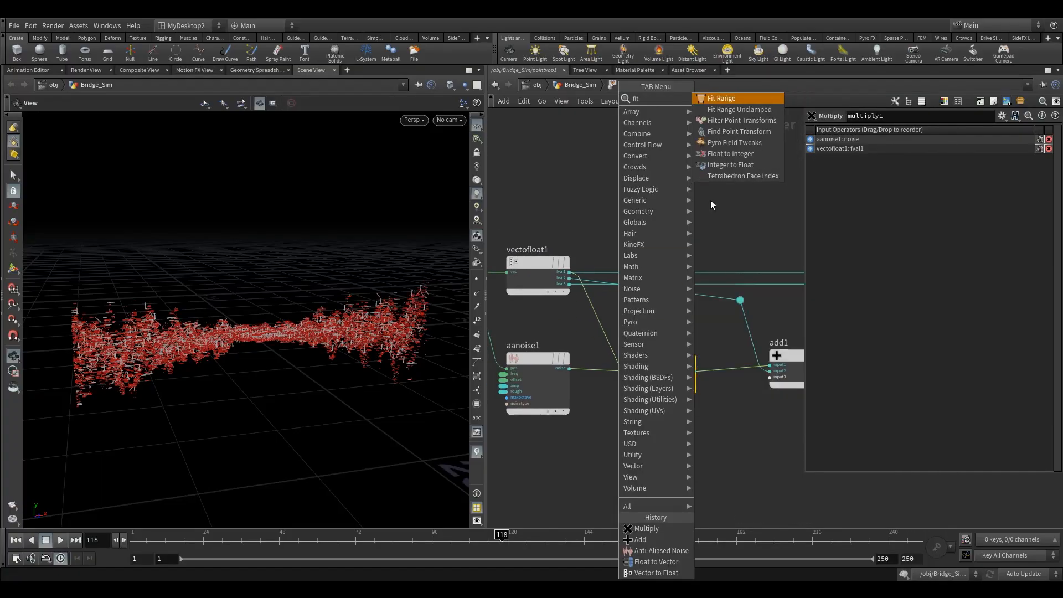
pyautogui.click(738, 114)
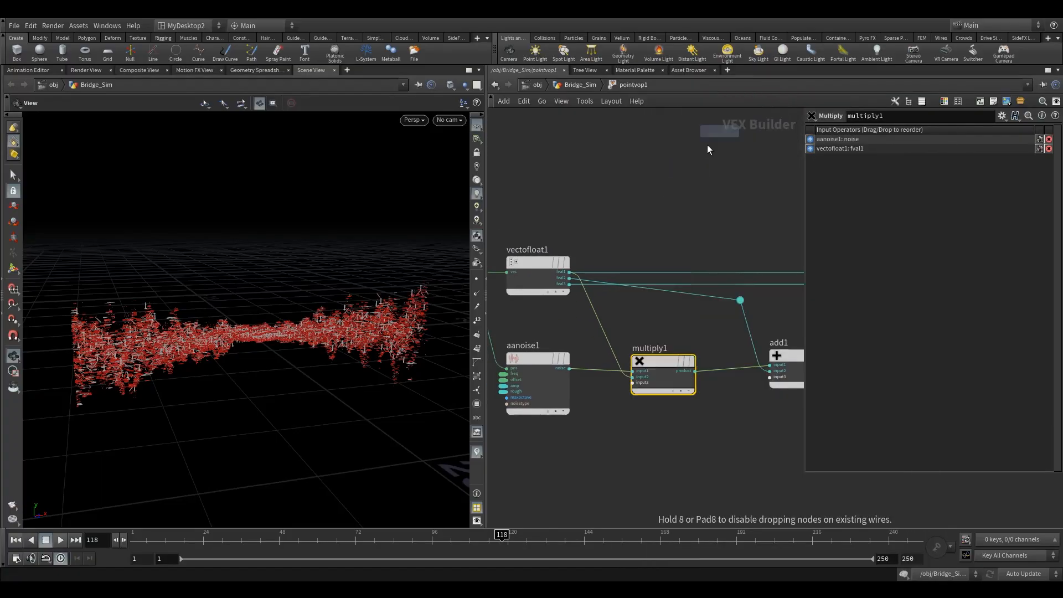
pyautogui.click(583, 313)
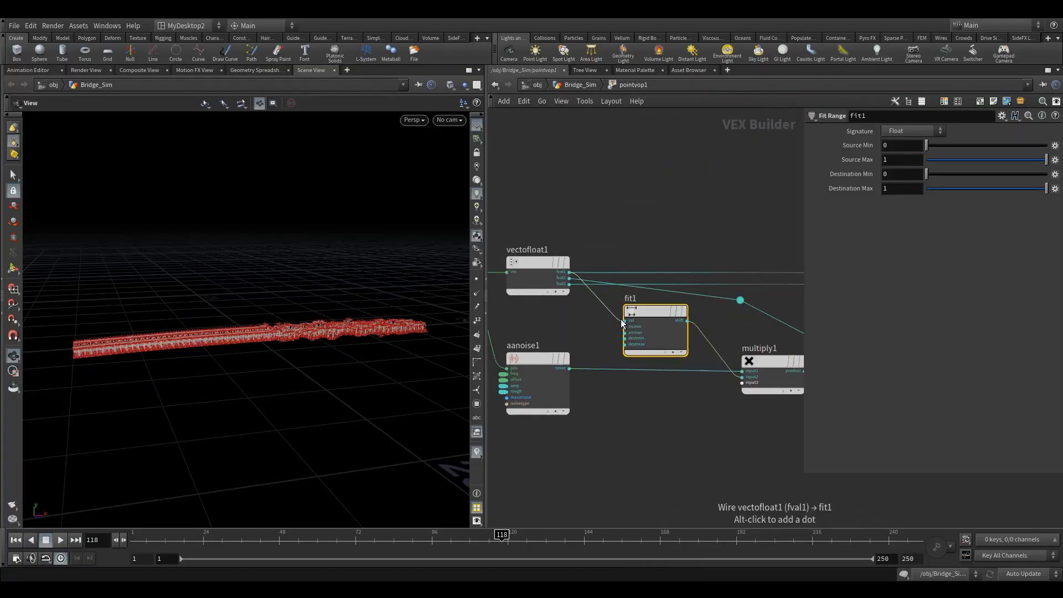
pyautogui.moveTo(680, 407); pyautogui.dragTo(628, 449, button='middle')
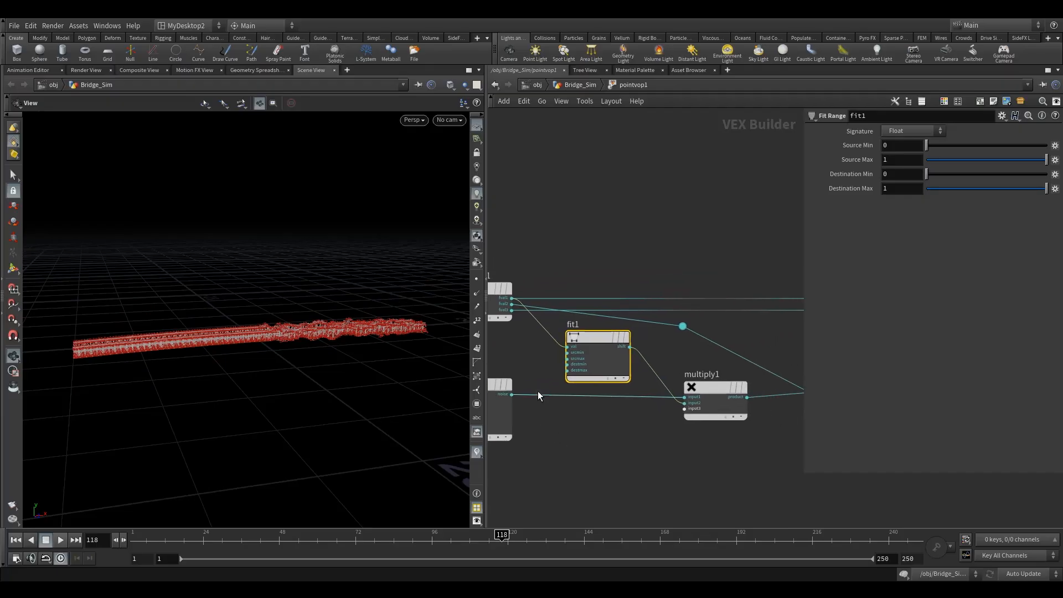
pyautogui.scroll(4, 584, 341)
pyautogui.moveTo(317, 339); pyautogui.dragTo(297, 362)
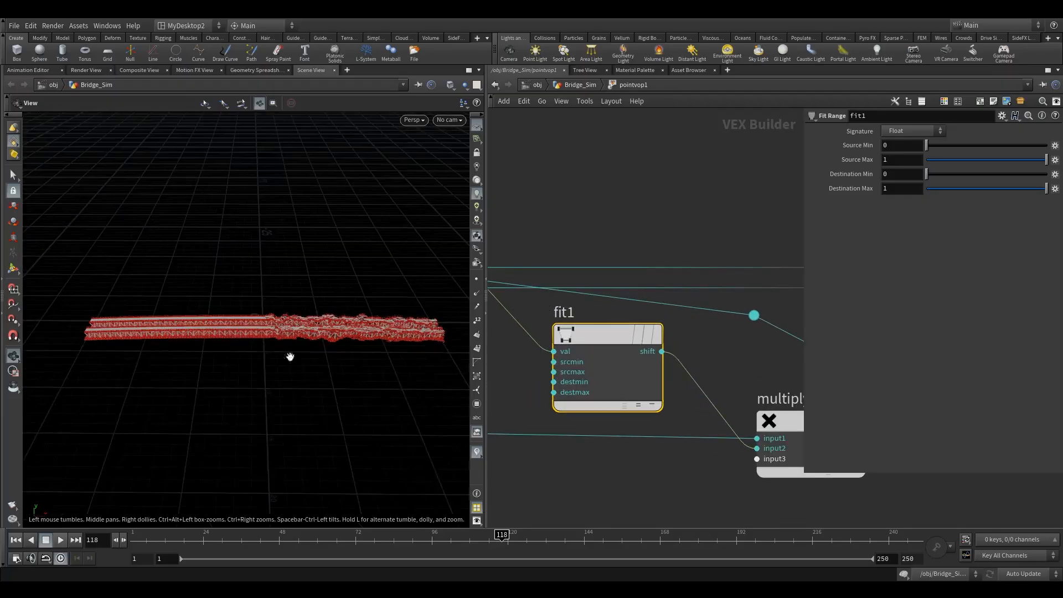
pyautogui.scroll(-3, 625, 390)
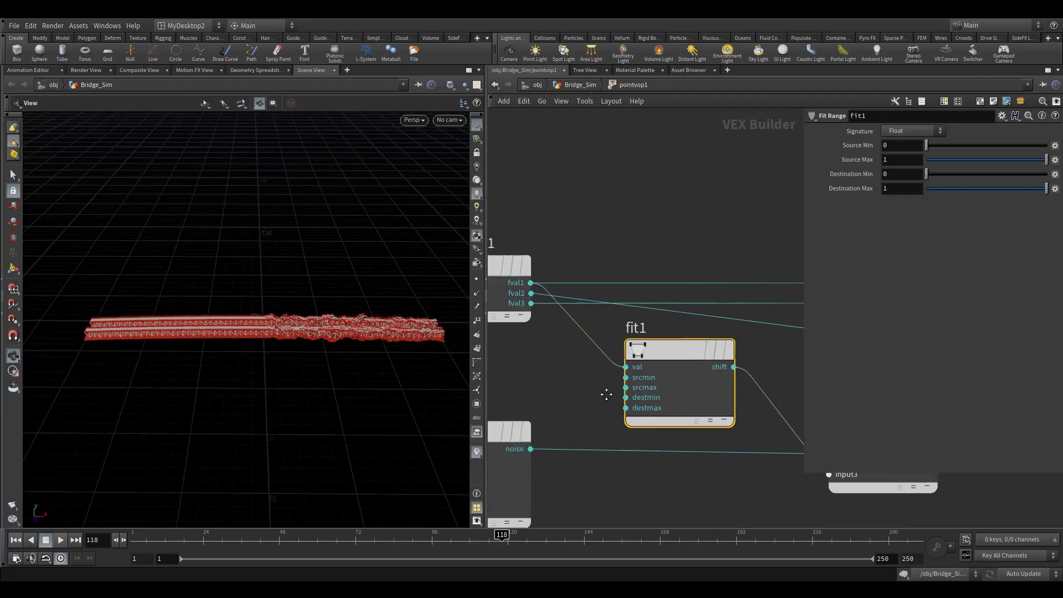
# Insert an Absolute node between vectofloat1's fval1 and fit1's val, and arrange the nodes in order
pyautogui.press('Tab')
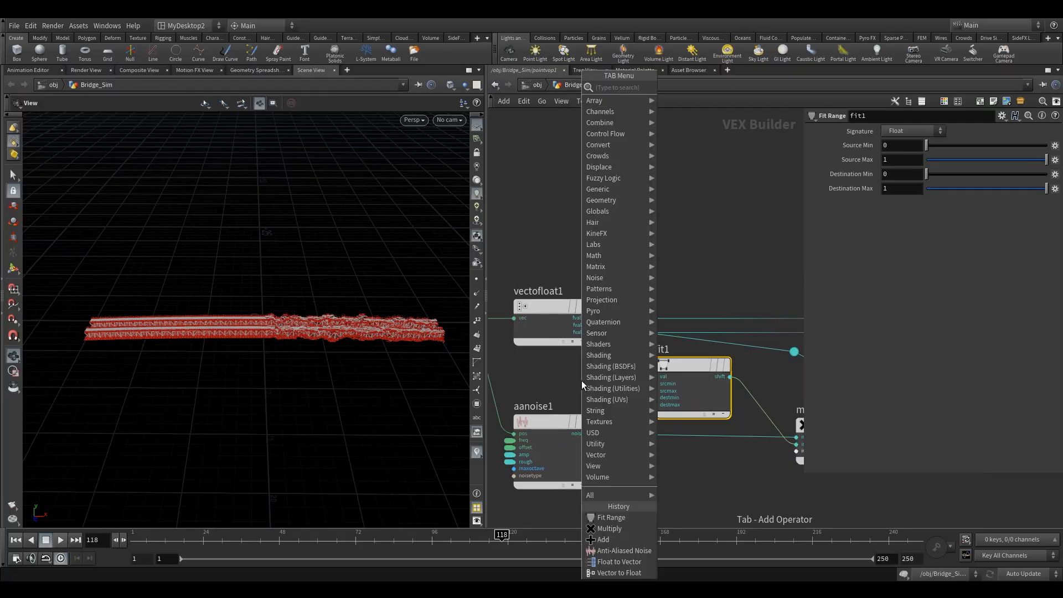
pyautogui.write('abs')
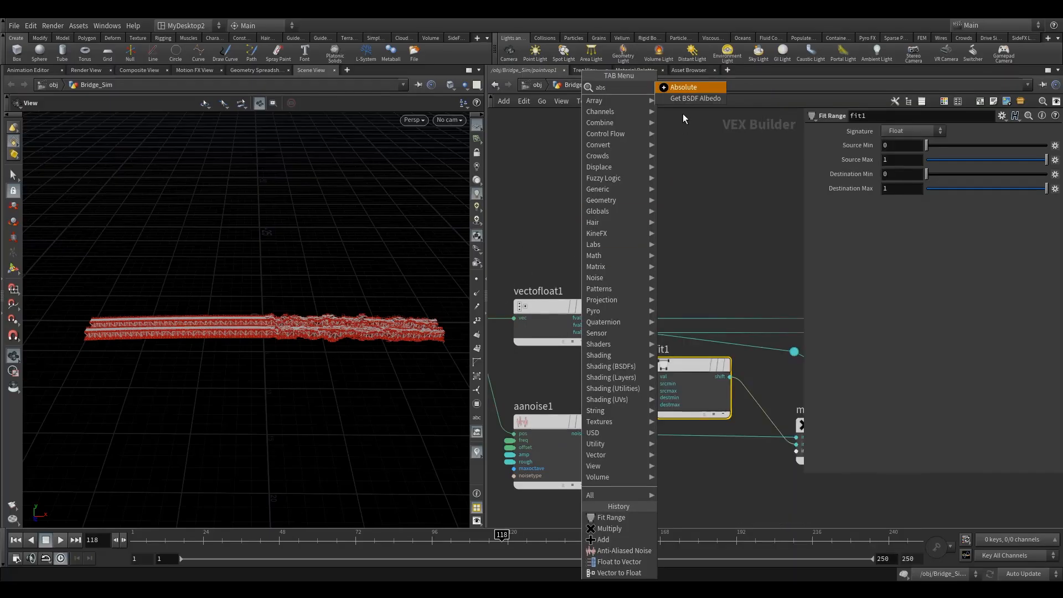
pyautogui.click(686, 89)
pyautogui.click(595, 375)
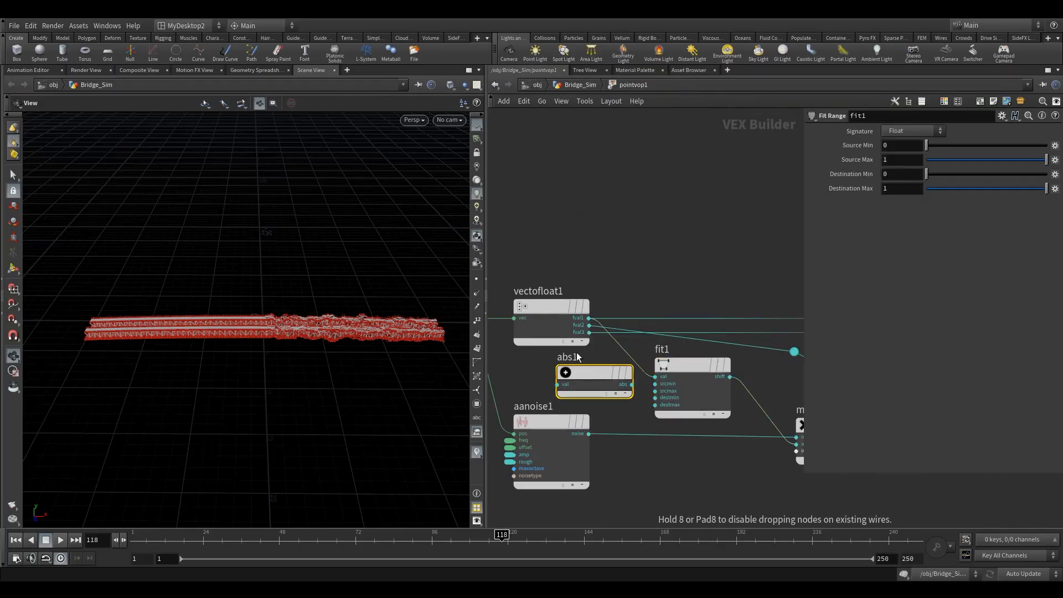
pyautogui.moveTo(558, 301); pyautogui.dragTo(563, 221)
pyautogui.moveTo(597, 372); pyautogui.dragTo(614, 313)
pyautogui.moveTo(642, 362); pyautogui.dragTo(533, 351, button='middle')
pyautogui.moveTo(597, 306); pyautogui.dragTo(548, 306)
pyautogui.moveTo(730, 362); pyautogui.dragTo(625, 363)
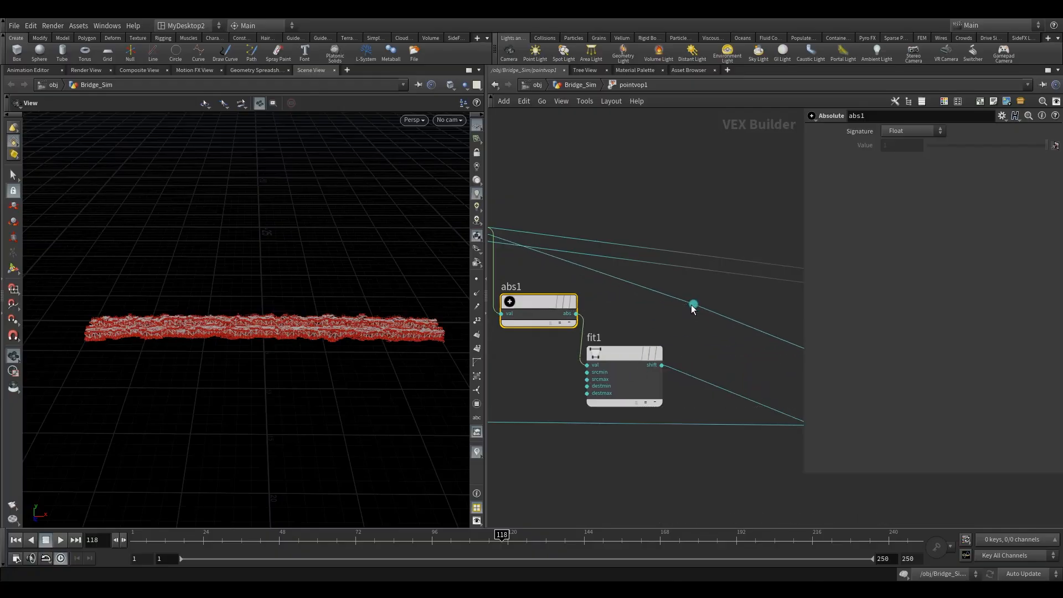
# Remove the dot on the fval2 wire and reconnect vectofloat1's fval2 to add1's second input
pyautogui.scroll(-5, 697, 302)
pyautogui.moveTo(661, 327); pyautogui.dragTo(618, 341, button='middle')
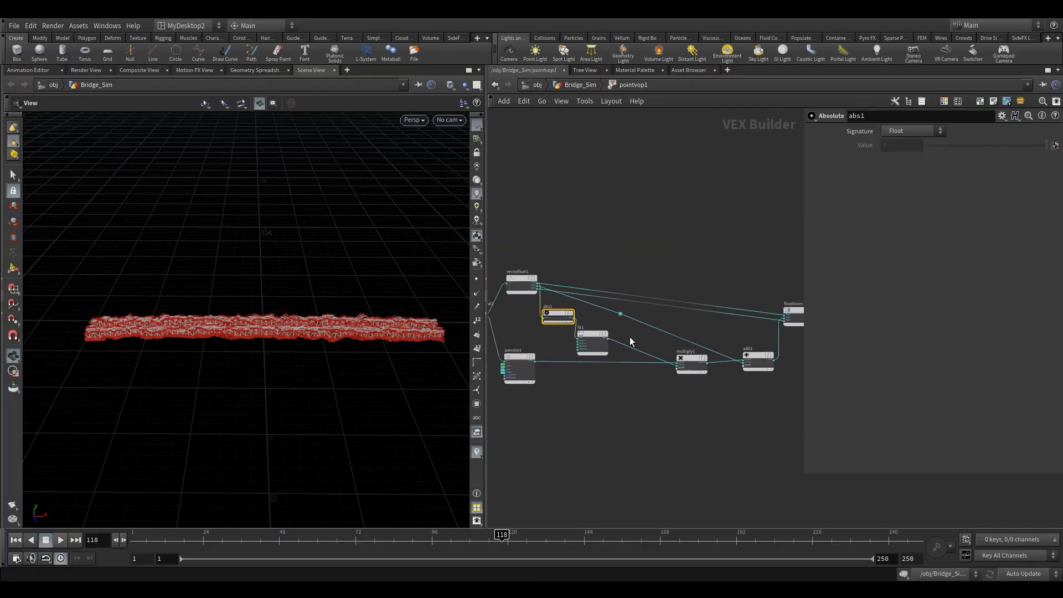
pyautogui.moveTo(620, 314); pyautogui.dragTo(635, 354)
pyautogui.click(635, 355)
pyautogui.scroll(3, 742, 364)
pyautogui.click(745, 365)
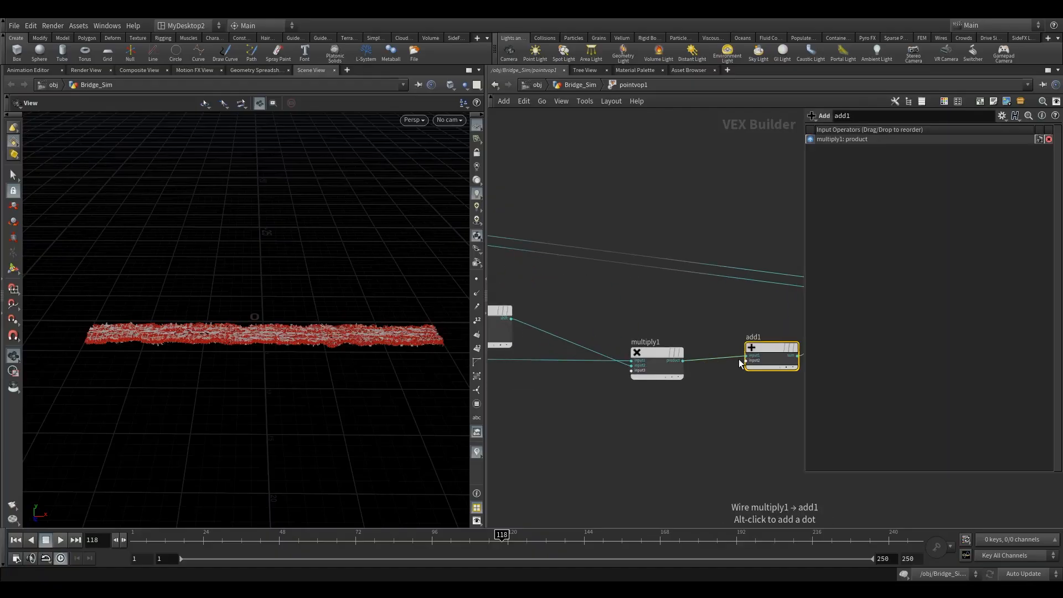
pyautogui.click(745, 361)
pyautogui.moveTo(645, 311); pyautogui.dragTo(754, 334, button='middle')
pyautogui.scroll(1, 754, 334)
pyautogui.scroll(-2, 755, 338)
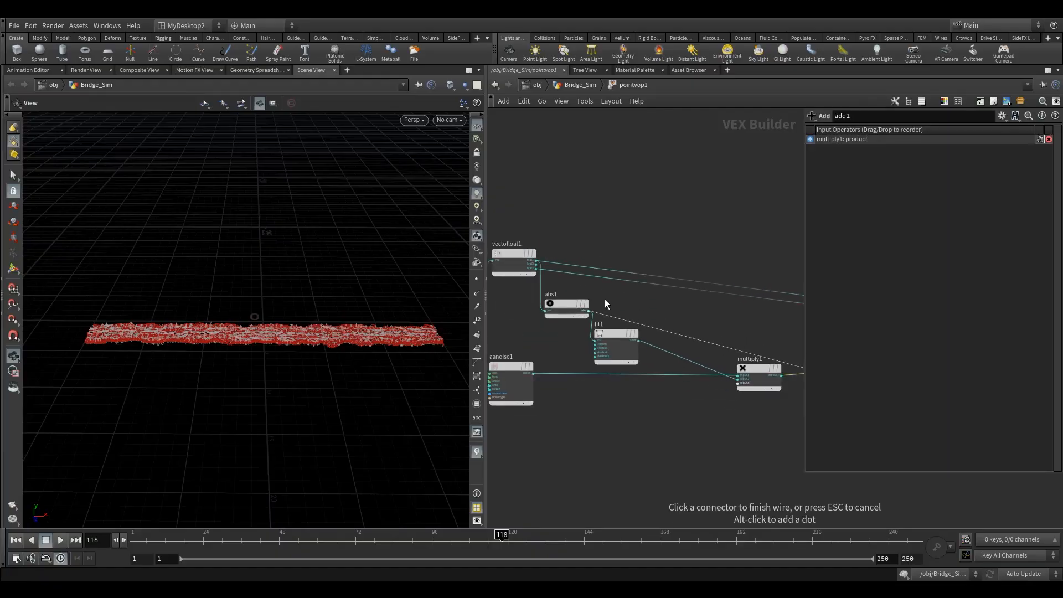
pyautogui.click(537, 265)
# Add a new dot to the wire from fval2 to add1 and route it above the other nodes
pyautogui.scroll(-2, 636, 327)
pyautogui.moveTo(612, 318); pyautogui.dragTo(580, 324, button='middle')
pyautogui.keyDown('alt'); pyautogui.moveTo(610, 310); pyautogui.dragTo(685, 247); pyautogui.keyUp('alt')
pyautogui.moveTo(632, 327); pyautogui.dragTo(710, 307, button='middle')
pyautogui.scroll(3, 627, 293)
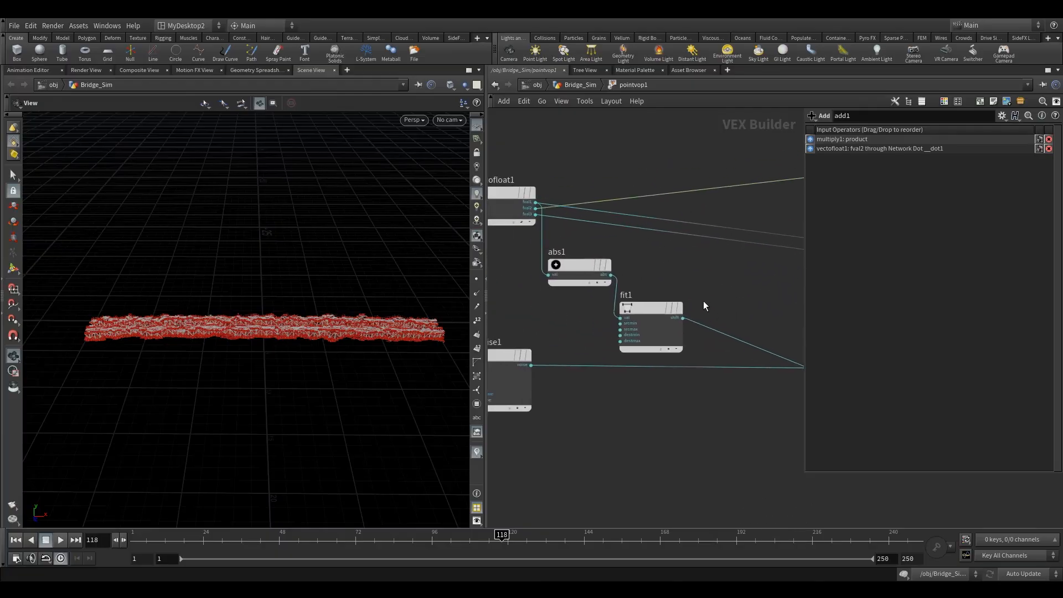
# Examine the Absolute node, the noise along the length of the bridge, and fit1's range settings
pyautogui.scroll(3, 627, 290)
pyautogui.click(519, 247)
pyautogui.moveTo(550, 312); pyautogui.dragTo(658, 340, button='middle')
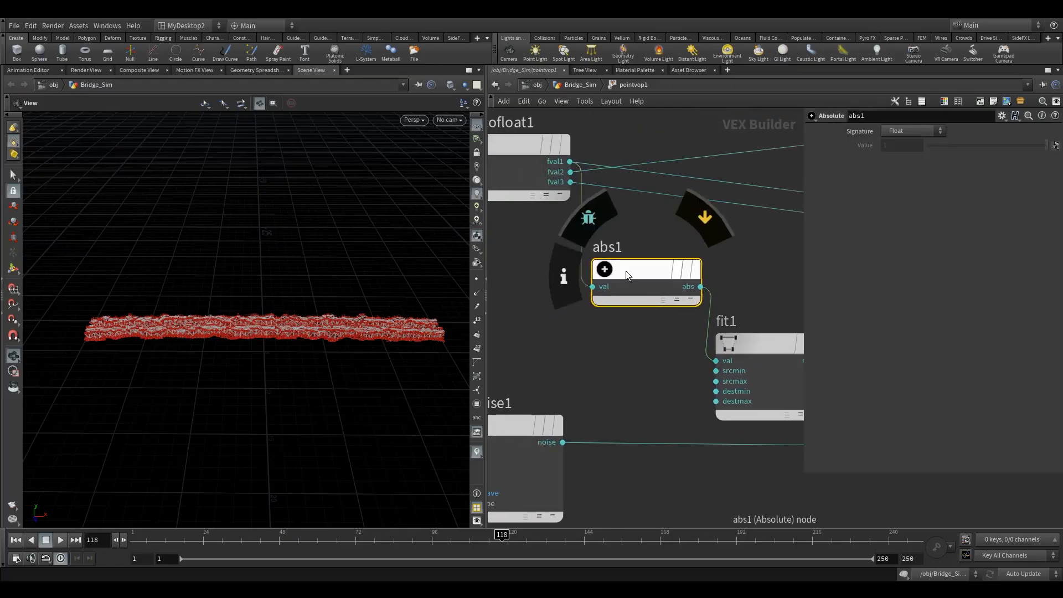
pyautogui.scroll(5, 332, 318)
pyautogui.moveTo(344, 316); pyautogui.dragTo(321, 389, button='middle')
pyautogui.scroll(-5, 232, 393)
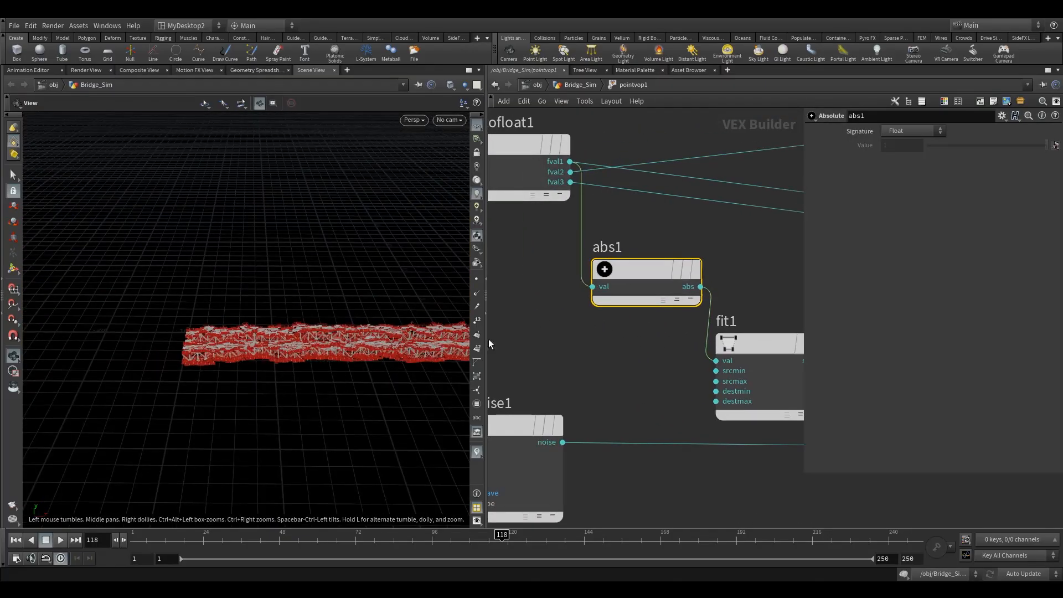
pyautogui.moveTo(731, 260); pyautogui.dragTo(618, 259, button='middle')
pyautogui.click(636, 359)
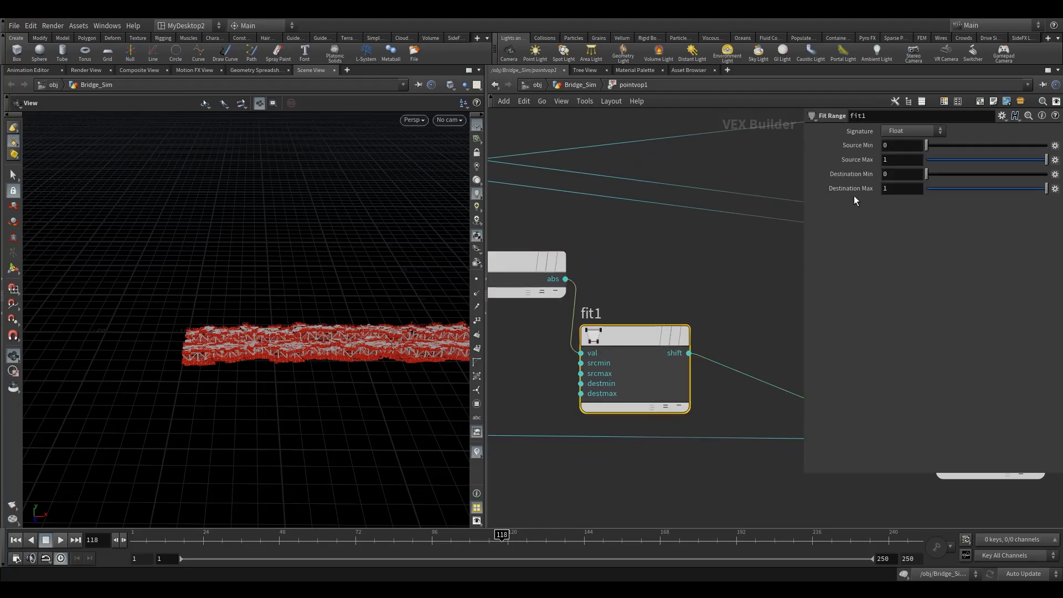
pyautogui.click(893, 149)
pyautogui.moveTo(370, 381); pyautogui.dragTo(172, 386, button='middle')
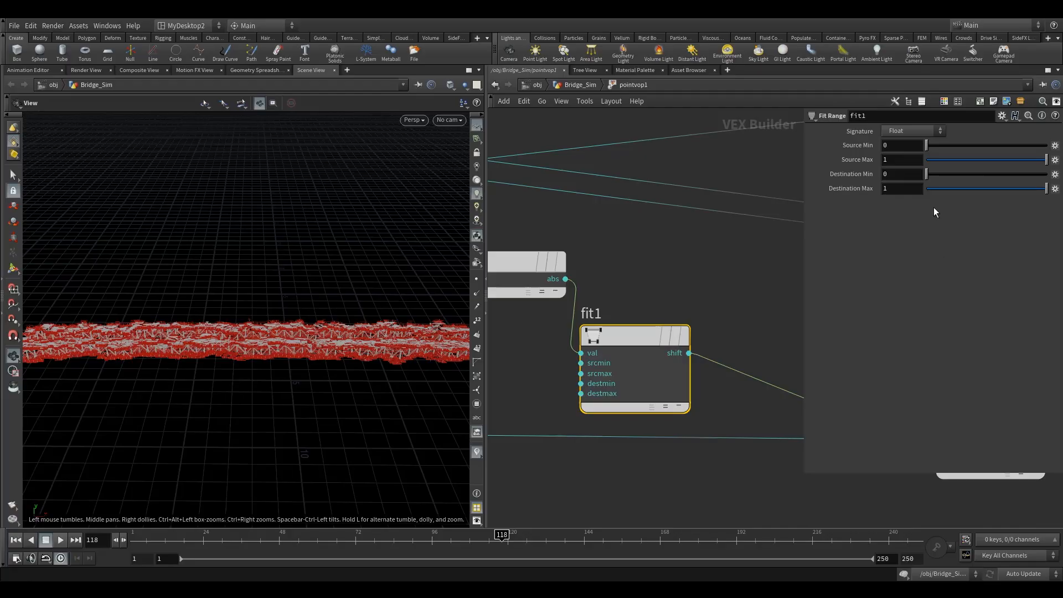
pyautogui.moveTo(317, 349); pyautogui.dragTo(178, 375)
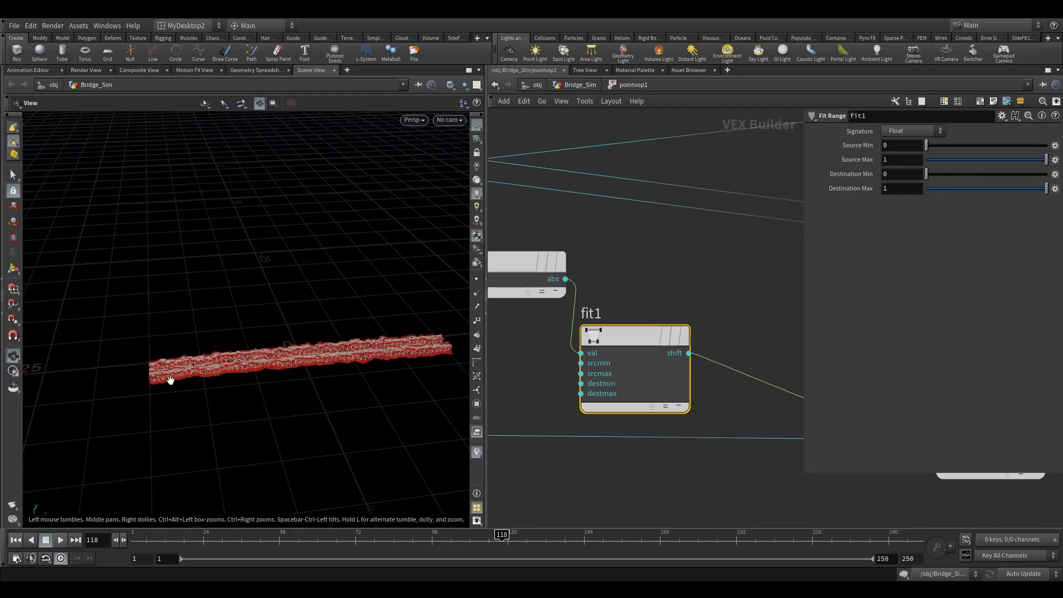
# Set fit1's Source Max to 15 and view the noise along the bridge
pyautogui.click(911, 158)
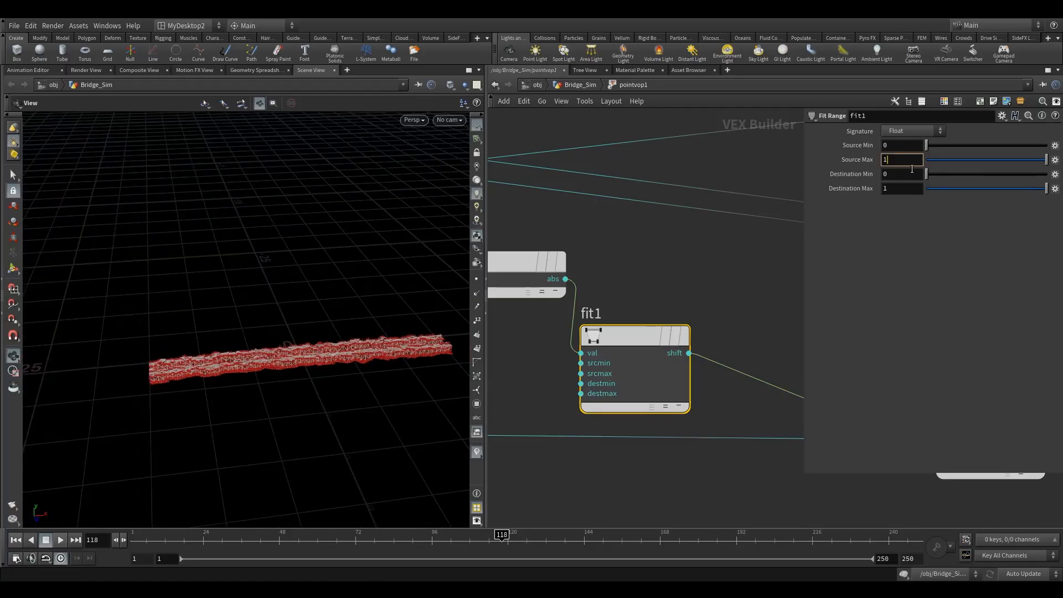
pyautogui.press('Return')
pyautogui.moveTo(262, 373); pyautogui.dragTo(309, 360)
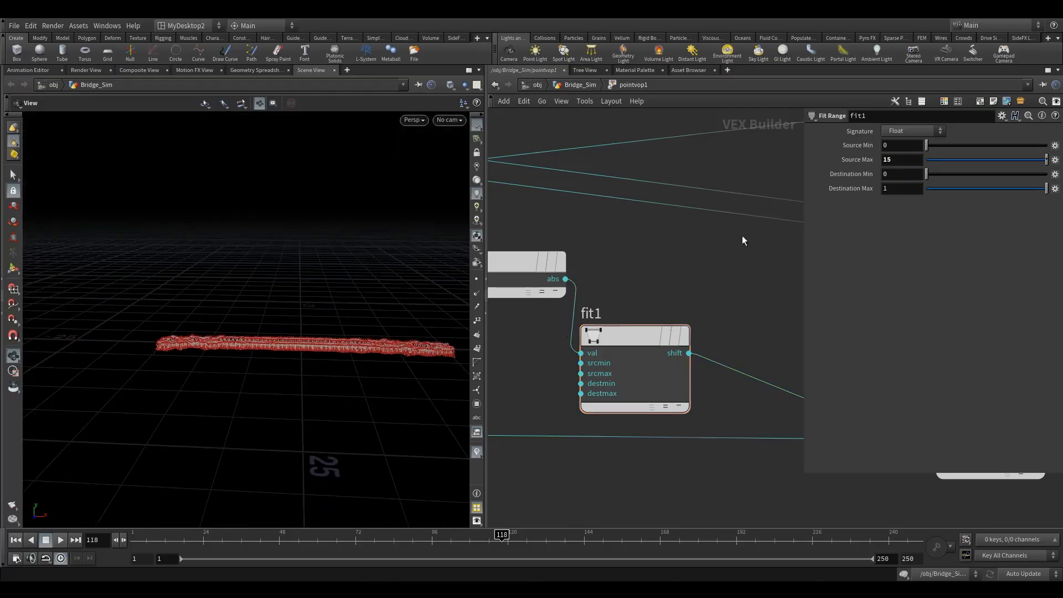
# Promote fit1's destmin and destmax inputs as parameters and return to the Bridge_Sim network
pyautogui.scroll(3, 605, 349)
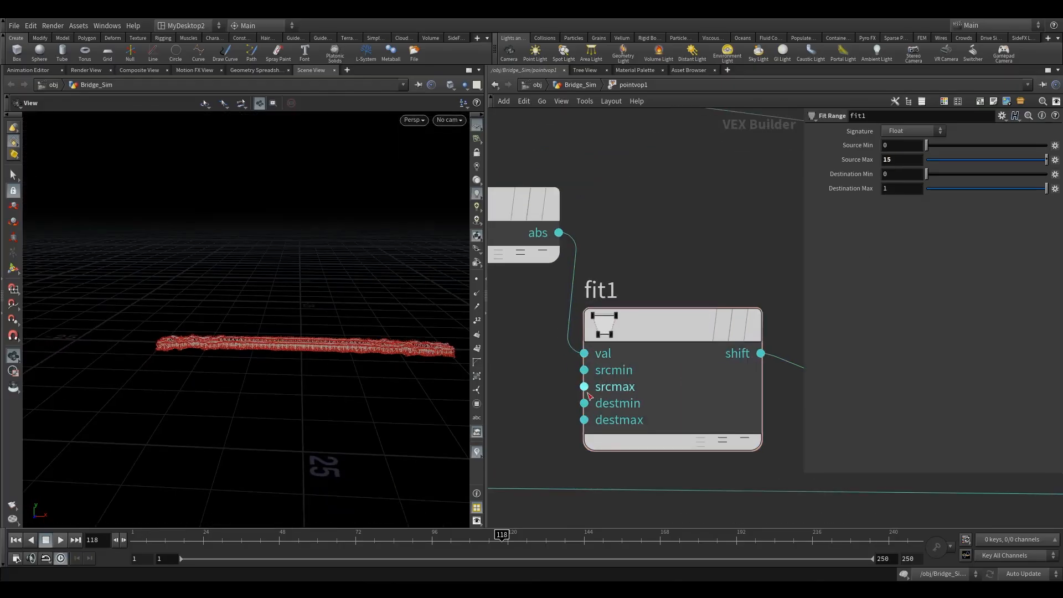
pyautogui.rightClick(585, 408)
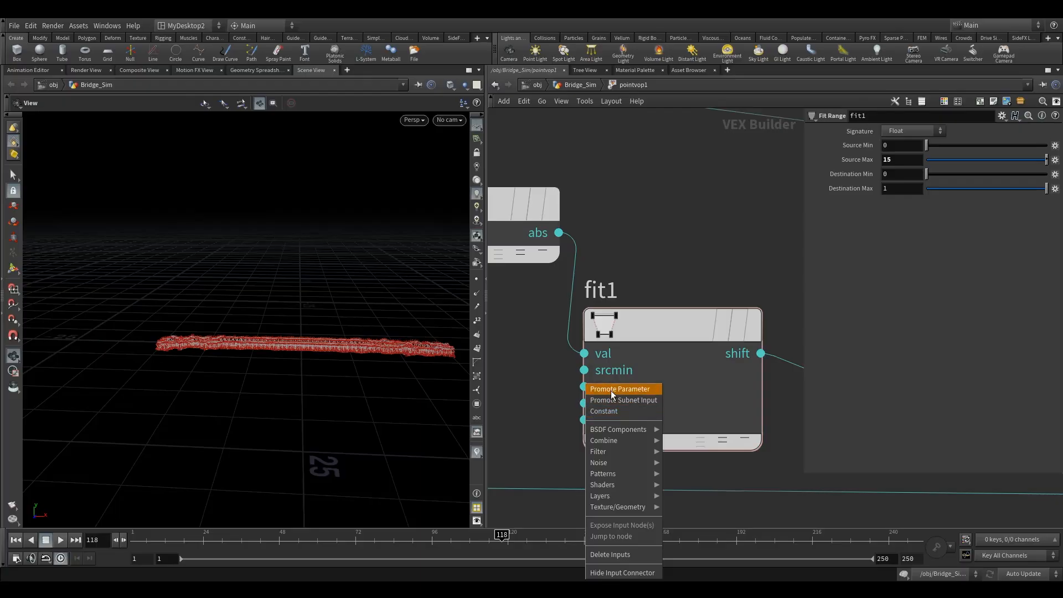
pyautogui.click(609, 389)
pyautogui.rightClick(584, 419)
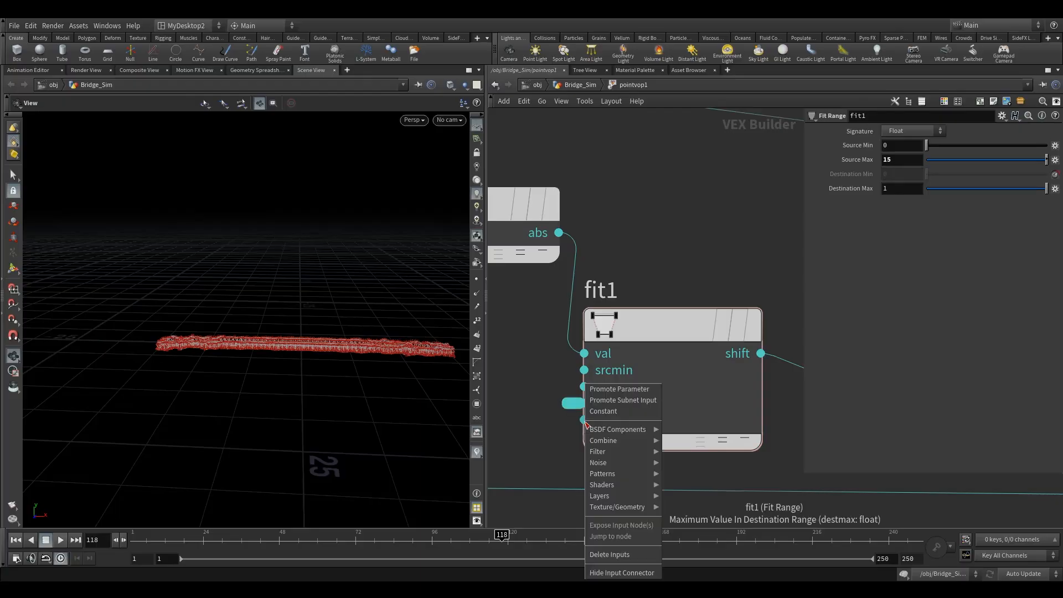
pyautogui.click(609, 391)
pyautogui.moveTo(347, 351); pyautogui.dragTo(221, 354)
pyautogui.click(577, 85)
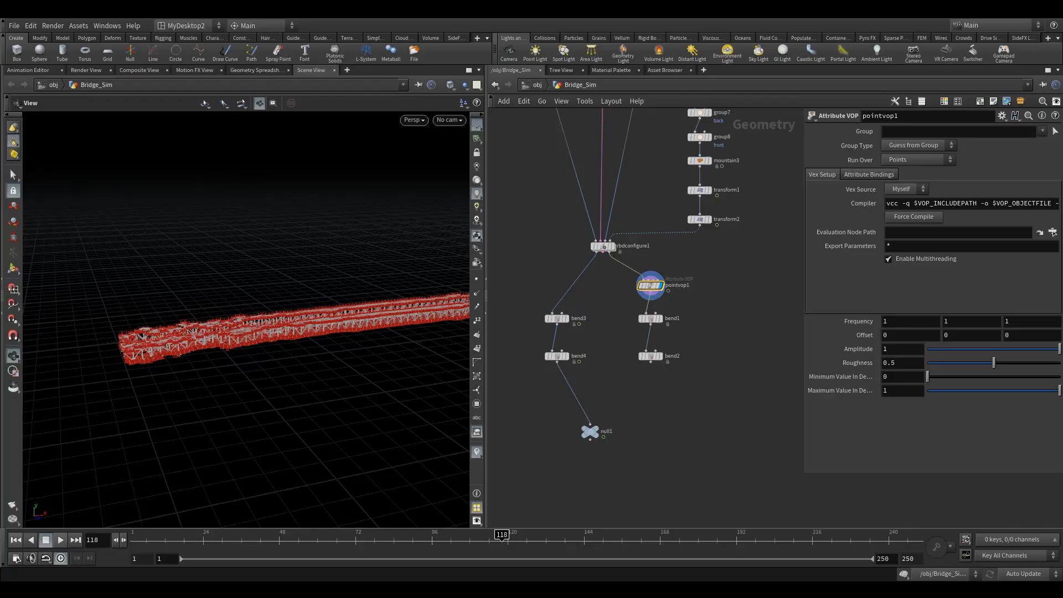
# Widen the scene view and set pointvop1's destination range to Minimum 1 and Maximum 0
pyautogui.moveTo(244, 340); pyautogui.dragTo(292, 340)
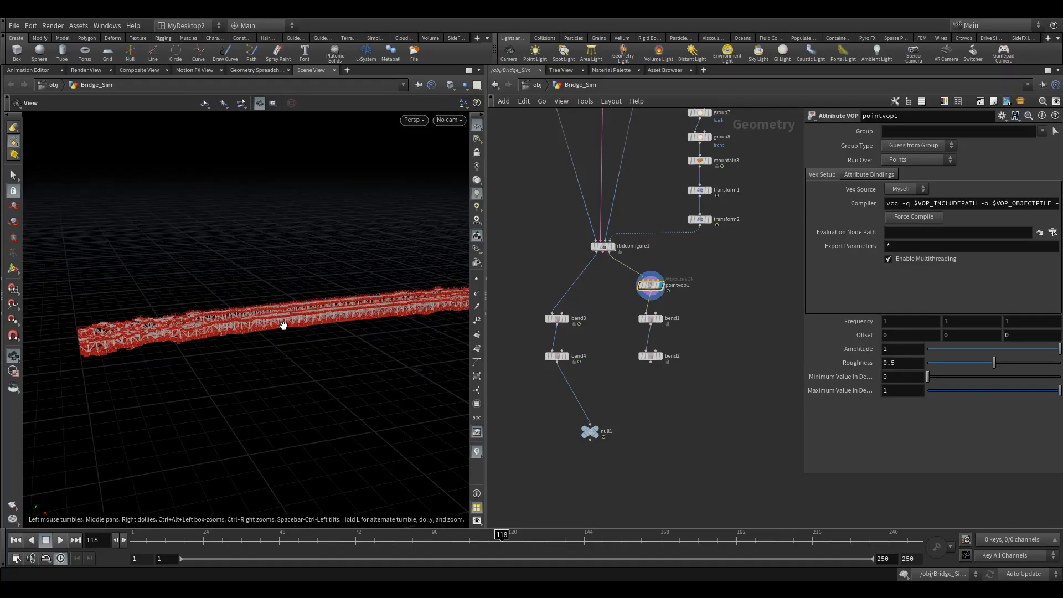
pyautogui.scroll(1, 141, 327)
pyautogui.moveTo(489, 306); pyautogui.dragTo(512, 307)
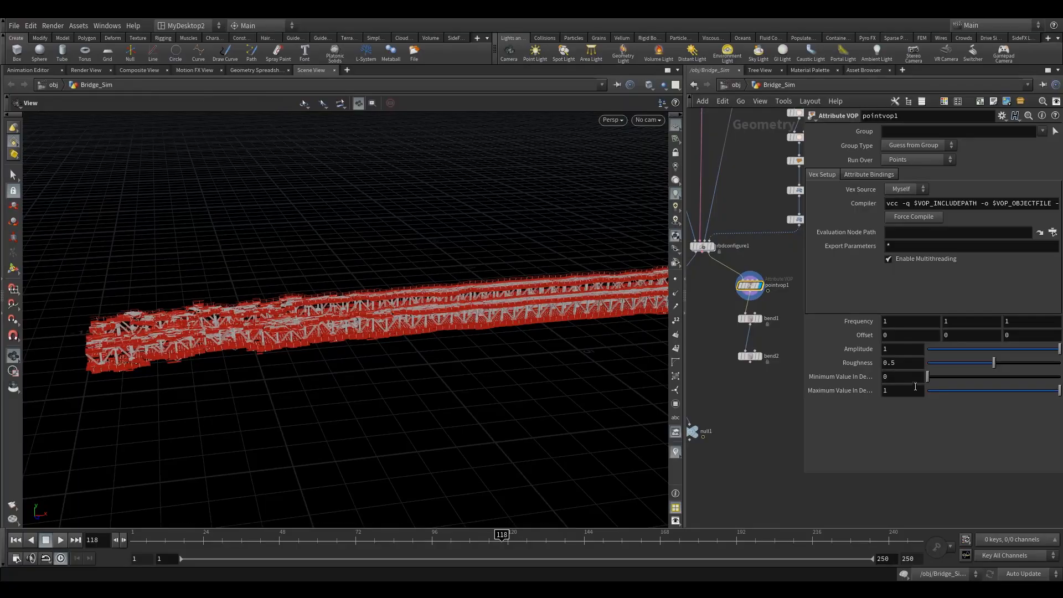
pyautogui.press('BackSpace')
pyautogui.write('0')
pyautogui.hotkey('shift', 'Tab')
pyautogui.write('1')
pyautogui.press('Return')
pyautogui.moveTo(472, 311); pyautogui.dragTo(409, 304)
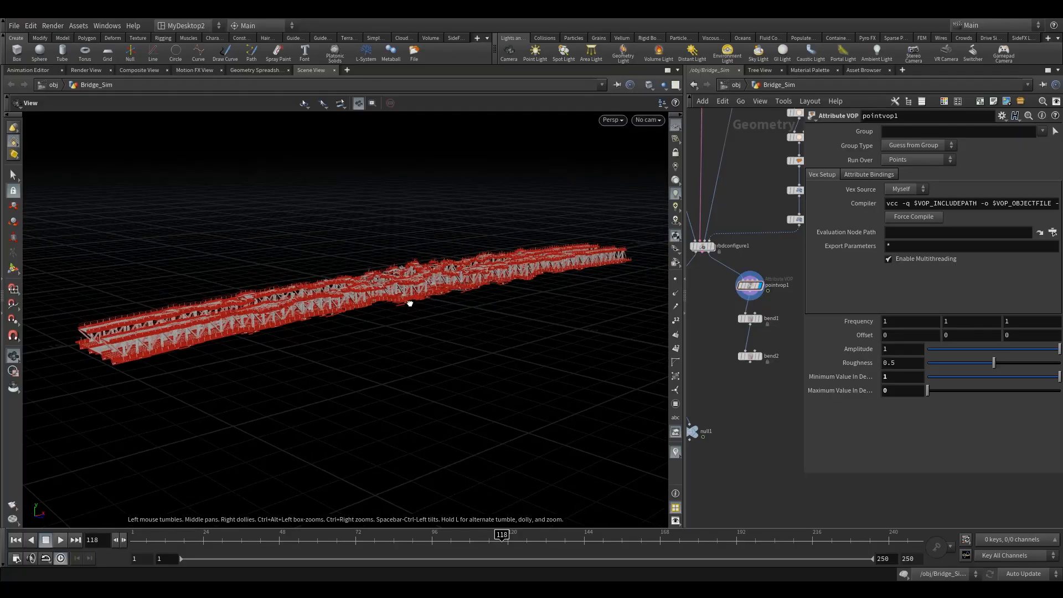
# Set pointvop1's Minimum Value in Destination to .3 and view the noise on the bridge up close
pyautogui.click(917, 376)
pyautogui.write('.3')
pyautogui.press('Return')
pyautogui.moveTo(422, 289)
pyautogui.mouseDown()
pyautogui.moveTo(367, 270)
pyautogui.moveTo(406, 287)
pyautogui.mouseUp()
pyautogui.moveTo(406, 287); pyautogui.dragTo(722, 312, button='right')
# Set the noise Frequency to .1 on all three axes
pyautogui.click(908, 323)
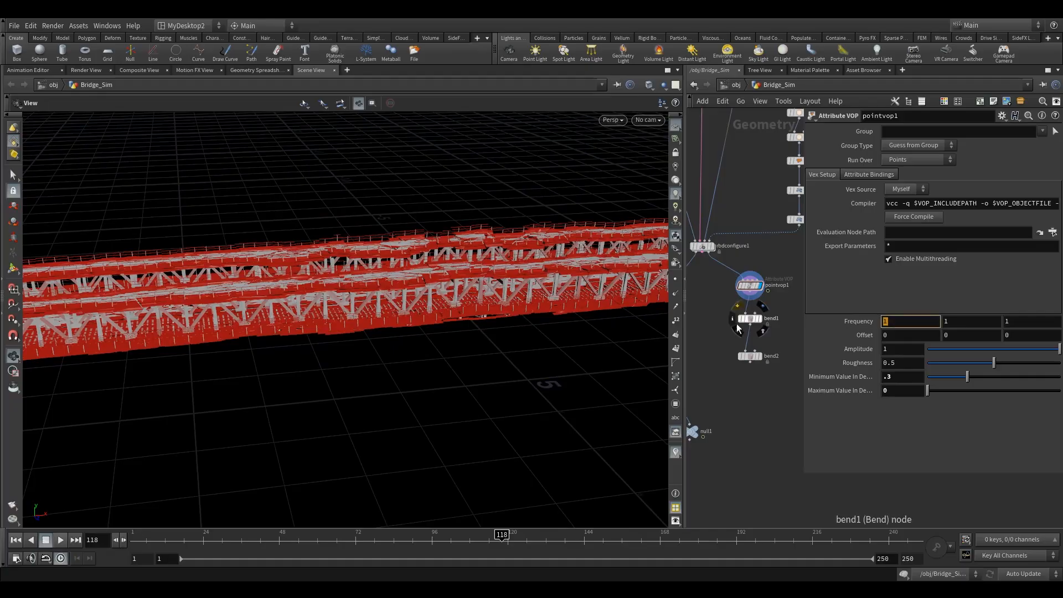
pyautogui.write('.1')
pyautogui.press('Tab')
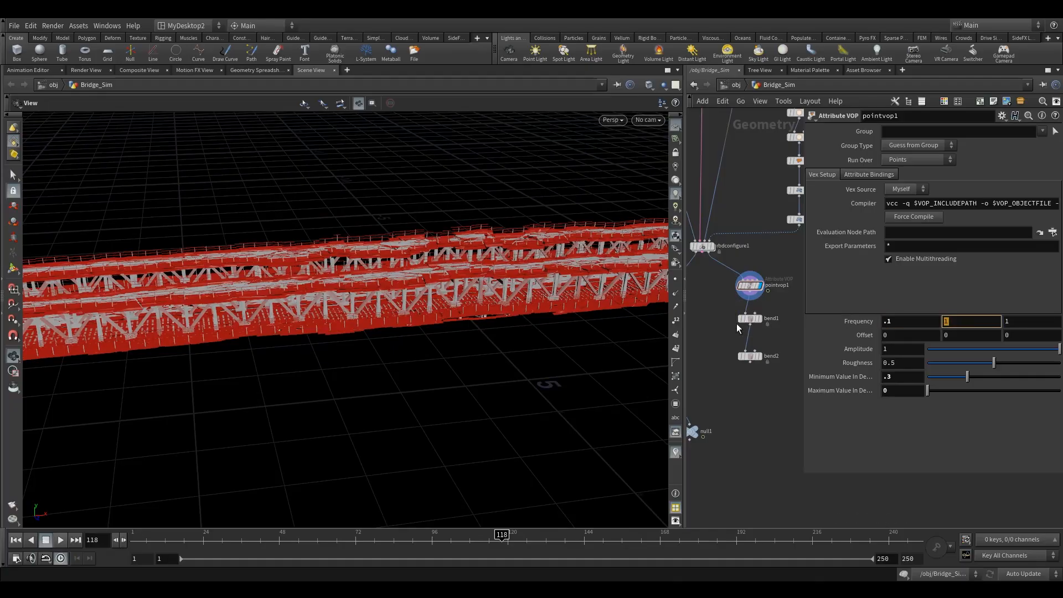
pyautogui.write('.12')
pyautogui.press('Tab')
pyautogui.write('.1')
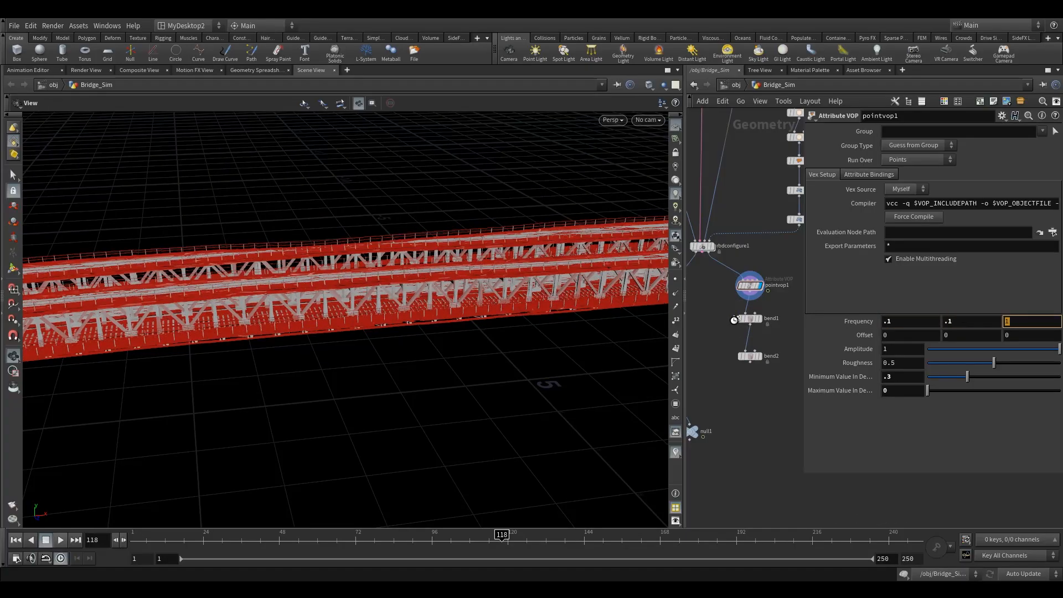
pyautogui.press('Return')
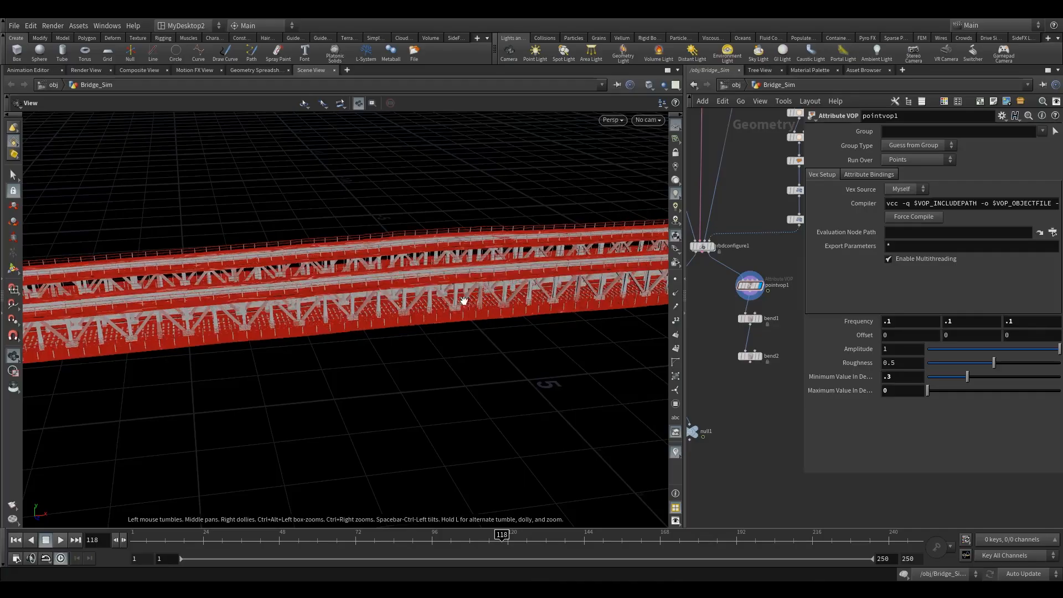
# Inspect the noise along the bridge deck and try shifting the noise's first Offset value to -10.4
pyautogui.moveTo(308, 289); pyautogui.dragTo(517, 296)
pyautogui.scroll(5, 388, 303)
pyautogui.moveTo(517, 296); pyautogui.dragTo(327, 338, button='middle')
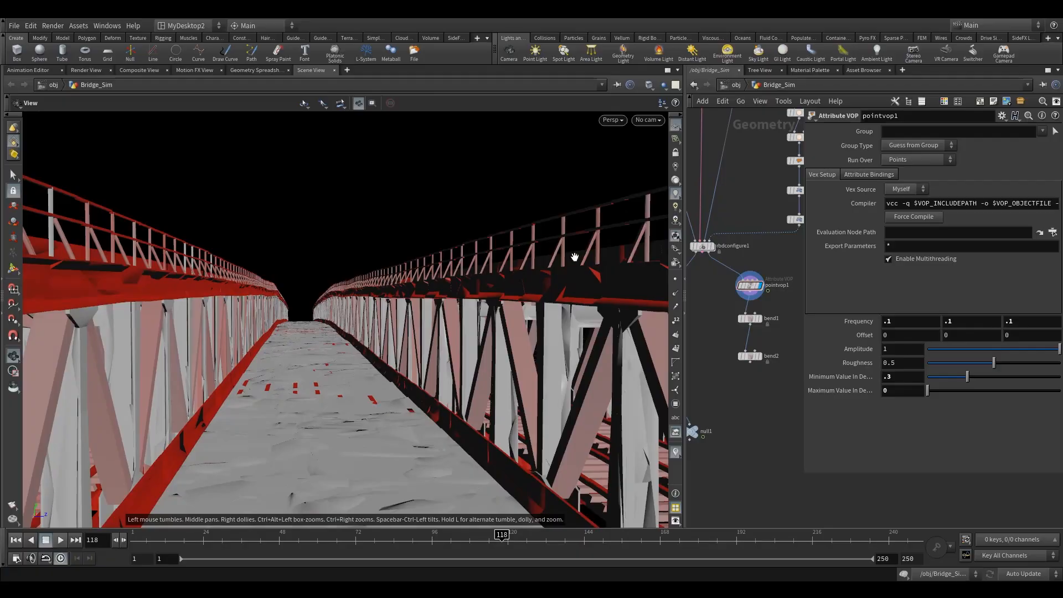
pyautogui.moveTo(426, 276); pyautogui.dragTo(593, 353)
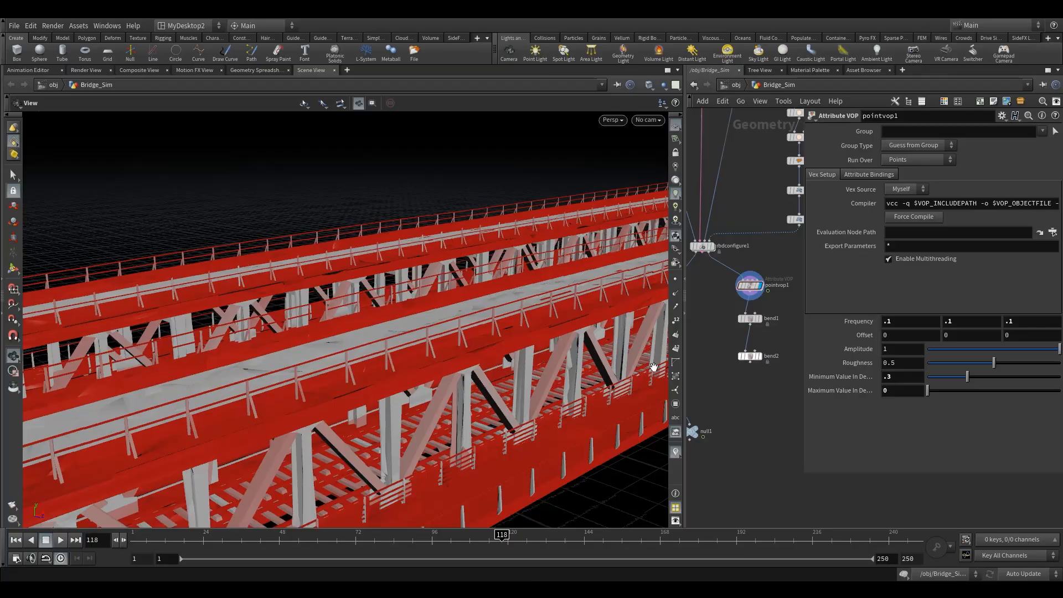
pyautogui.moveTo(387, 288); pyautogui.dragTo(452, 330)
pyautogui.moveTo(453, 330); pyautogui.dragTo(332, 415, button='right')
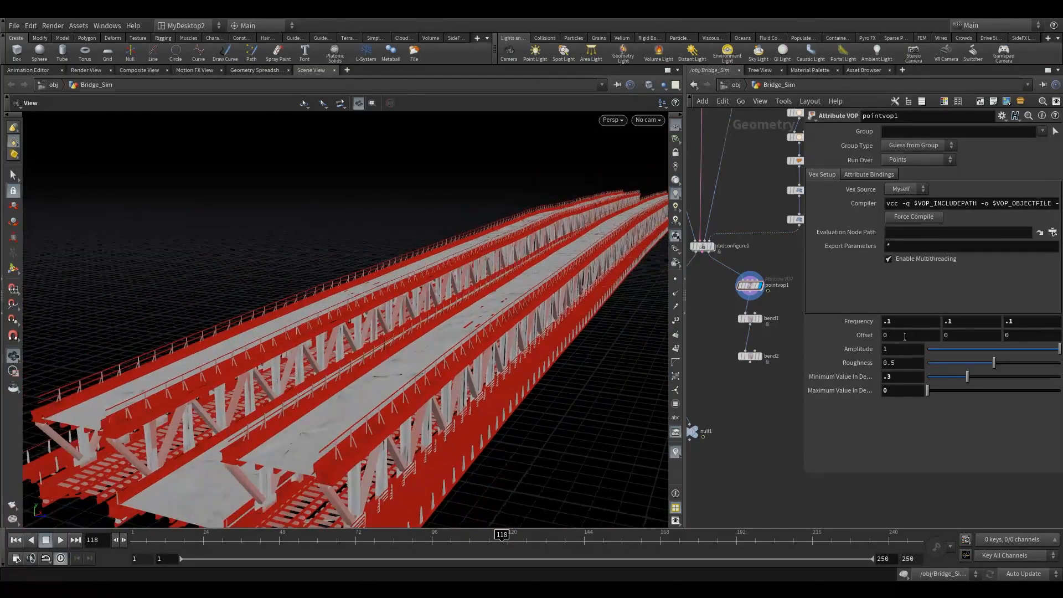
pyautogui.moveTo(901, 335)
pyautogui.mouseDown(button='middle')
pyautogui.moveTo(1042, 338)
pyautogui.moveTo(907, 337)
pyautogui.moveTo(898, 327)
pyautogui.mouseUp(button='middle')
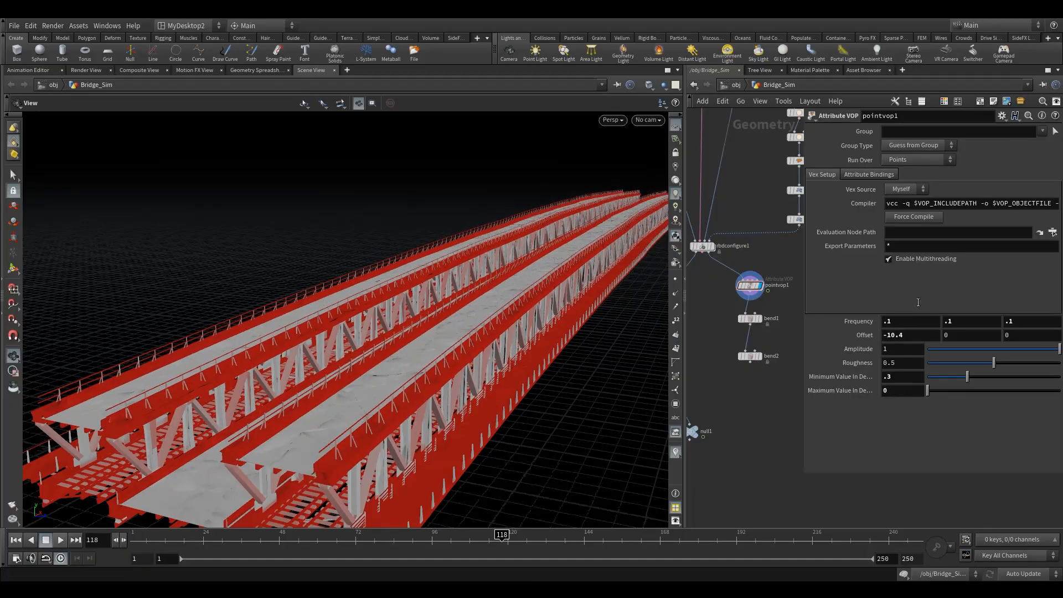
# Animate the noise's first Offset value with the expression $T*0.2 and return to frame 1
pyautogui.click(932, 334)
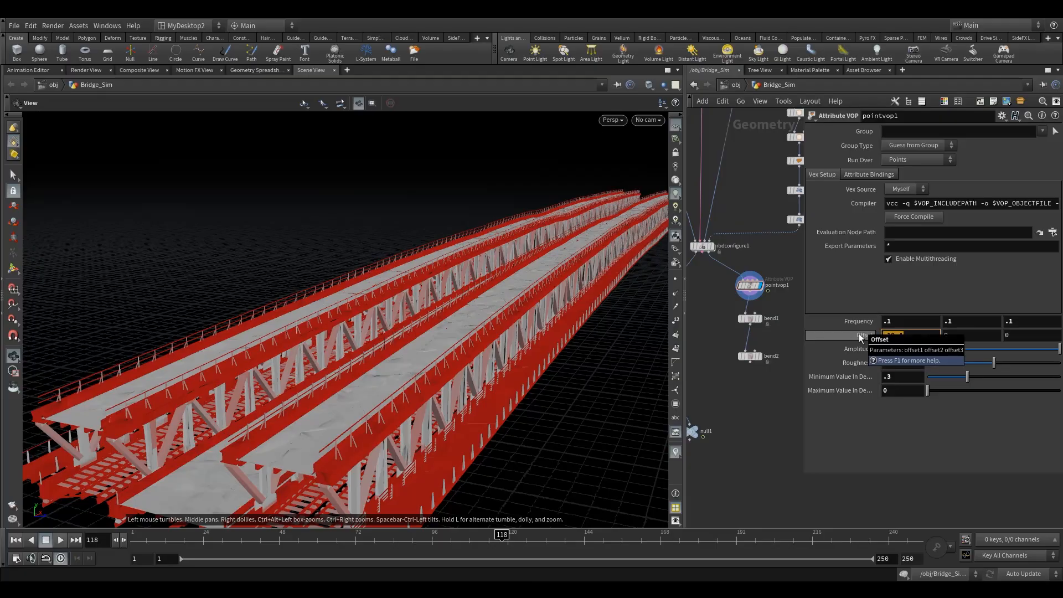
pyautogui.write('$T')
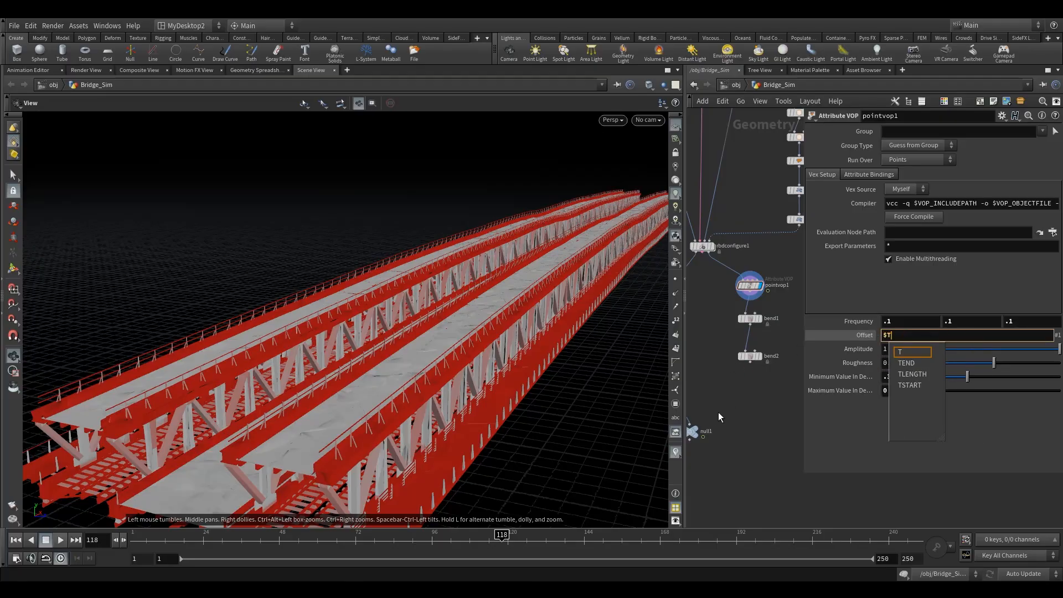
pyautogui.write('*')
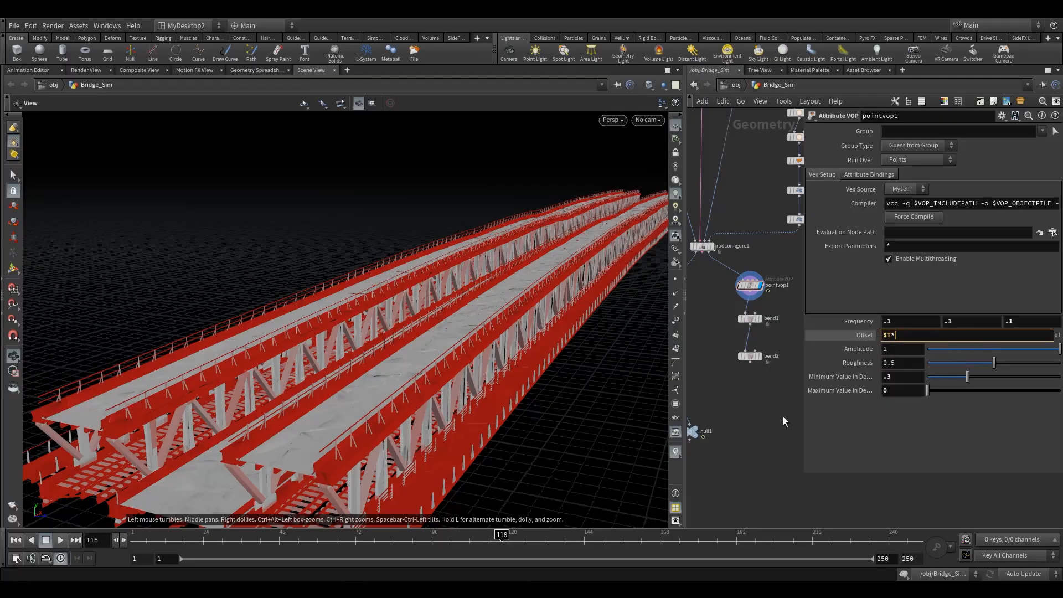
pyautogui.write('0.2')
pyautogui.press('Return')
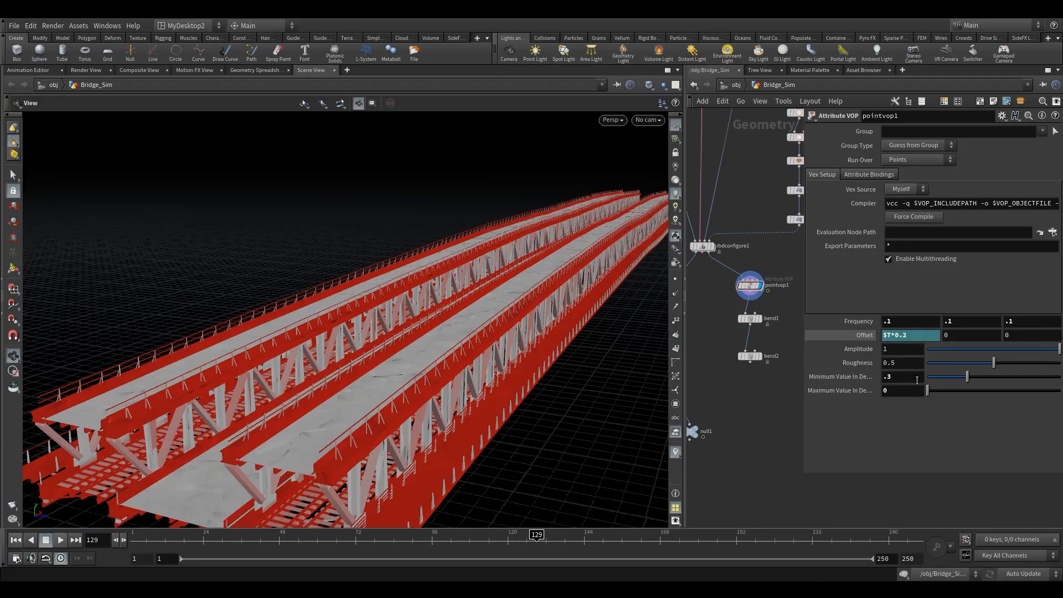
pyautogui.click(15, 539)
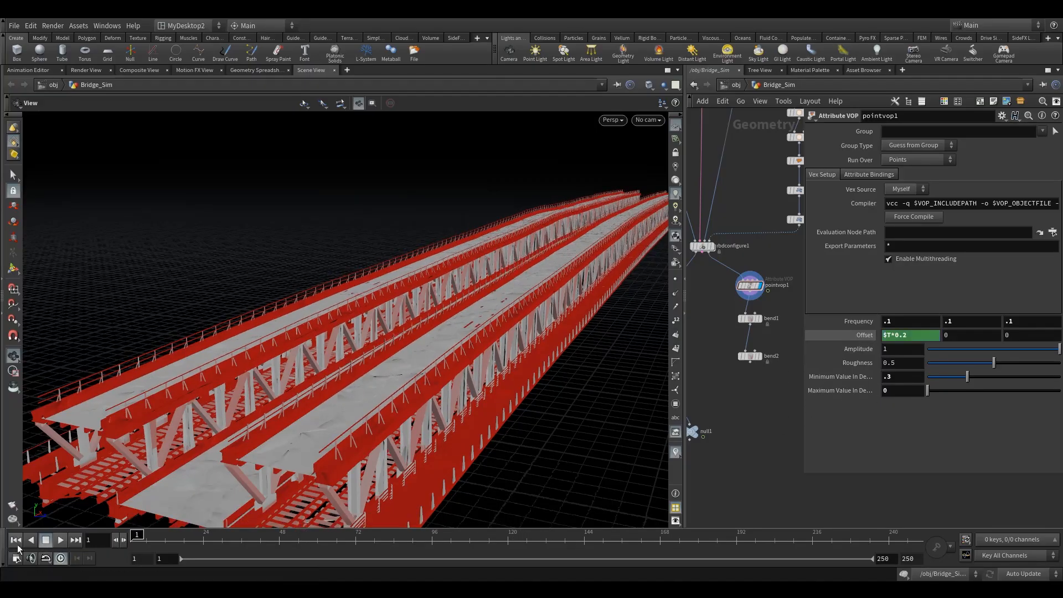
# Examine the bridge's shape at frame 1 and bend1's twist expression, with the network view widened again
pyautogui.moveTo(441, 315); pyautogui.dragTo(386, 312)
pyautogui.click(747, 318)
pyautogui.click(749, 285)
pyautogui.click(750, 318)
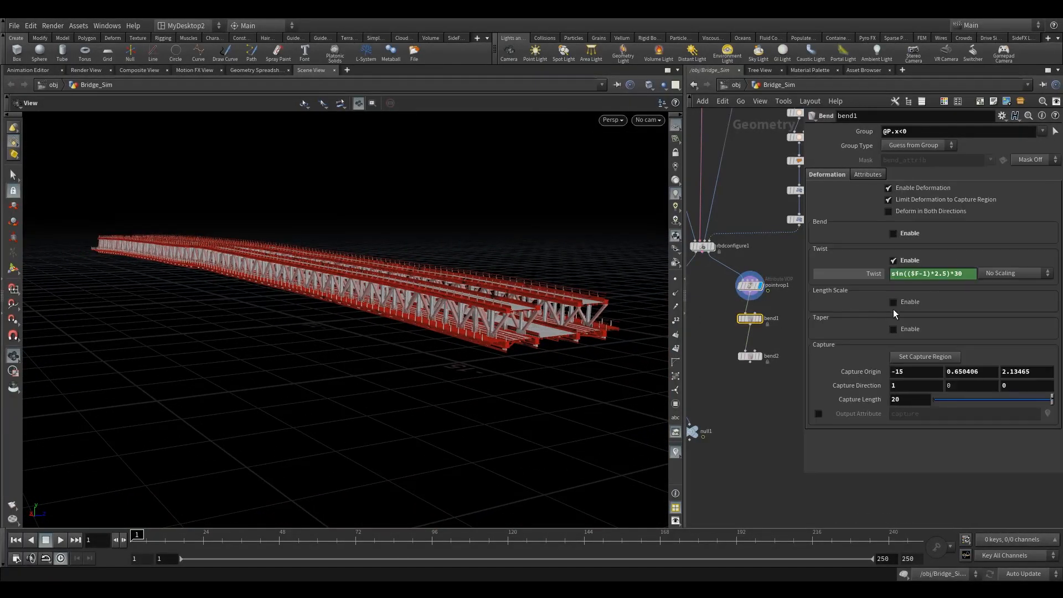
pyautogui.moveTo(363, 295); pyautogui.dragTo(392, 314)
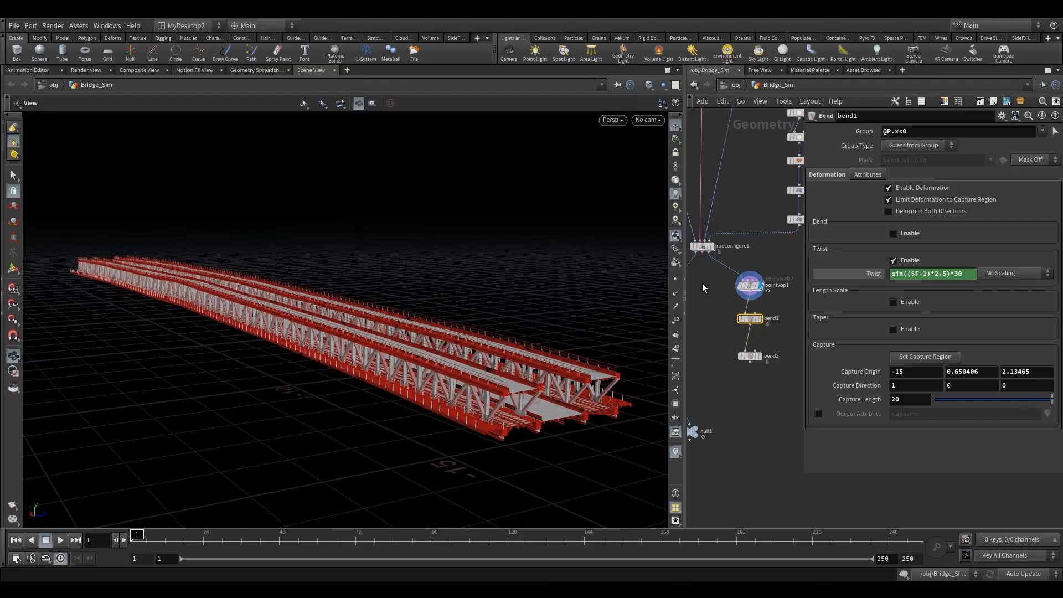
pyautogui.moveTo(684, 285); pyautogui.dragTo(481, 285)
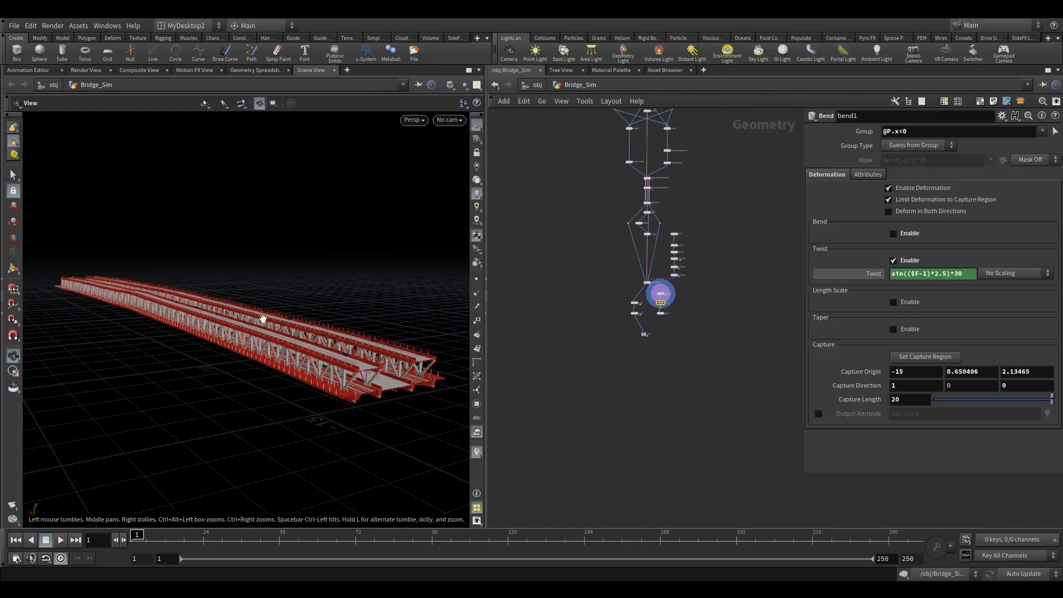
pyautogui.scroll(5, 660, 310)
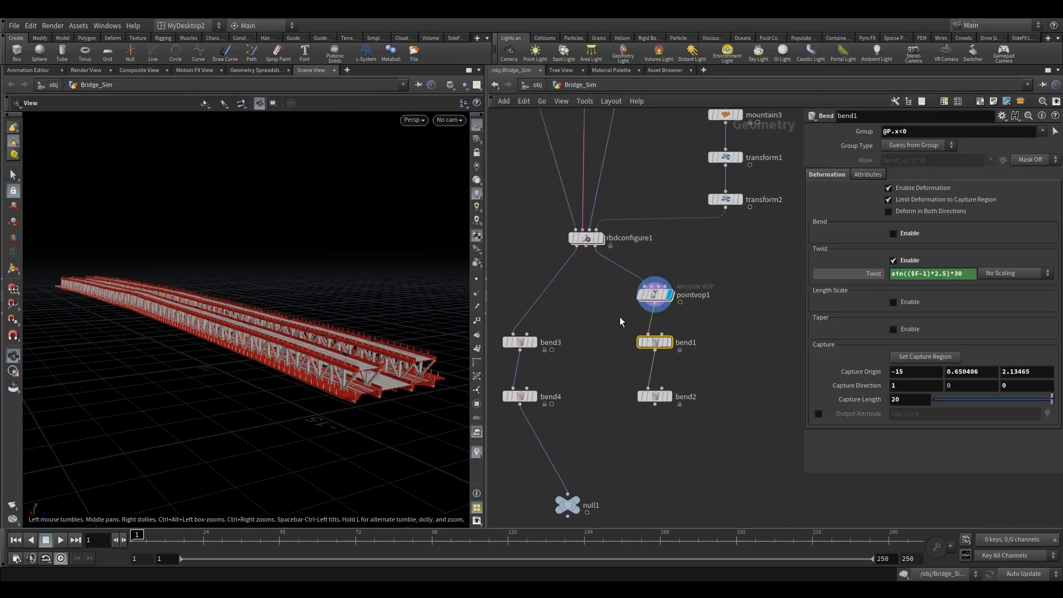
# Set pointvop1's Amplitude to 0 and keyframe it at frame 1
pyautogui.click(655, 294)
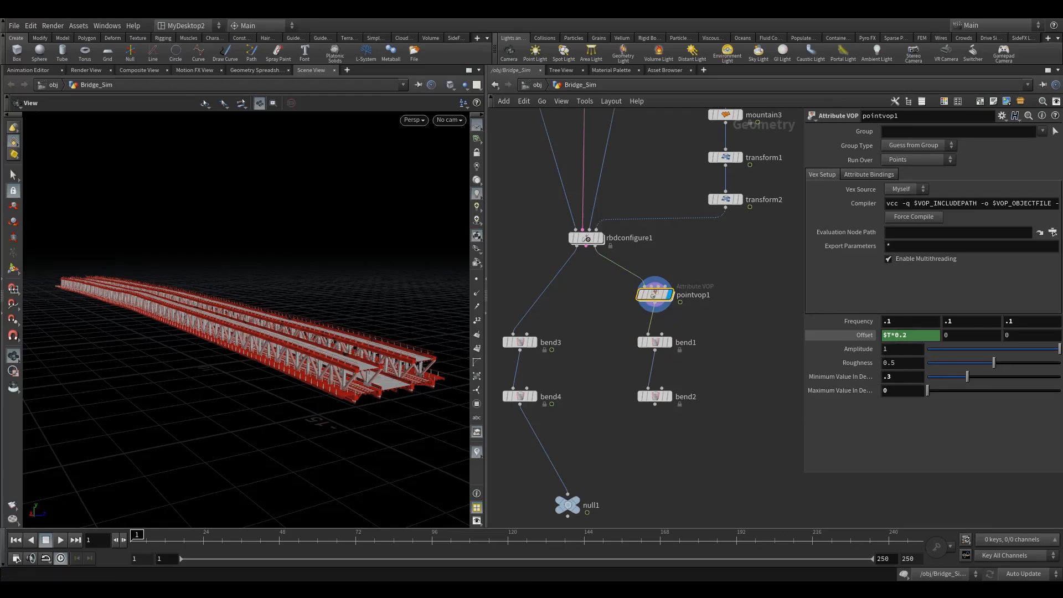
pyautogui.moveTo(903, 349); pyautogui.dragTo(723, 362)
pyautogui.write('0')
pyautogui.press('Return')
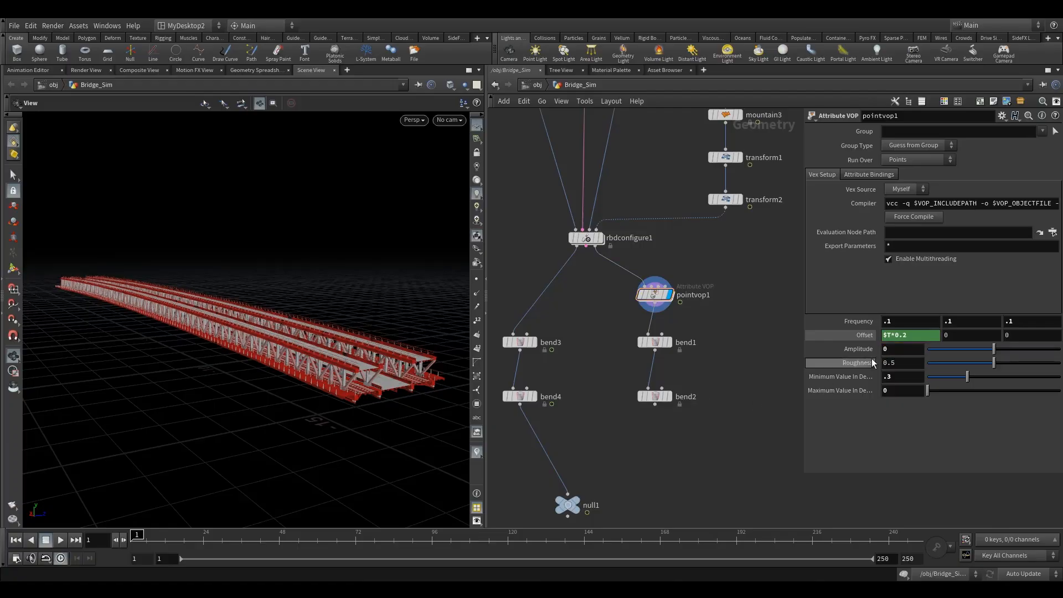
pyautogui.keyDown('alt'); pyautogui.click(868, 346); pyautogui.keyUp('alt')
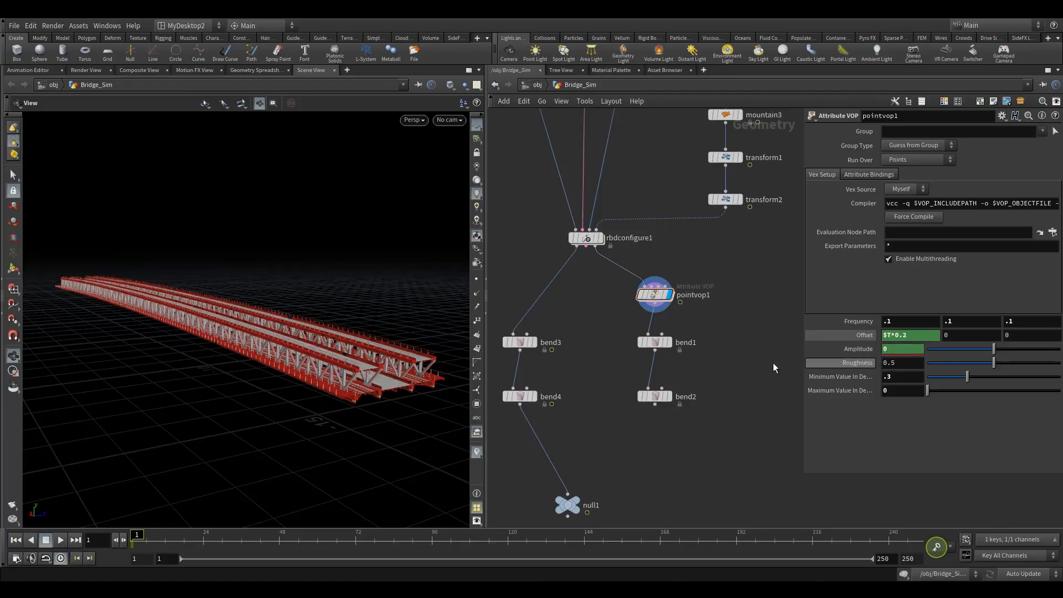
pyautogui.moveTo(637, 278)
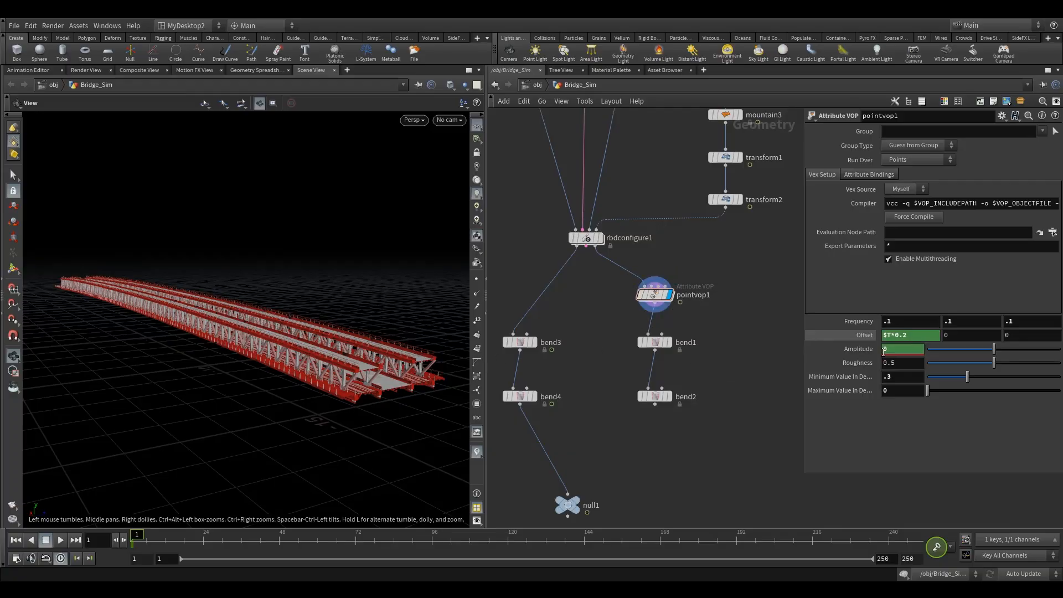
# Keyframe pointvop1's Amplitude at 1 on frame 24
pyautogui.click(203, 536)
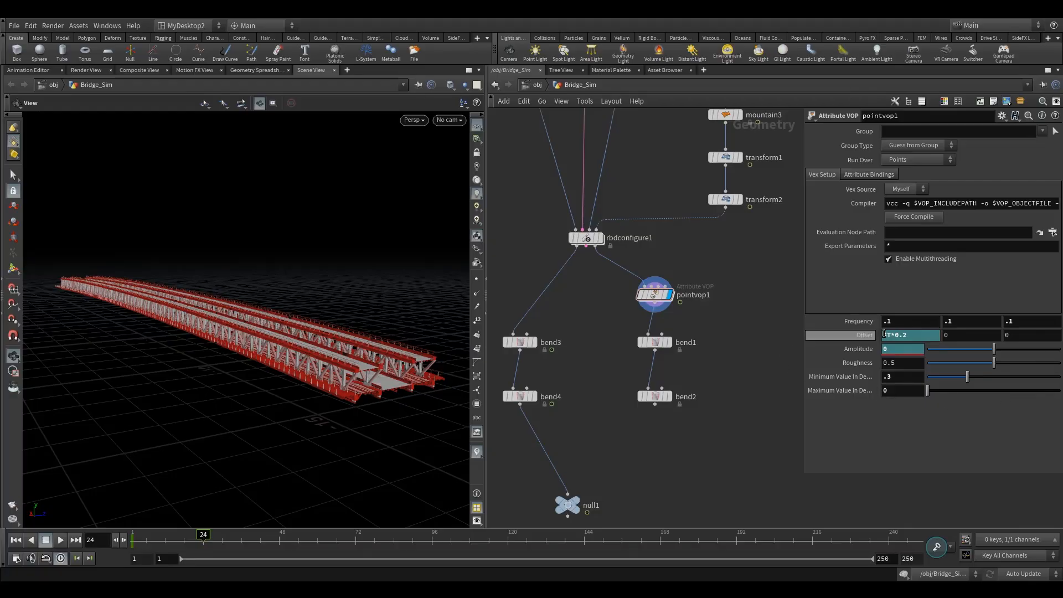
pyautogui.click(895, 350)
pyautogui.write('1')
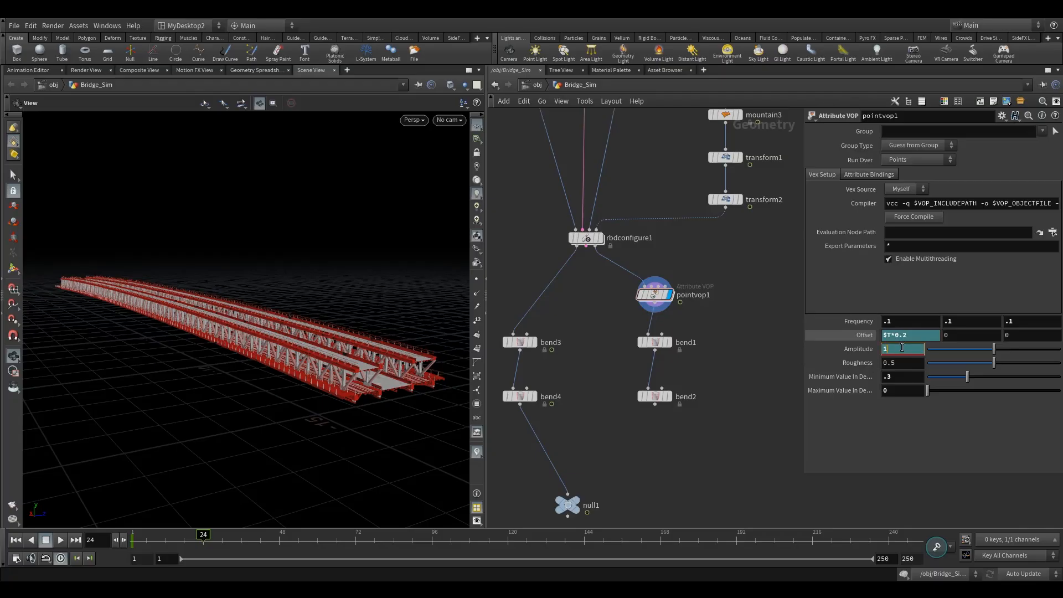
pyautogui.press('Return')
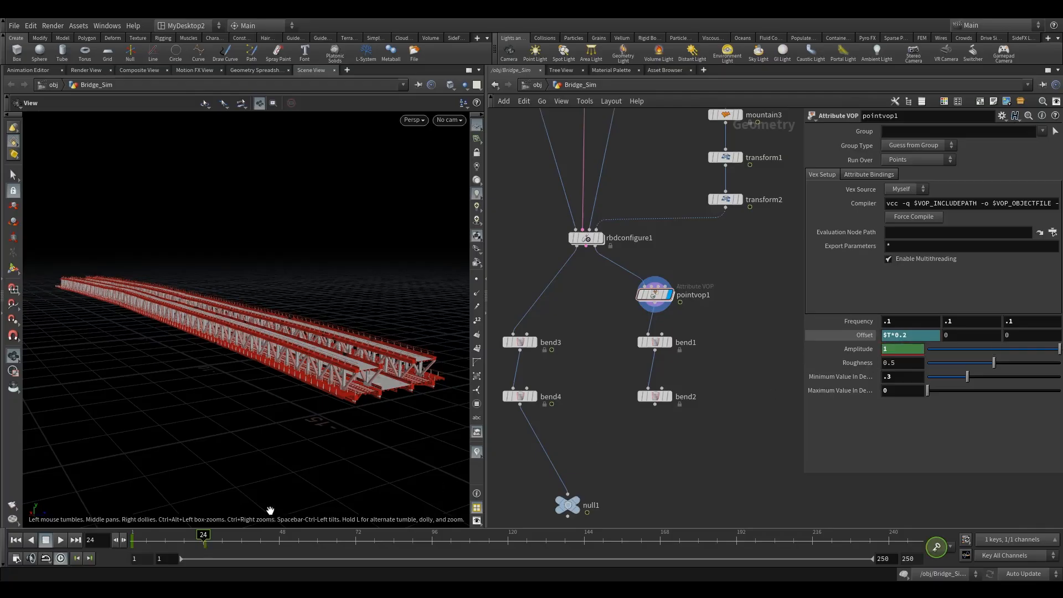
# Scrub between frames 1 and 25 to check the amplitude animation, then view the bridge end-on and return to frame 1
pyautogui.moveTo(204, 536); pyautogui.dragTo(33, 538)
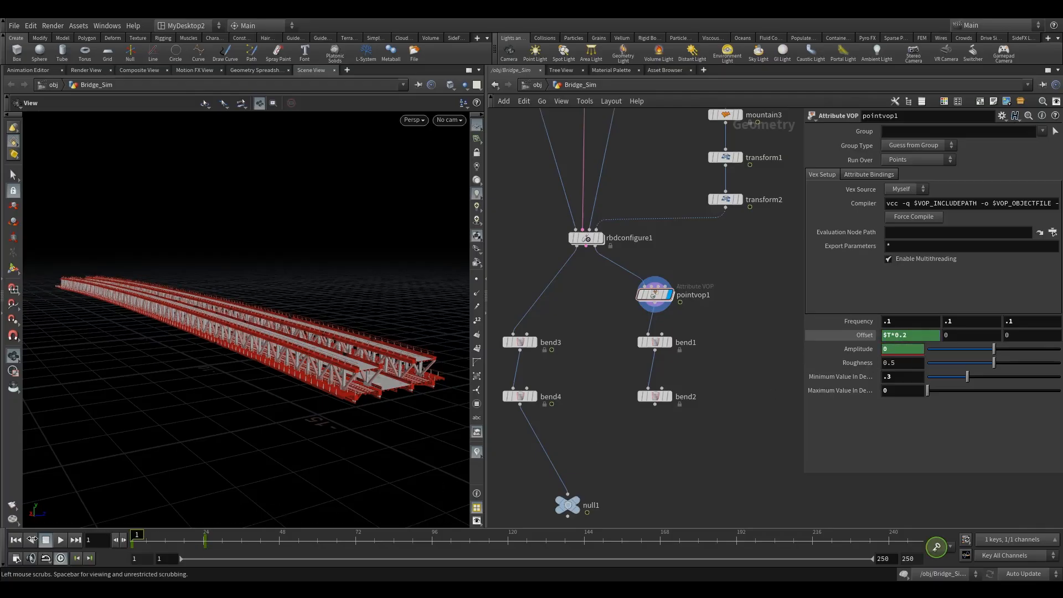
pyautogui.moveTo(166, 544); pyautogui.dragTo(206, 545)
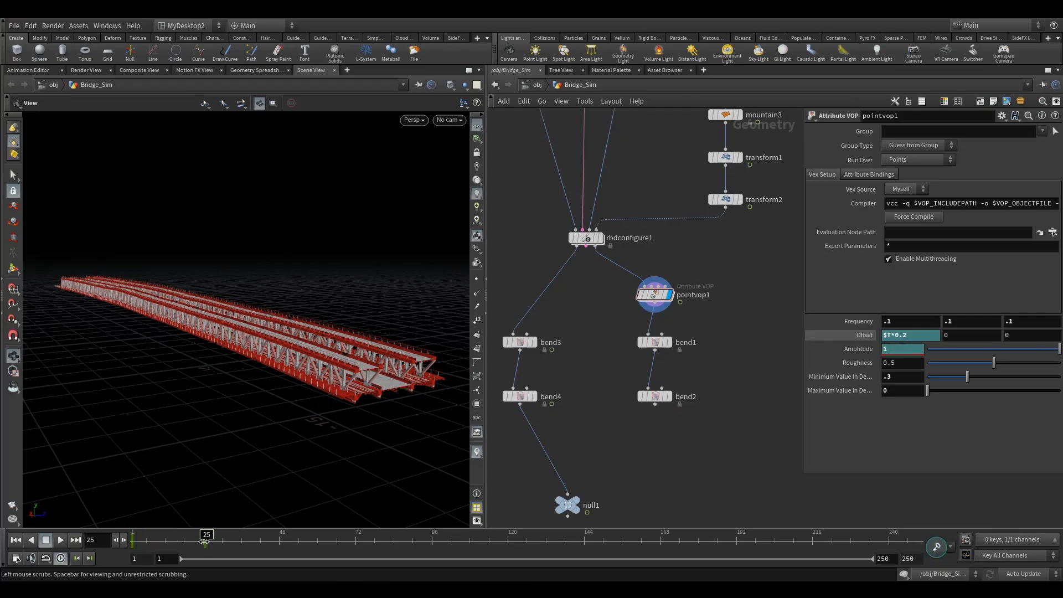
pyautogui.moveTo(304, 392); pyautogui.dragTo(234, 427)
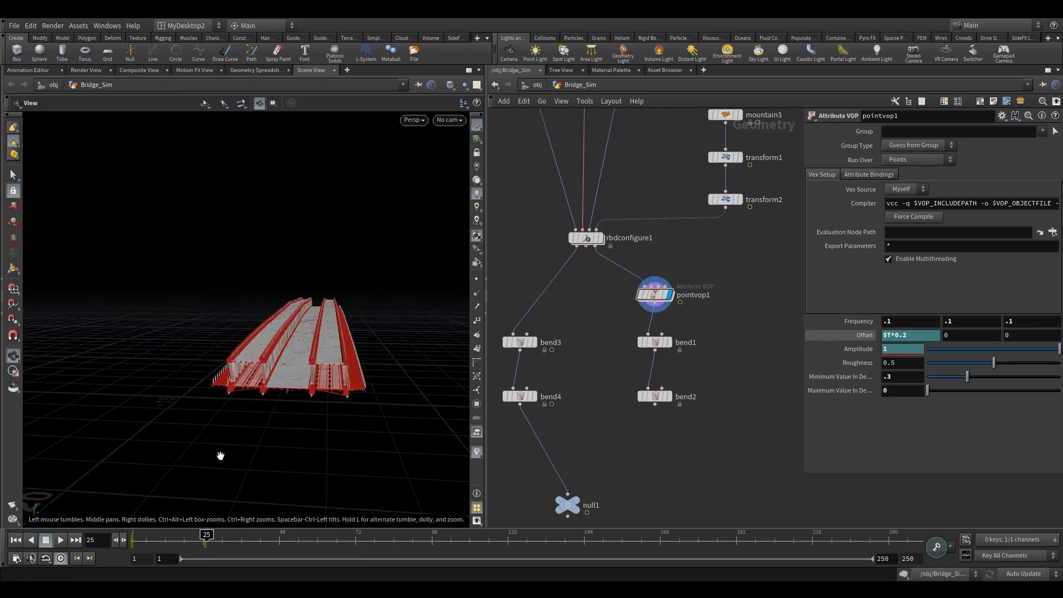
pyautogui.click(15, 540)
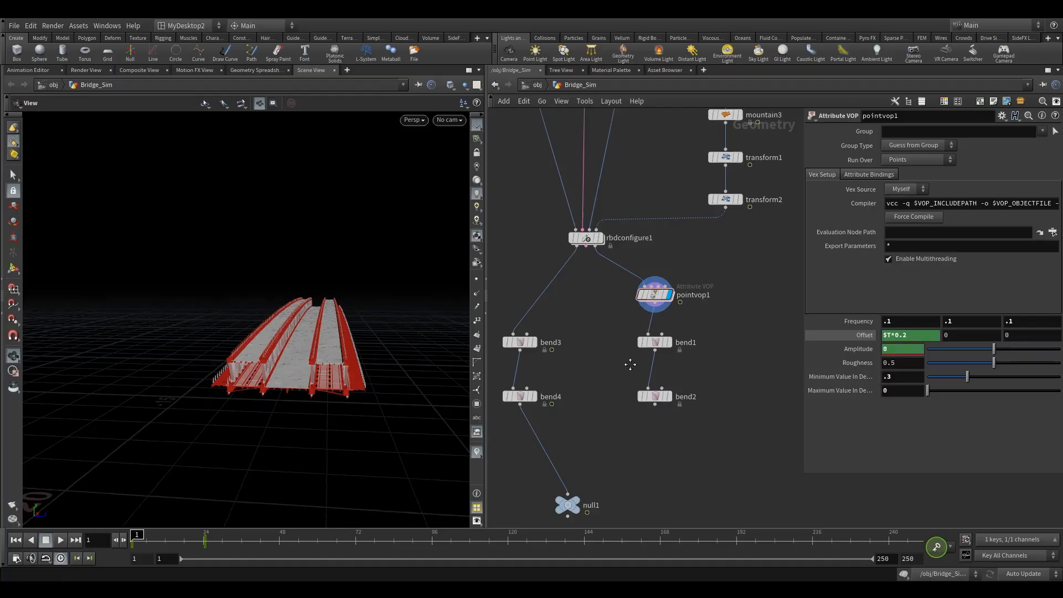
# Display bend2's output, scrub to frame 52 and view the combined twist and noise from close above the deck
pyautogui.moveTo(628, 368); pyautogui.dragTo(650, 328, button='middle')
pyautogui.moveTo(679, 353)
pyautogui.click(694, 337)
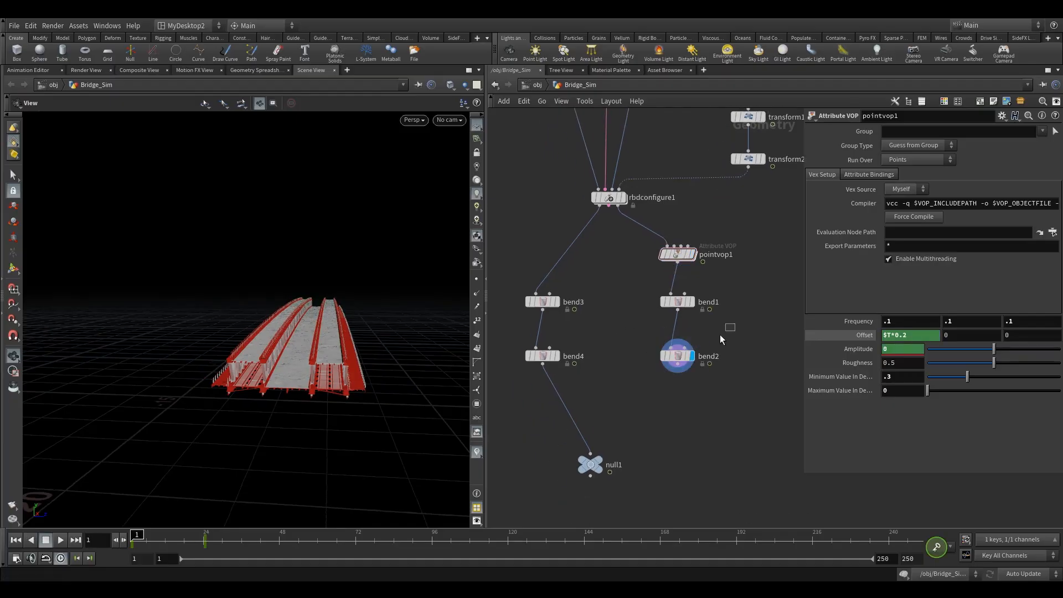
pyautogui.click(676, 355)
pyautogui.moveTo(212, 535); pyautogui.dragTo(292, 536)
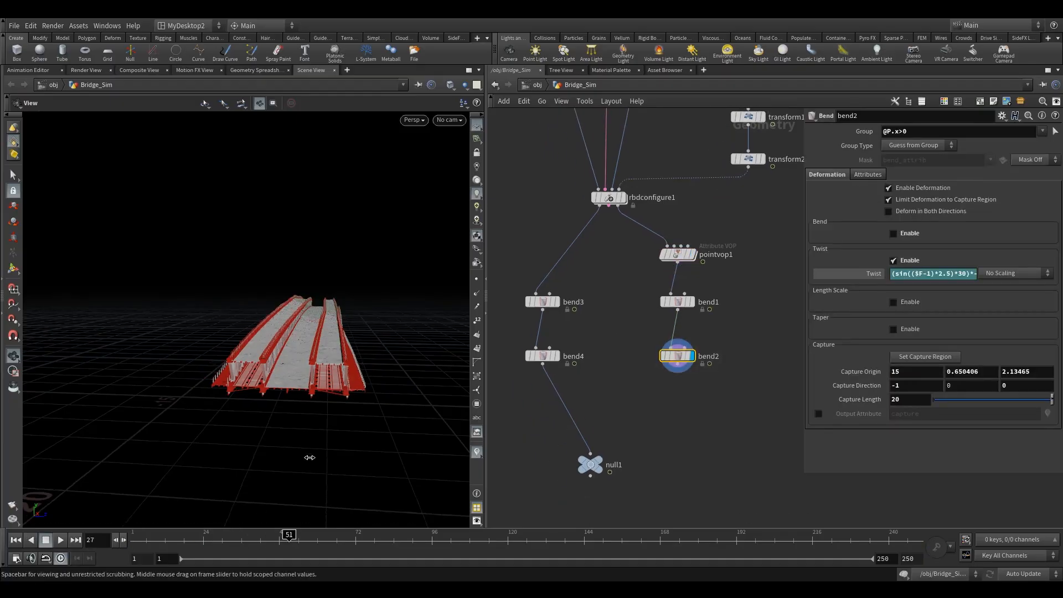
pyautogui.moveTo(297, 303); pyautogui.dragTo(463, 276, button='right')
pyautogui.moveTo(342, 342); pyautogui.dragTo(331, 319, button='middle')
pyautogui.moveTo(332, 318)
pyautogui.mouseDown()
pyautogui.moveTo(330, 306)
pyautogui.moveTo(331, 320)
pyautogui.mouseUp()
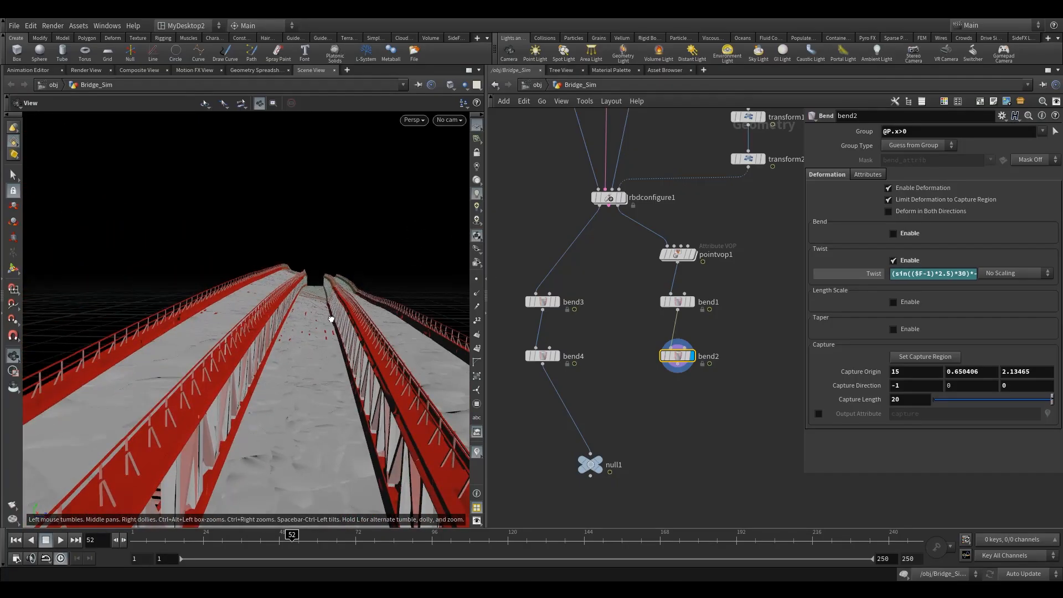
pyautogui.moveTo(673, 252)
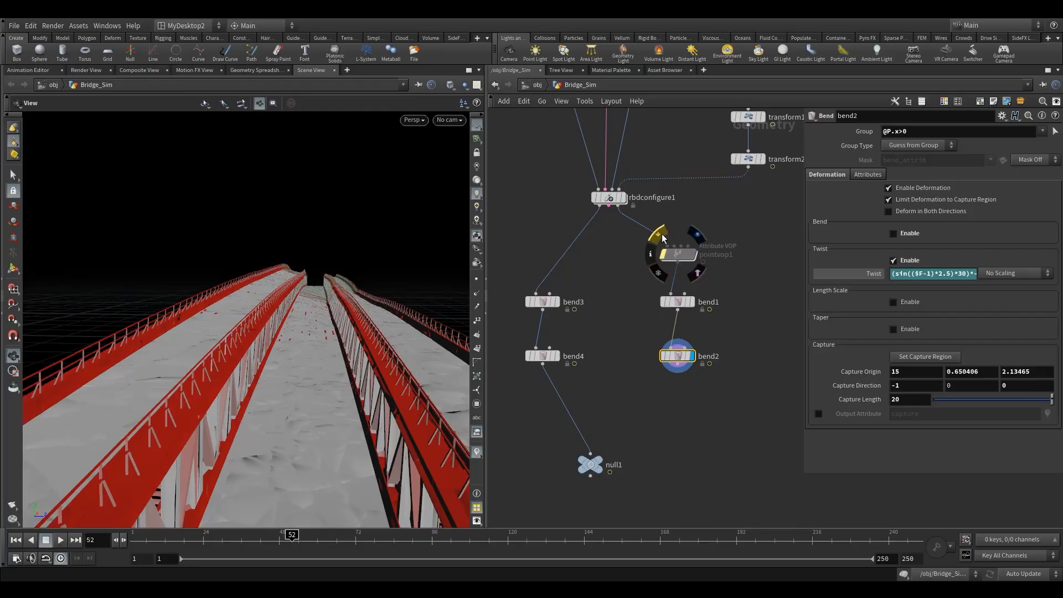
# Turn off the bypass on pointvop1 and insert a duplicate of it between rbdconfigure1 and bend3
pyautogui.click(660, 235)
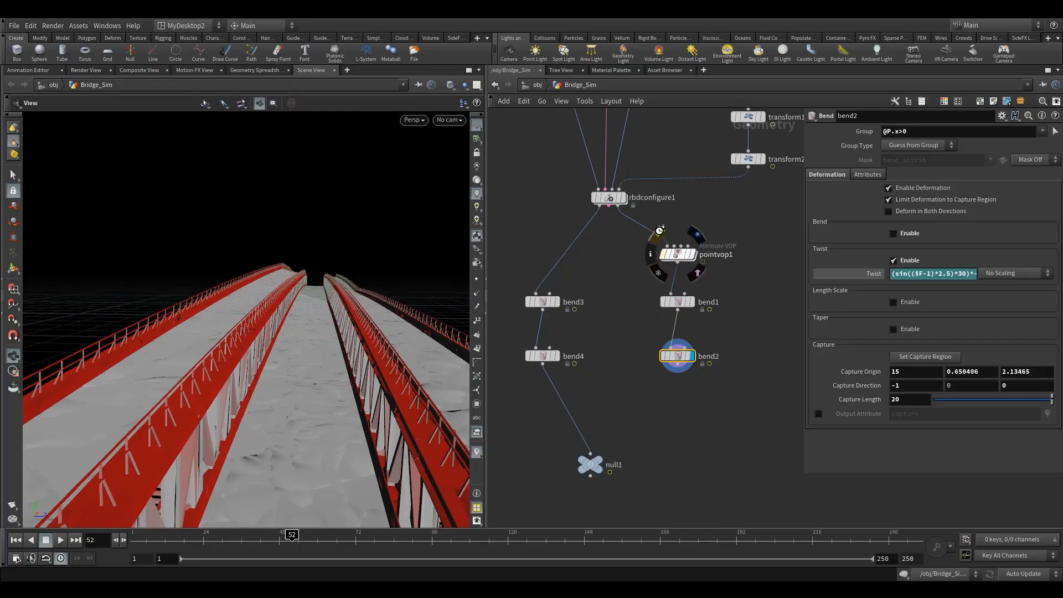
pyautogui.moveTo(625, 249); pyautogui.dragTo(659, 223, button='middle')
pyautogui.click(714, 227)
pyautogui.keyDown('alt'); pyautogui.moveTo(714, 227); pyautogui.dragTo(585, 228); pyautogui.keyUp('alt')
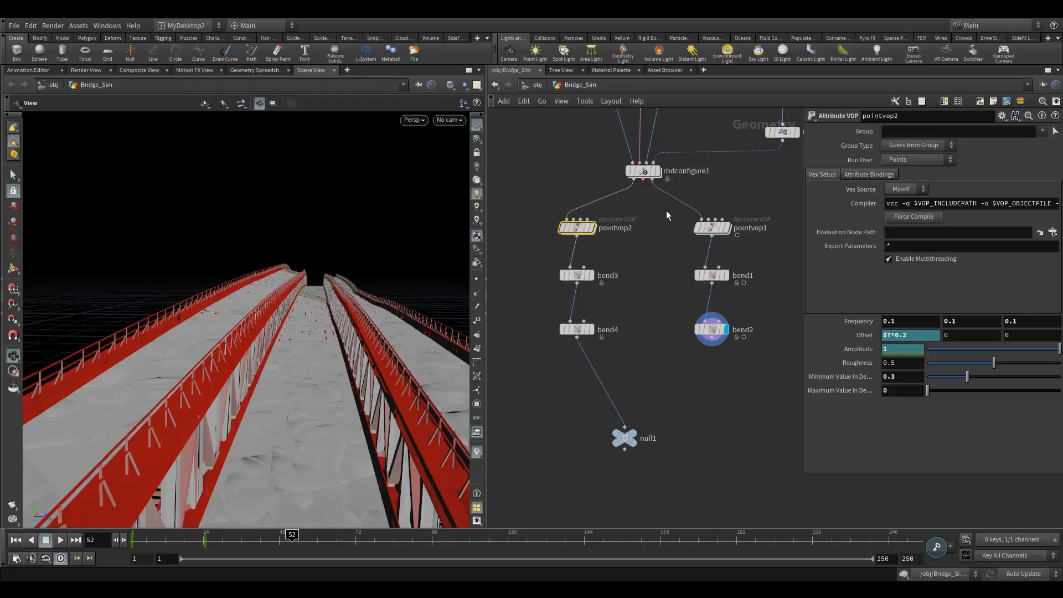
# Check the nodes of the two deformation branches and display bend4's output
pyautogui.click(712, 227)
pyautogui.click(577, 276)
pyautogui.click(711, 330)
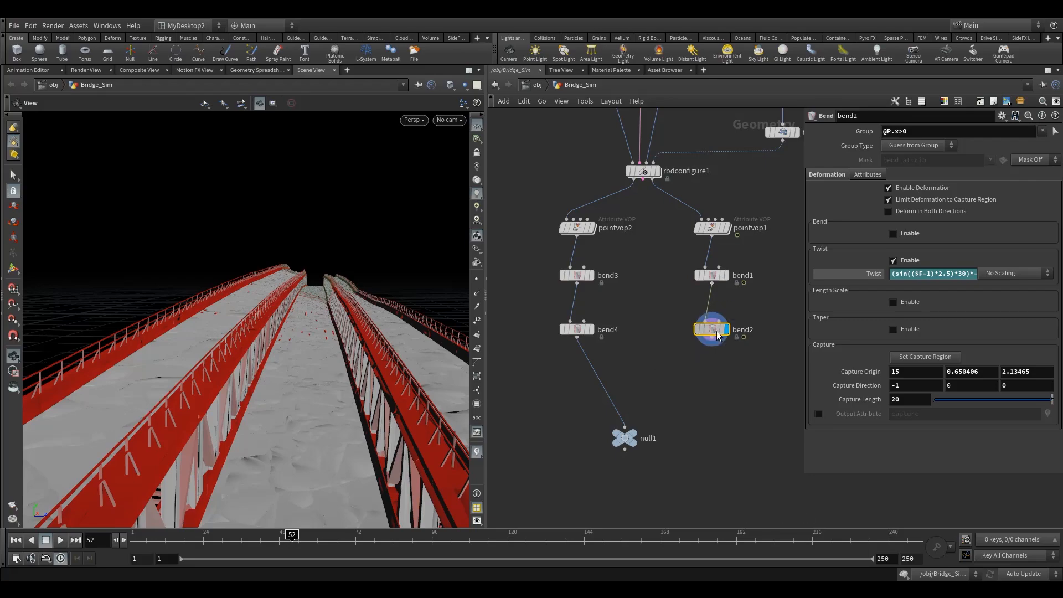
pyautogui.click(577, 330)
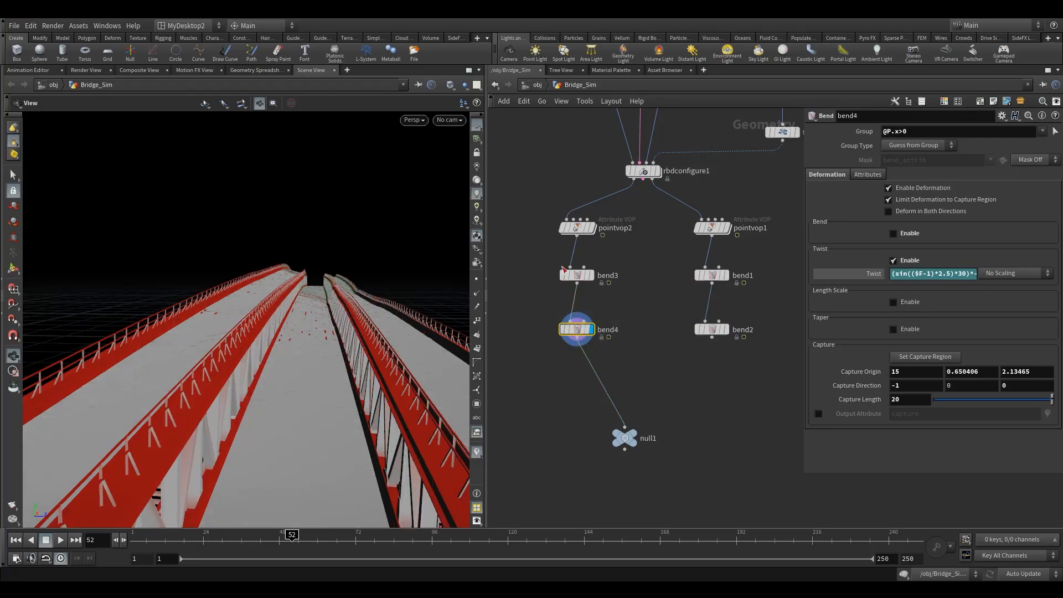
# Delete the null1 node below bend4, leaving both deformation branches open-ended
pyautogui.scroll(-3, 729, 339)
pyautogui.moveTo(714, 342); pyautogui.dragTo(614, 405)
pyautogui.press('Delete')
pyautogui.scroll(-4, 601, 396)
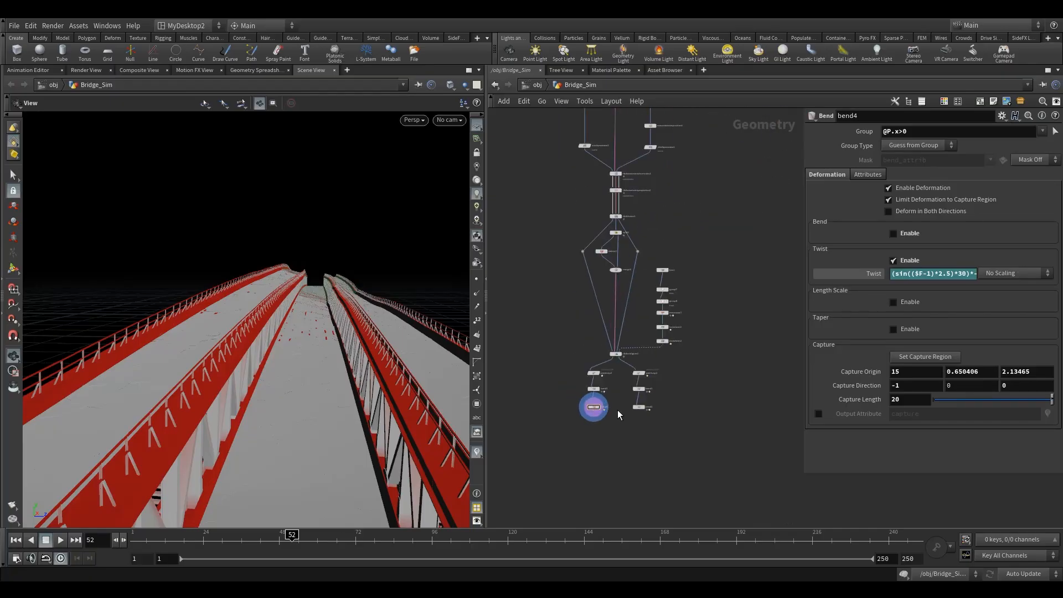
pyautogui.moveTo(618, 410); pyautogui.dragTo(630, 356, button='middle')
pyautogui.scroll(2, 626, 377)
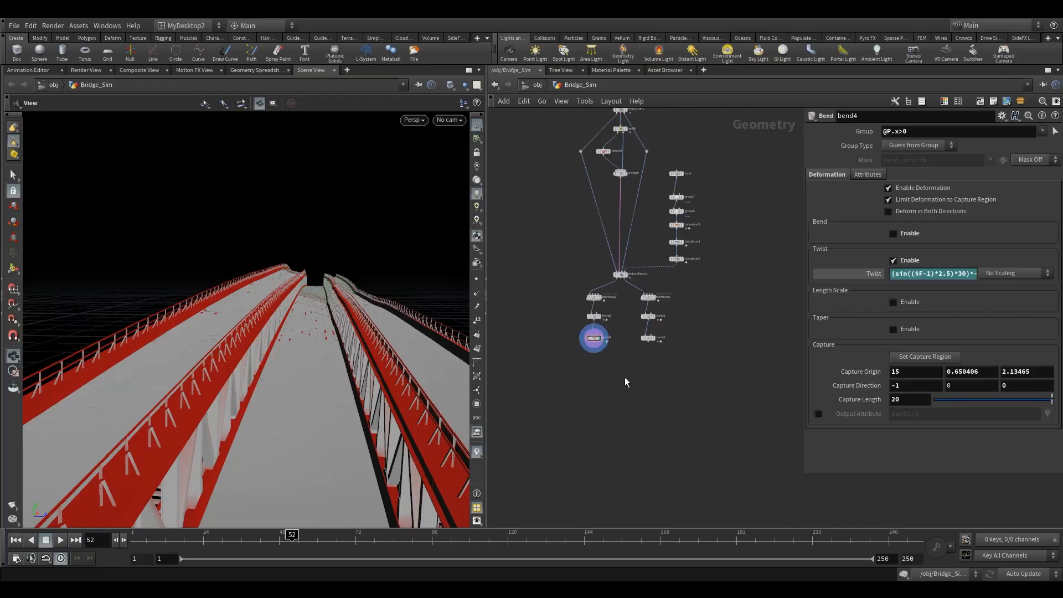